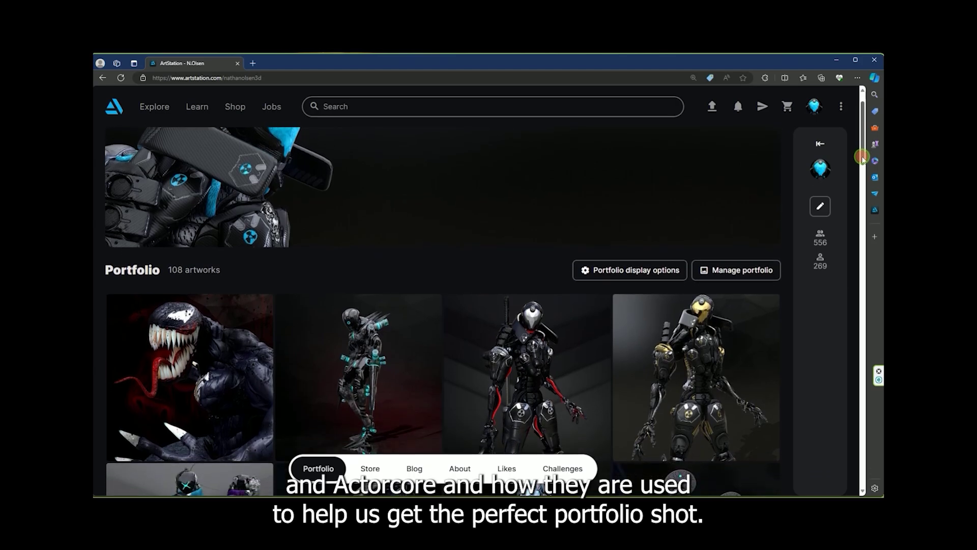
# Step: Render the robot's front view in Best quality and check its XYZ Size of 9.1277
pyautogui.moveTo(861, 162); pyautogui.dragTo(839, 367)
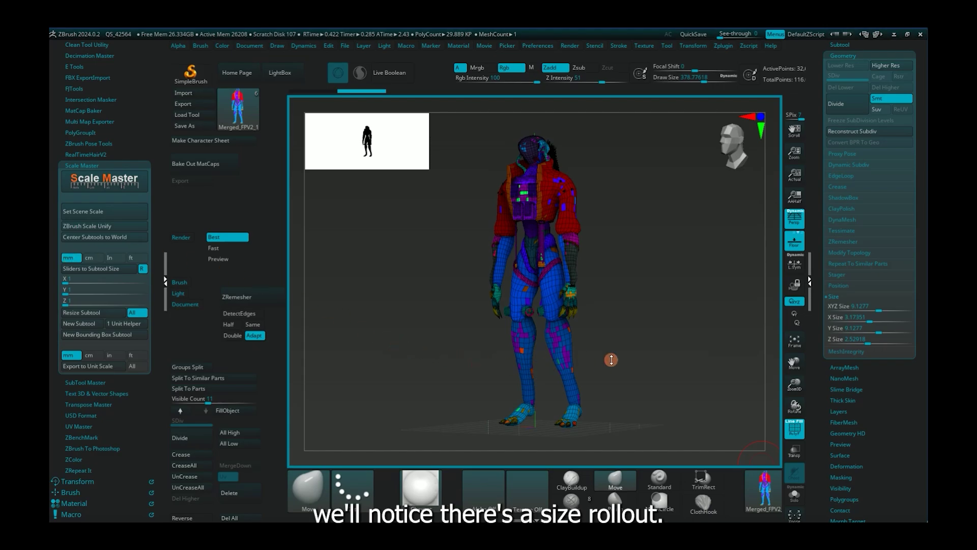
pyautogui.moveTo(611, 360)
pyautogui.keyDown('shift'); pyautogui.mouseDown()
pyautogui.moveTo(641, 356)
pyautogui.moveTo(621, 355)
pyautogui.mouseUp(); pyautogui.keyUp('shift')
pyautogui.click(219, 236)
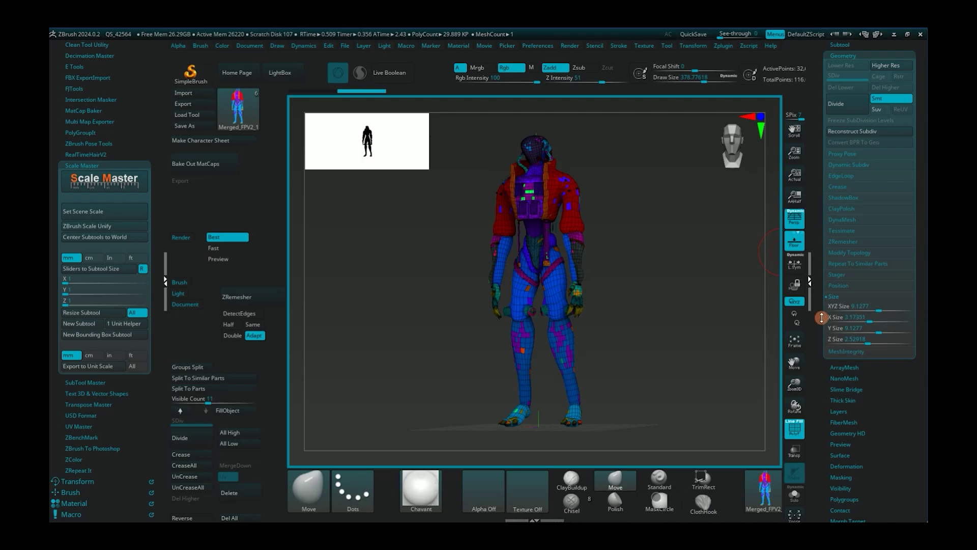
pyautogui.click(832, 308)
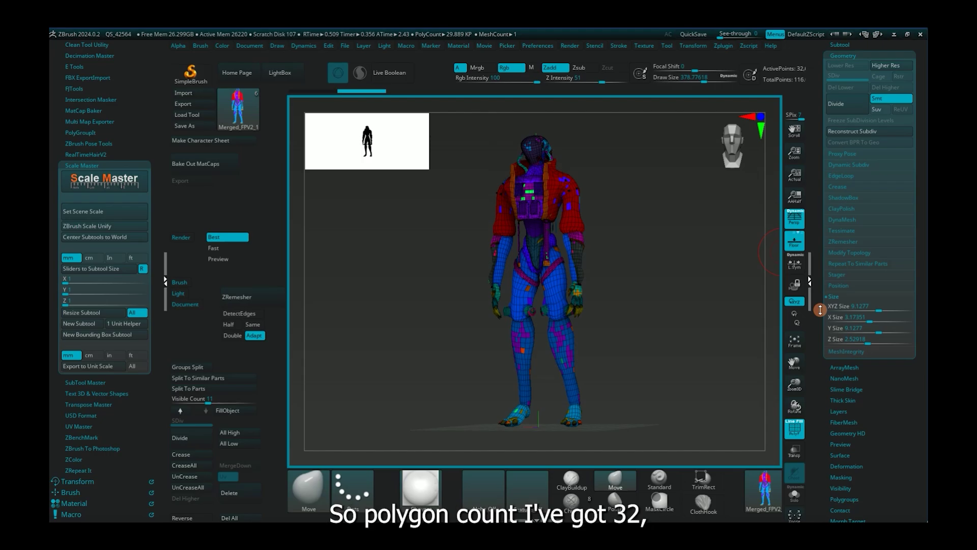
pyautogui.moveTo(687, 284); pyautogui.dragTo(695, 284)
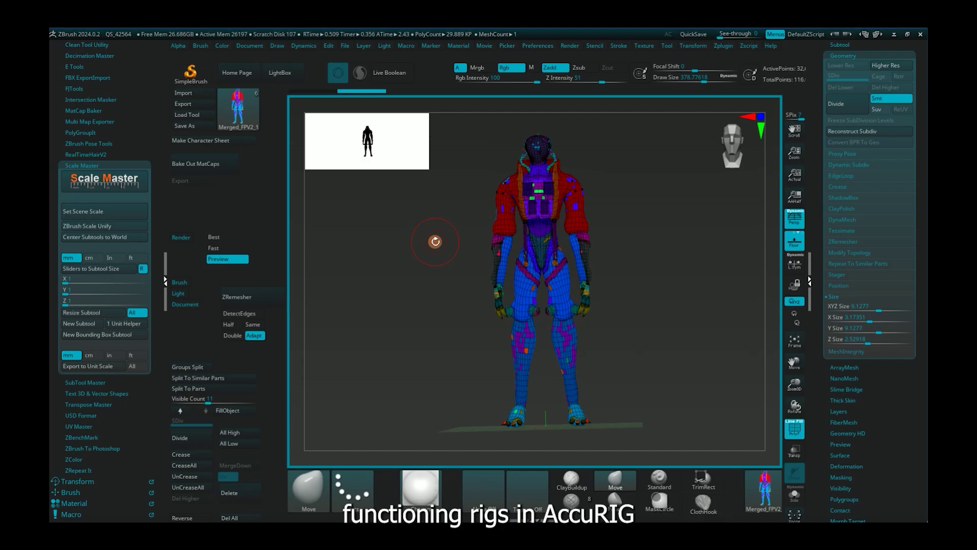
pyautogui.moveTo(436, 240)
pyautogui.mouseDown()
pyautogui.moveTo(450, 240)
pyautogui.moveTo(426, 240)
pyautogui.mouseUp()
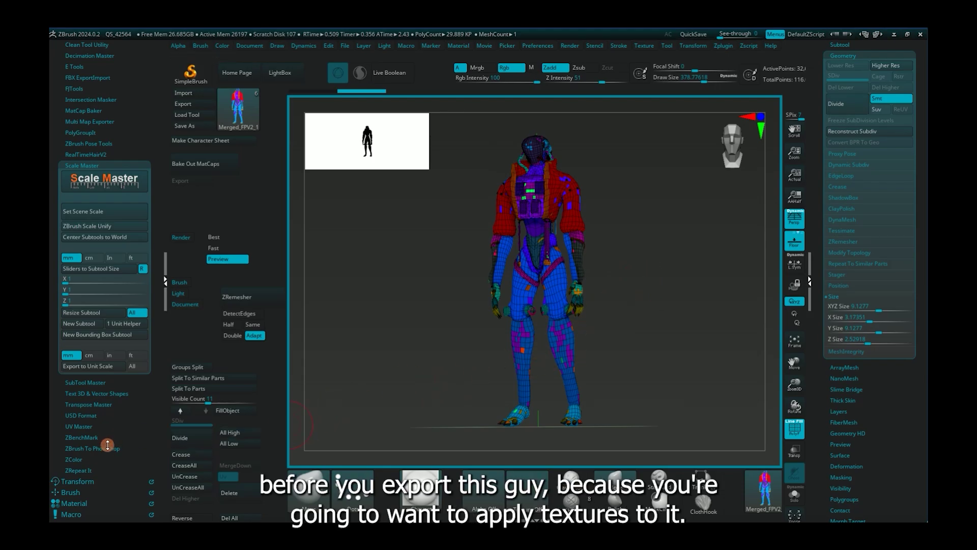
# Step: Expand the UV Master, MatCap Baker and FBX ExportImport plugin panels in ZPlugin
pyautogui.click(92, 429)
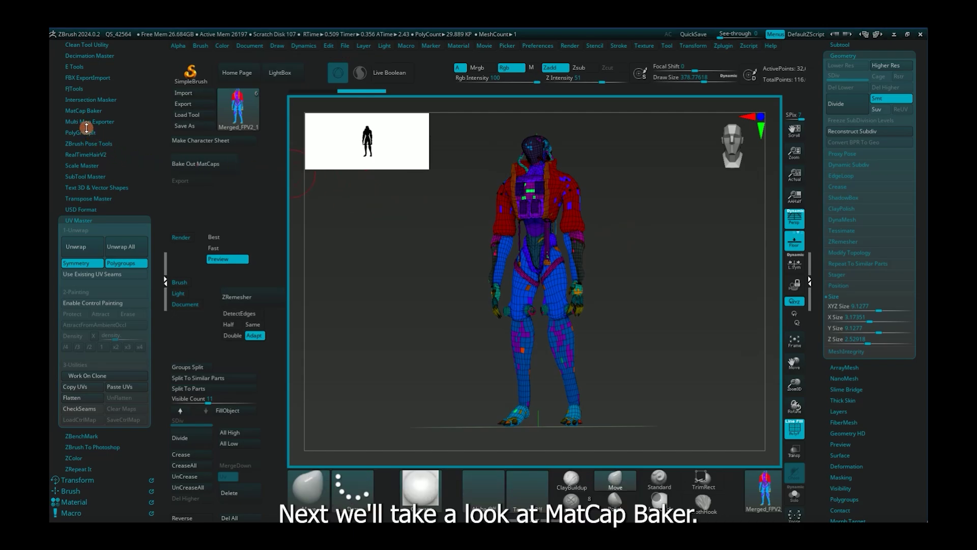
pyautogui.click(86, 110)
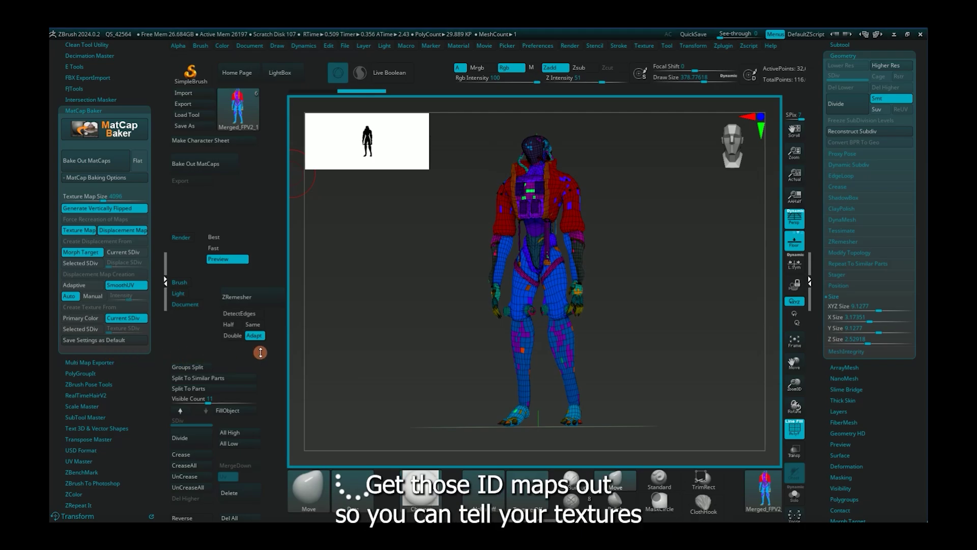
pyautogui.moveTo(575, 316)
pyautogui.mouseDown()
pyautogui.moveTo(600, 310)
pyautogui.moveTo(571, 360)
pyautogui.moveTo(571, 310)
pyautogui.moveTo(630, 304)
pyautogui.mouseUp()
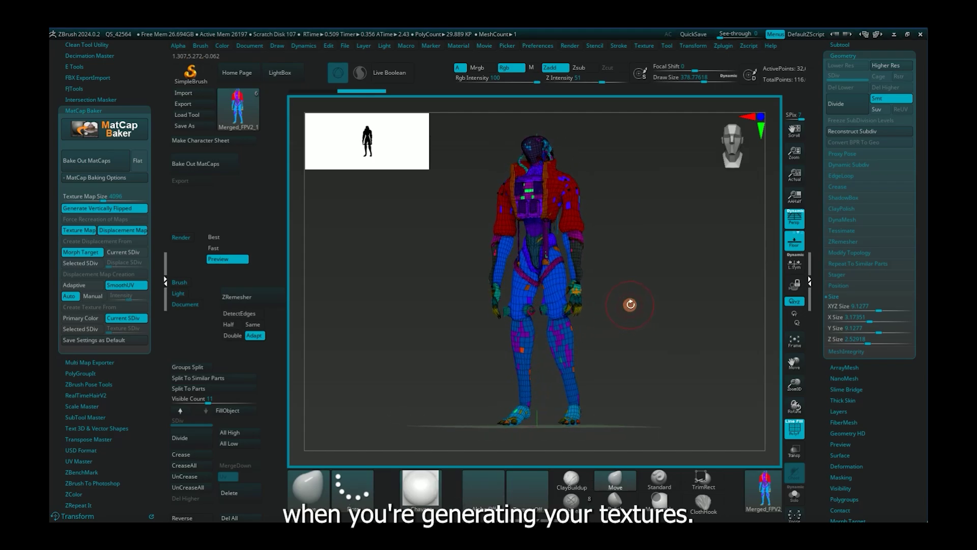
pyautogui.click(89, 78)
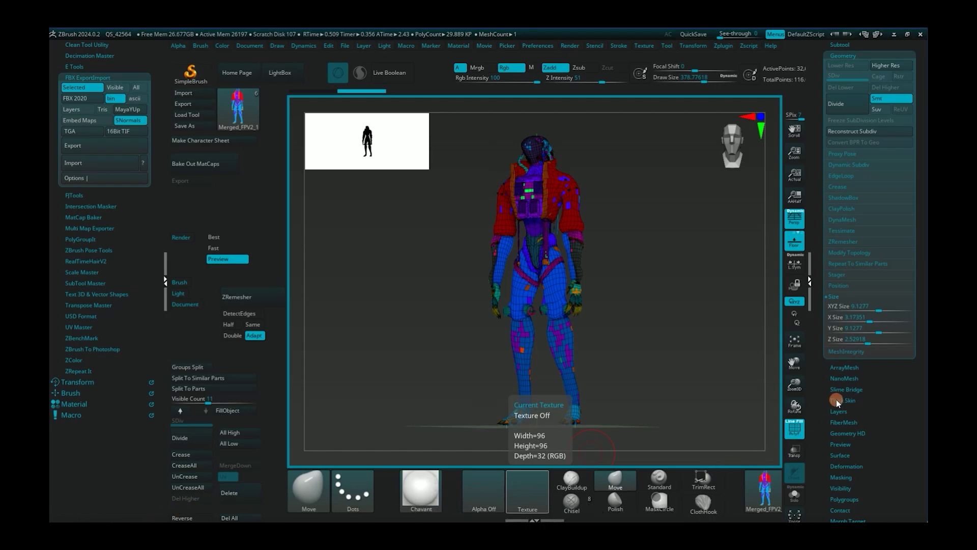
# Step: Unhide all robot subtools and turn off the PolyF wireframe
pyautogui.click(846, 45)
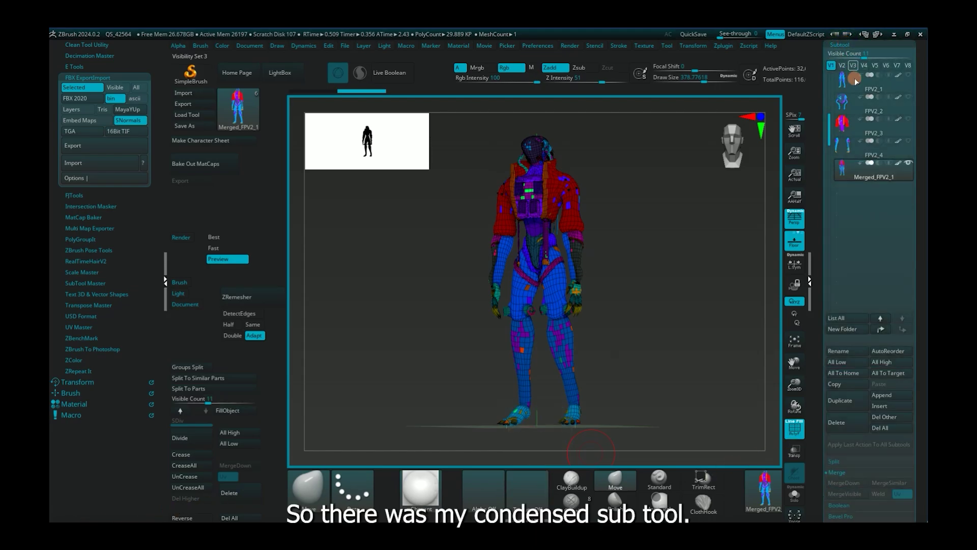
pyautogui.click(909, 164)
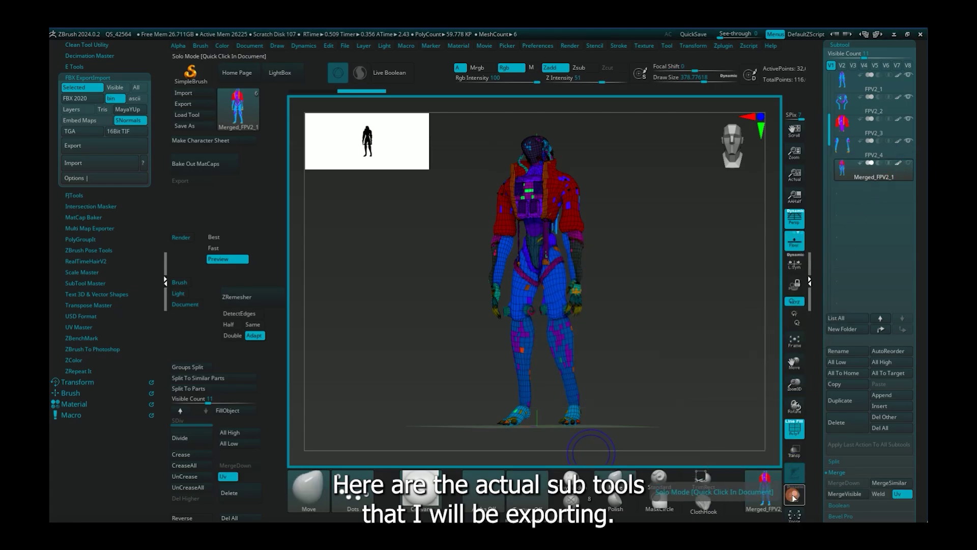
pyautogui.click(794, 428)
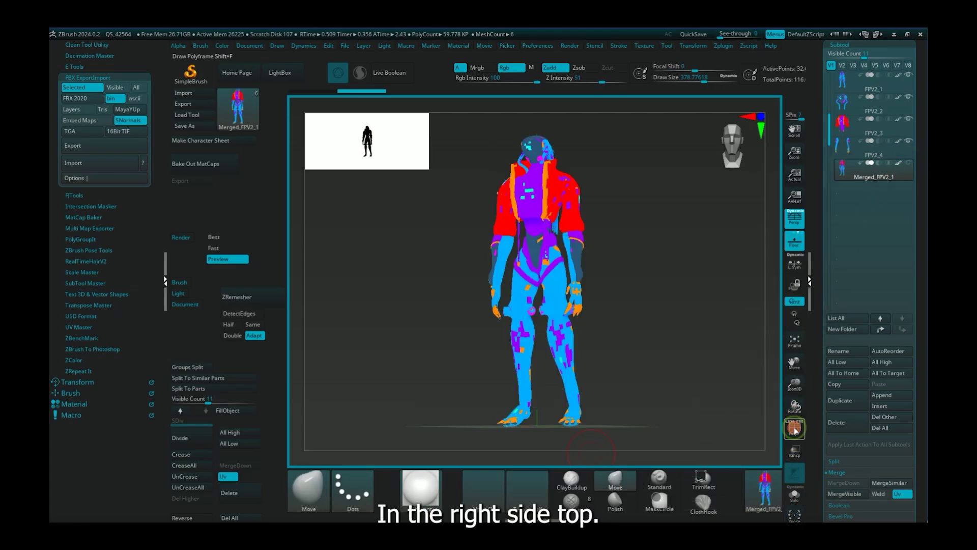
pyautogui.moveTo(708, 321); pyautogui.dragTo(720, 321)
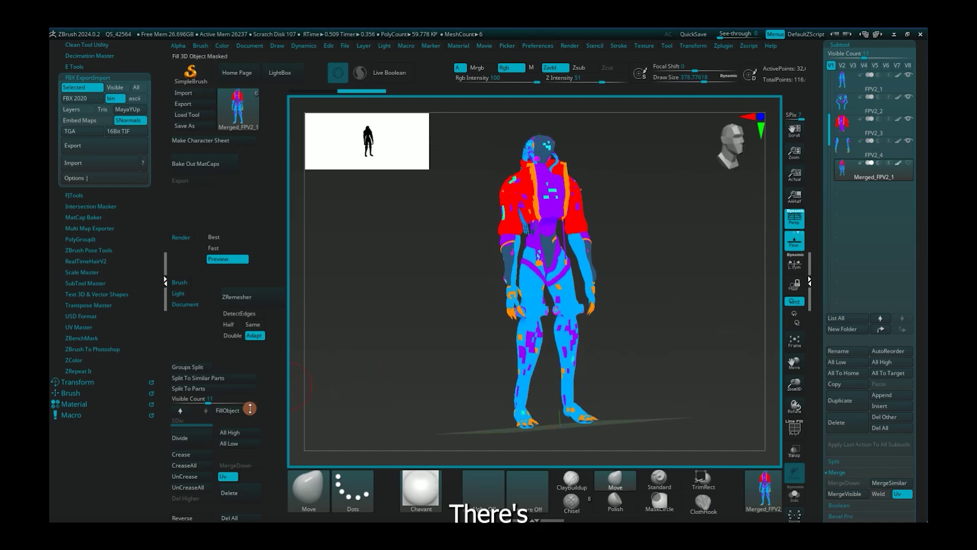
# Step: Raise every subtool to its highest subdivision and Best-render the front and back views
pyautogui.click(238, 432)
pyautogui.press('Up')
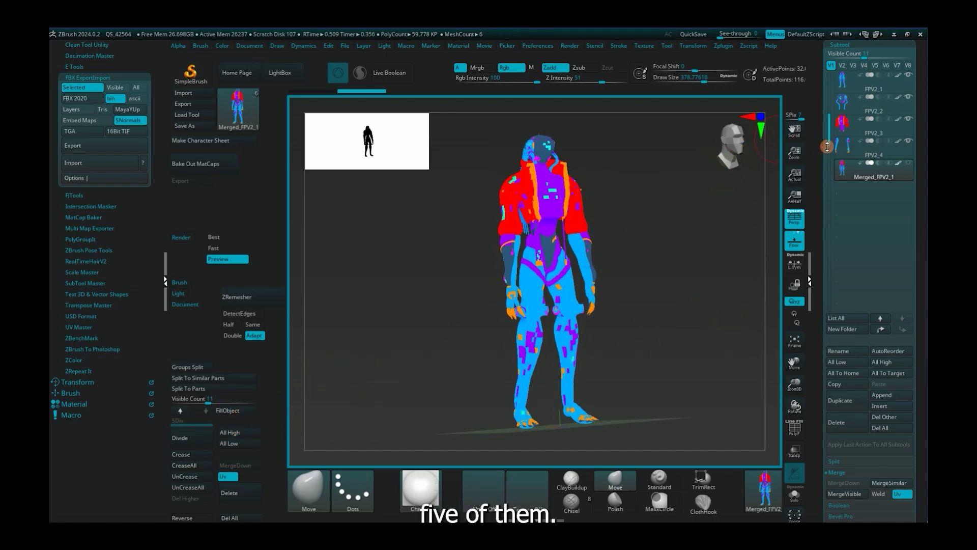
pyautogui.click(238, 432)
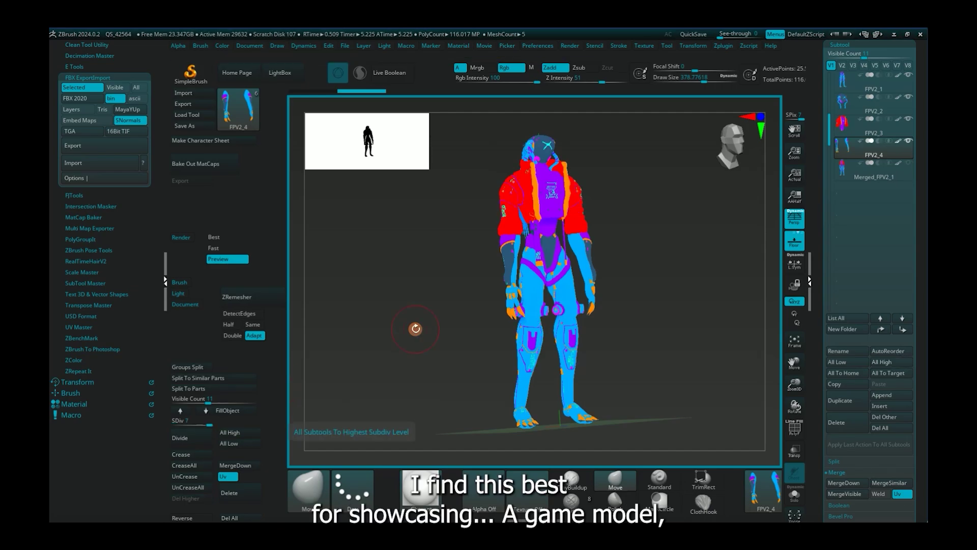
pyautogui.click(229, 238)
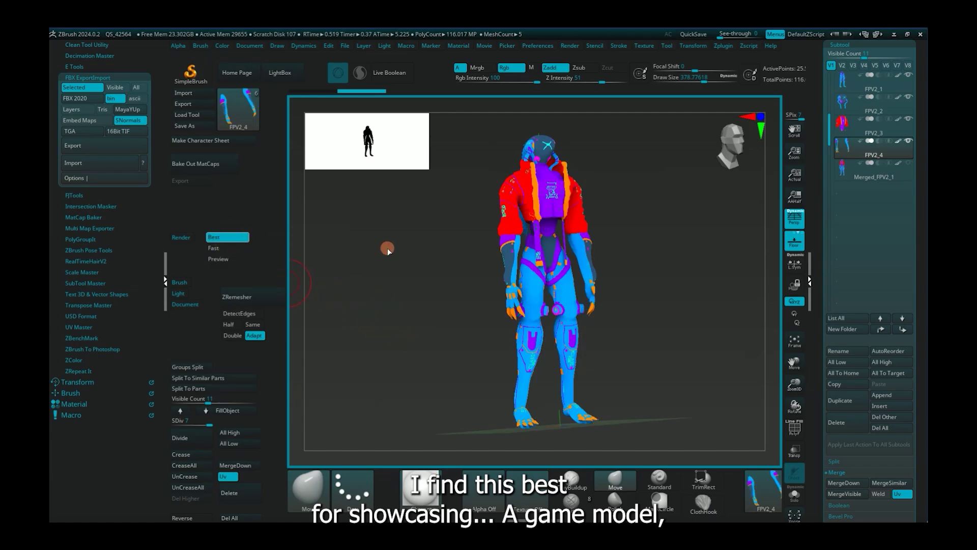
pyautogui.moveTo(387, 248); pyautogui.dragTo(453, 248)
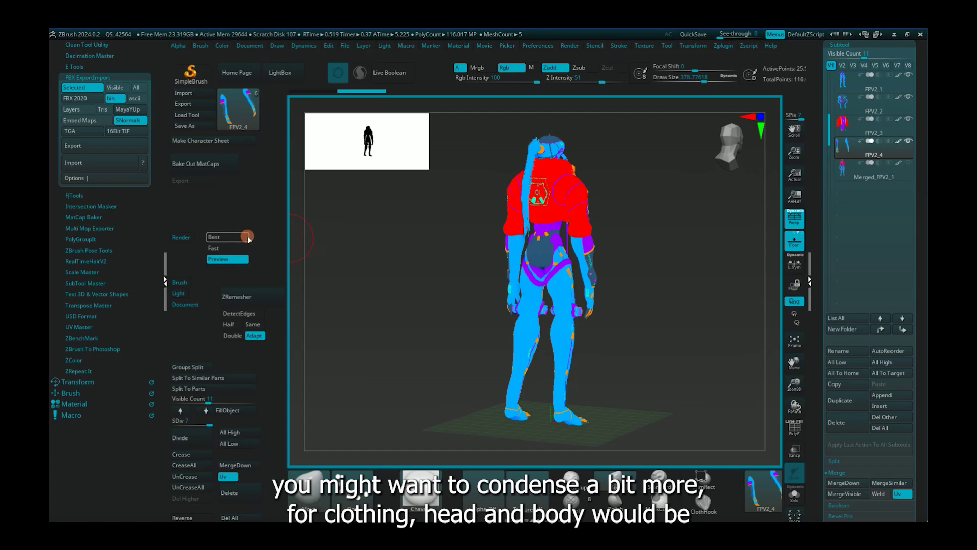
pyautogui.click(247, 237)
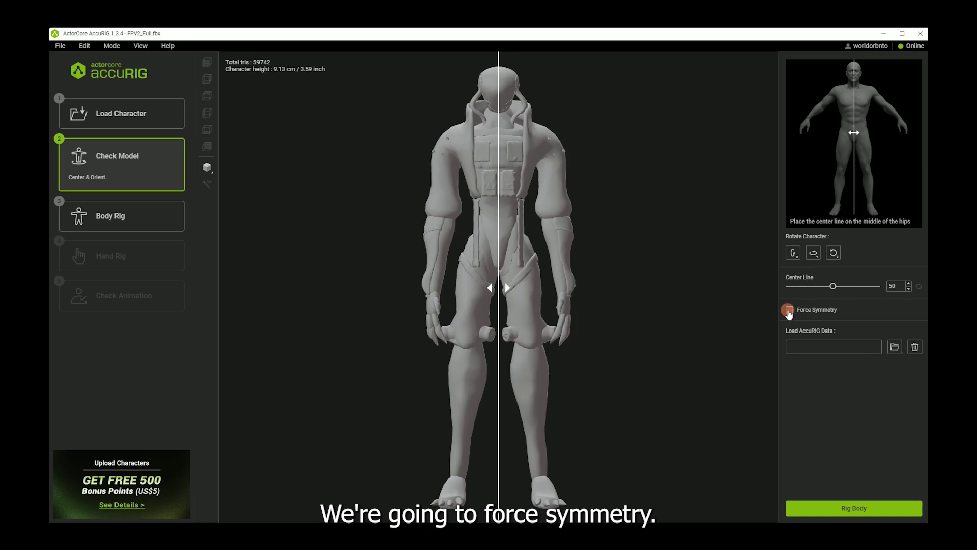
# Step: Enable Force Symmetry and start the Rig Body stage
pyautogui.click(788, 311)
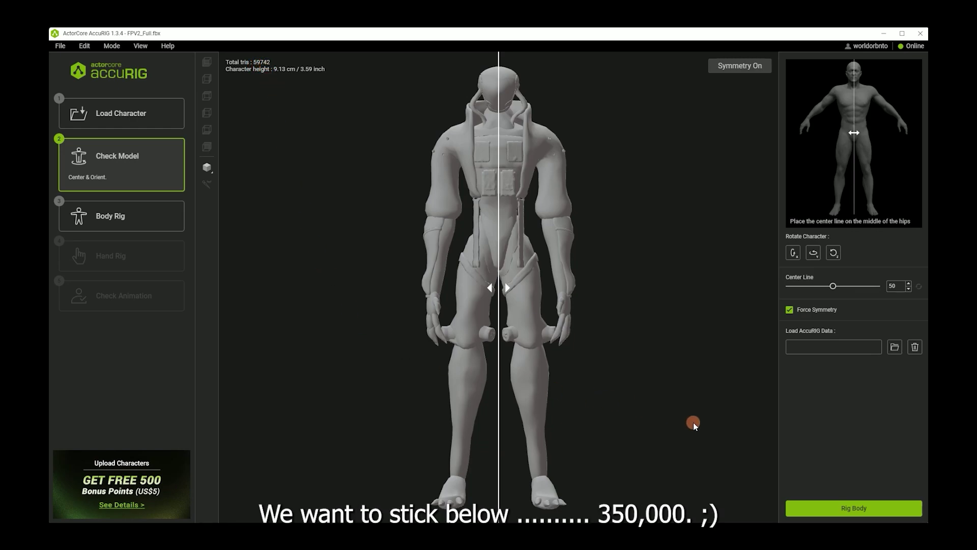
pyautogui.click(818, 506)
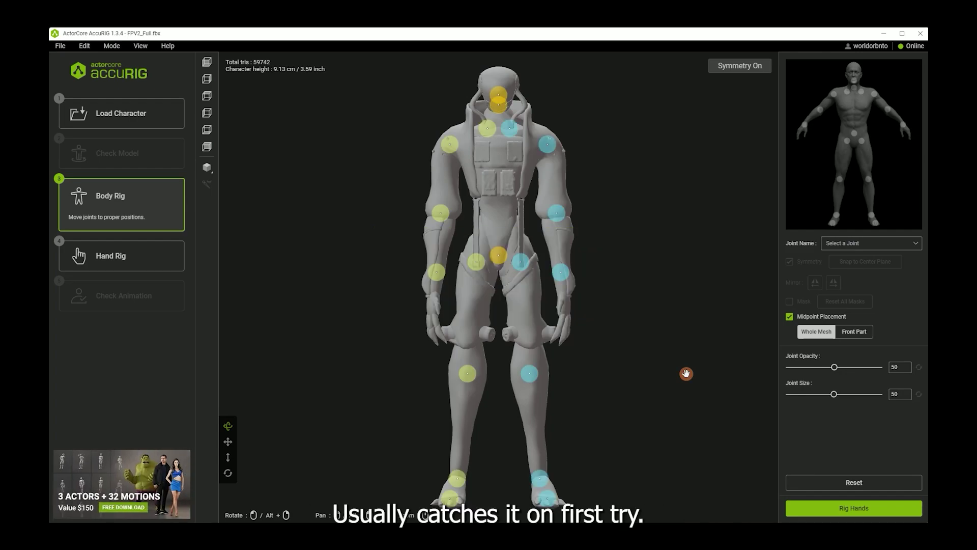
# Step: Move the left knee joint up, raise the pelvis joint and lower the wrist joint
pyautogui.moveTo(686, 374); pyautogui.dragTo(685, 413)
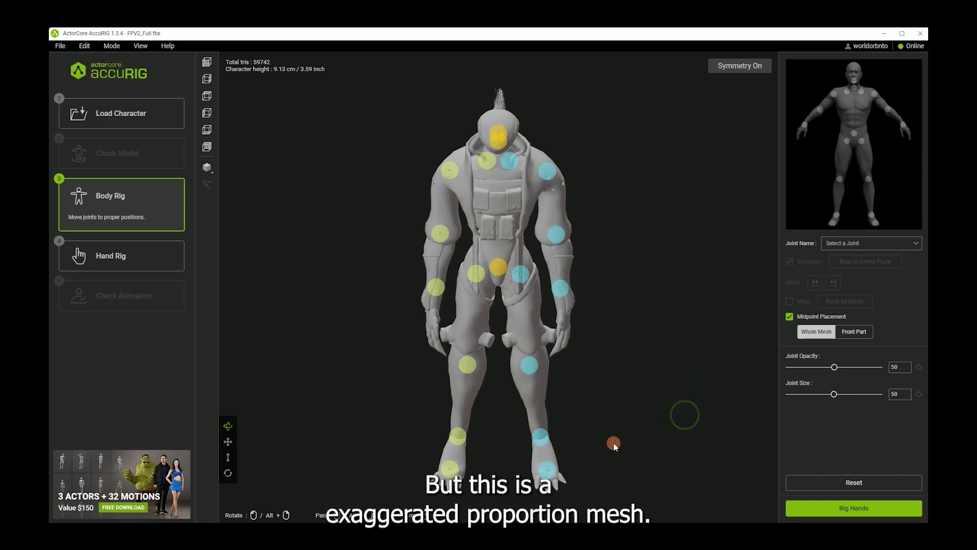
pyautogui.moveTo(553, 474)
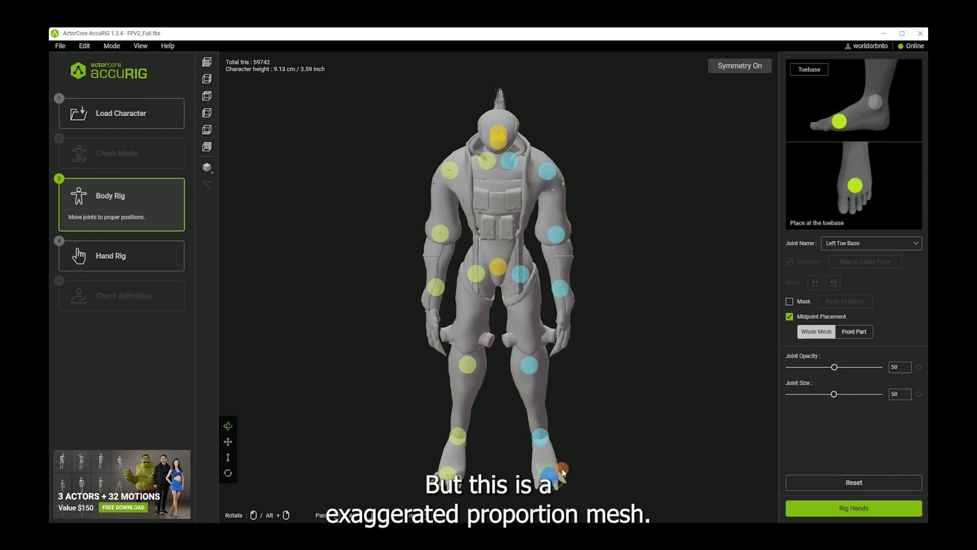
pyautogui.moveTo(639, 436)
pyautogui.mouseDown()
pyautogui.moveTo(640, 395)
pyautogui.moveTo(646, 421)
pyautogui.moveTo(650, 410)
pyautogui.moveTo(644, 362)
pyautogui.moveTo(643, 377)
pyautogui.mouseUp()
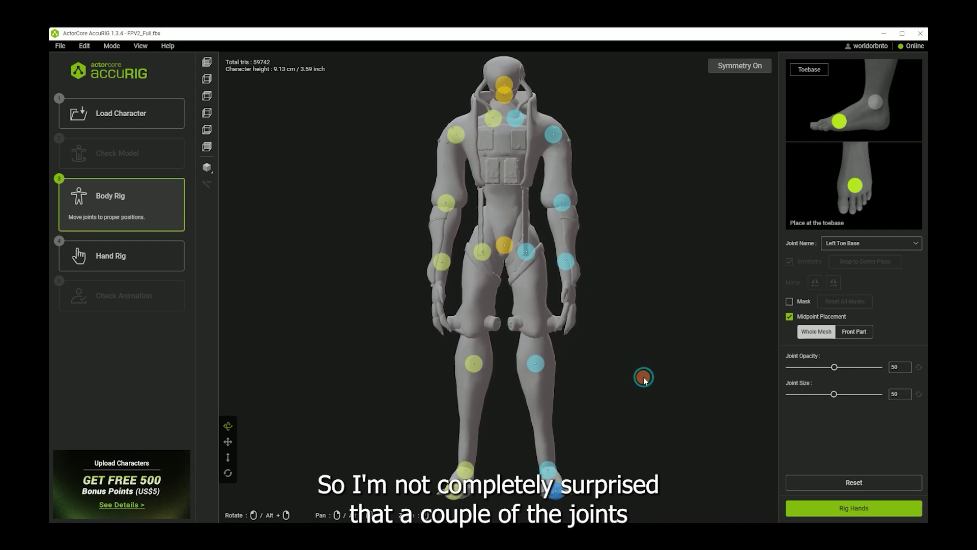
pyautogui.click(541, 362)
pyautogui.moveTo(540, 350); pyautogui.dragTo(541, 340)
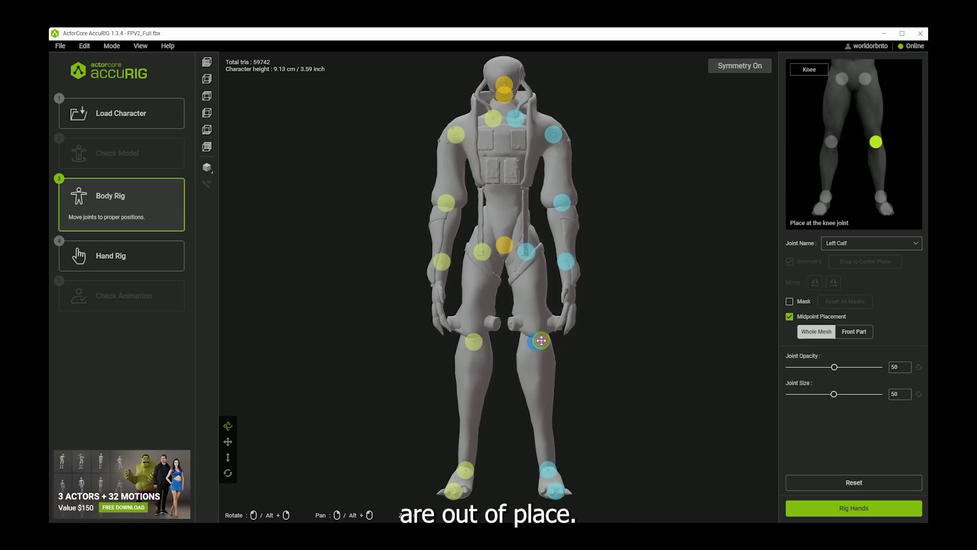
pyautogui.moveTo(504, 245); pyautogui.dragTo(504, 221)
pyautogui.moveTo(564, 261); pyautogui.dragTo(568, 274)
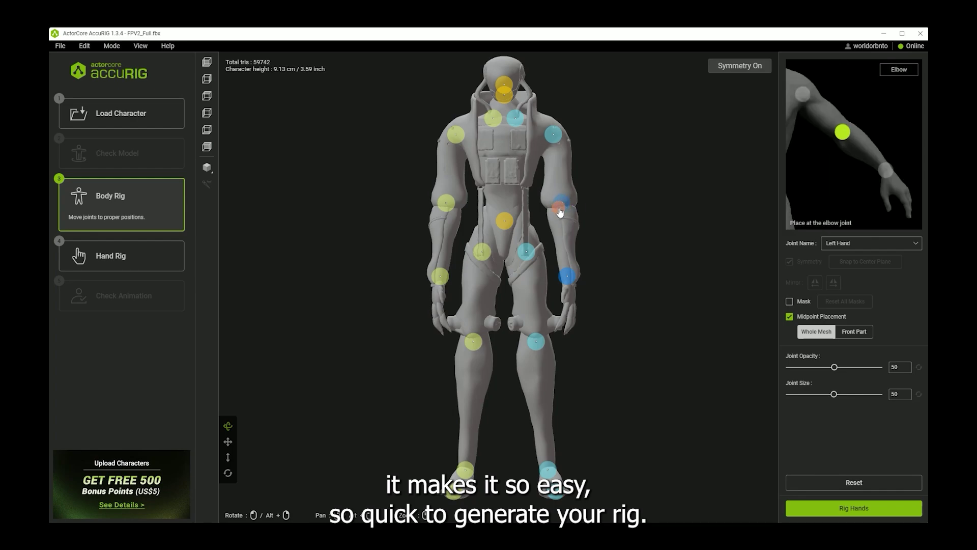
# Step: From a side view, nudge the head joint up toward the neck tip
pyautogui.moveTo(689, 262); pyautogui.dragTo(579, 264)
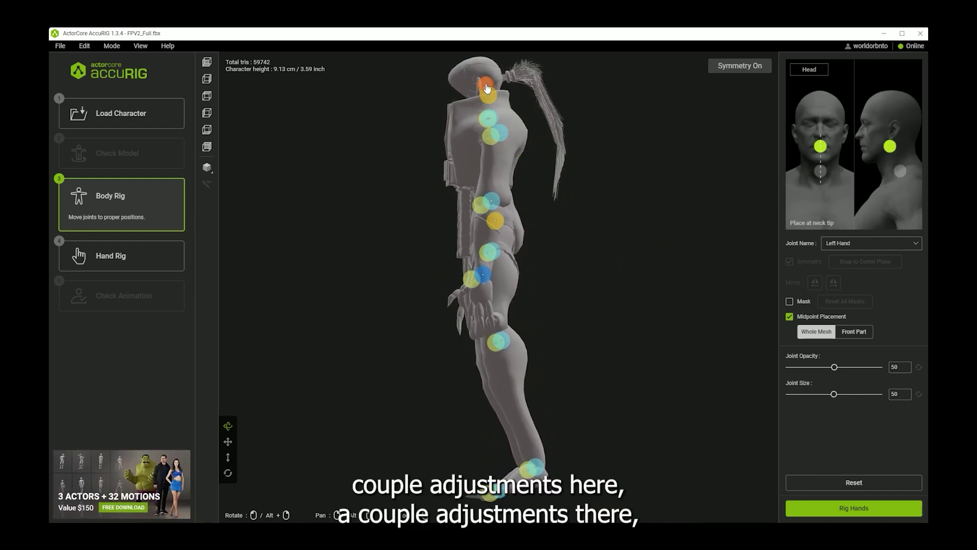
pyautogui.moveTo(485, 85); pyautogui.dragTo(475, 79)
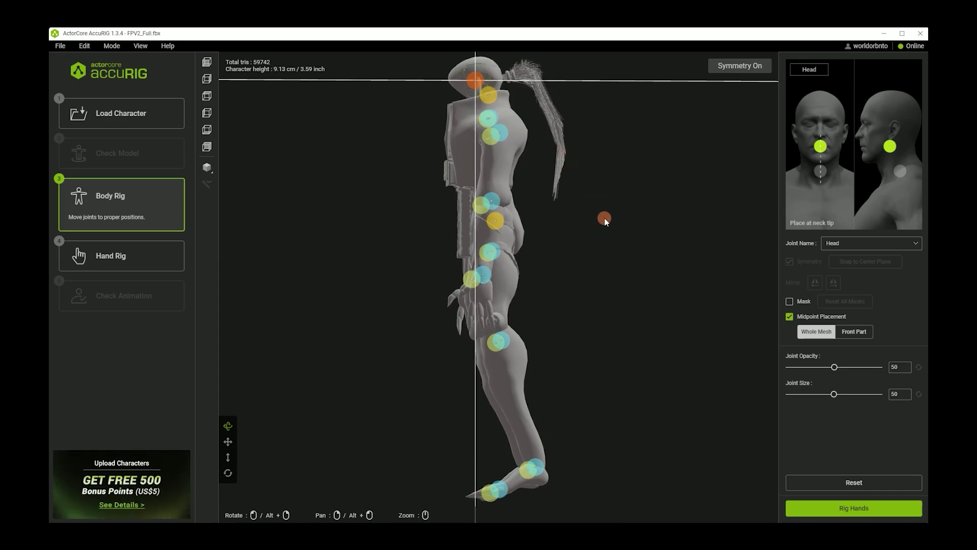
pyautogui.moveTo(604, 215); pyautogui.dragTo(705, 270)
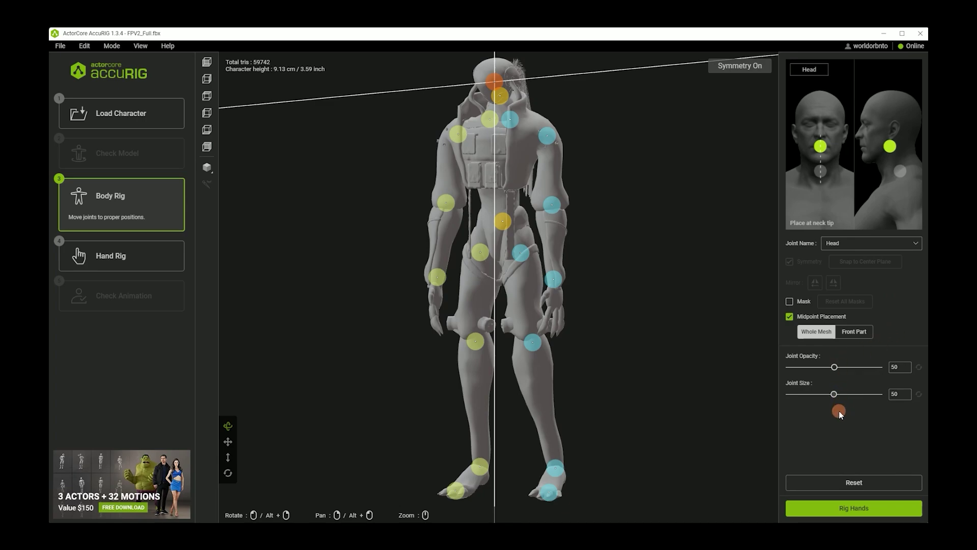
# Step: Start Rig Hands with Number of Fingers set to 4
pyautogui.click(846, 507)
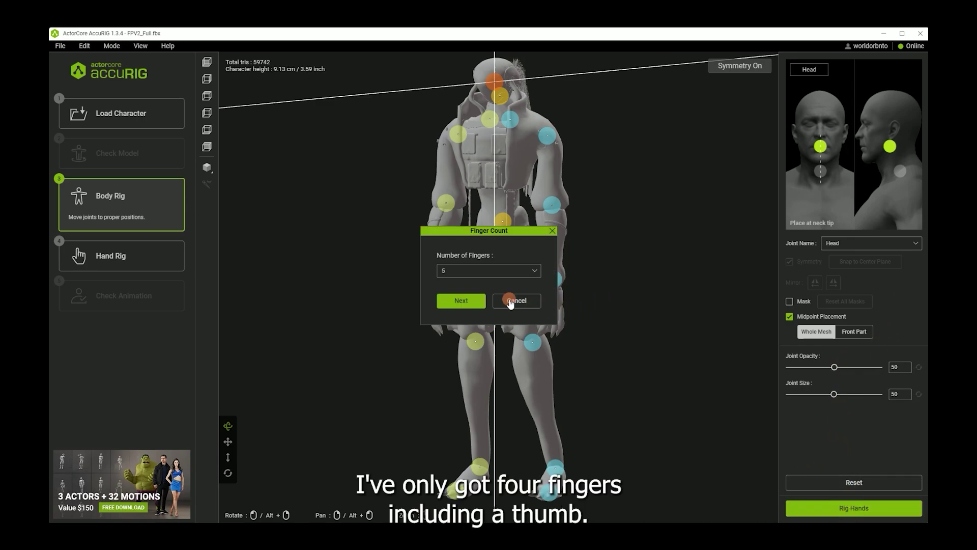
pyautogui.click(533, 271)
pyautogui.click(502, 318)
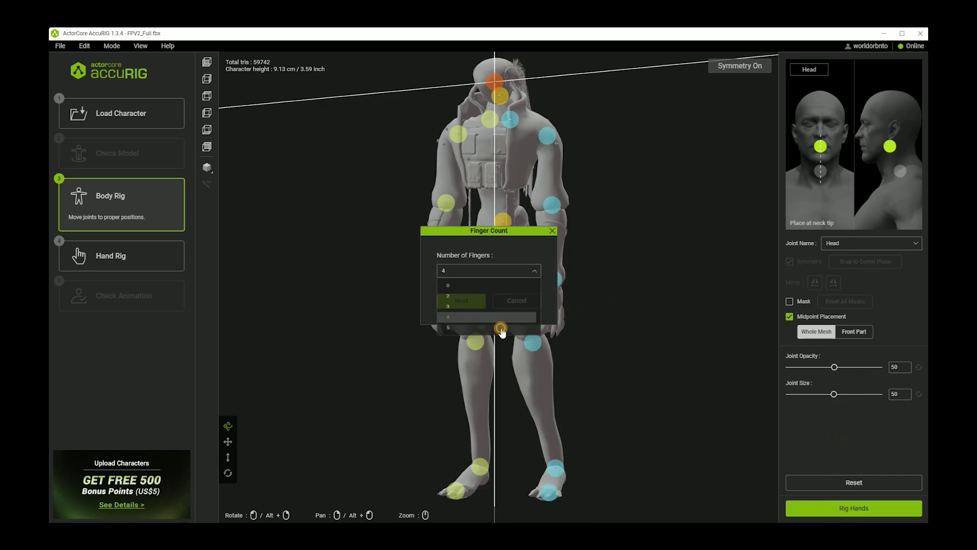
pyautogui.click(464, 303)
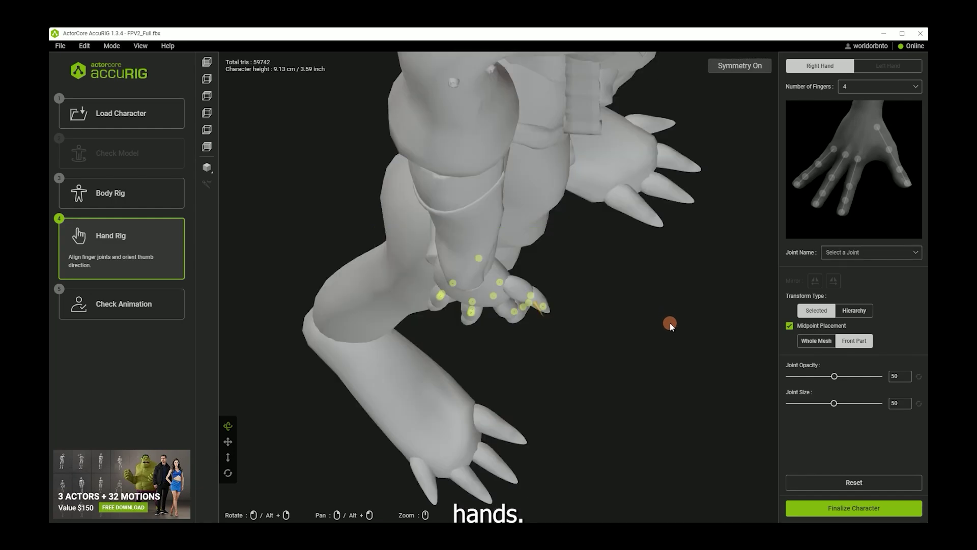
# Step: Pull the pinky, middle and index finger joints into the robot's hand mesh
pyautogui.moveTo(670, 322); pyautogui.dragTo(691, 283, button='middle')
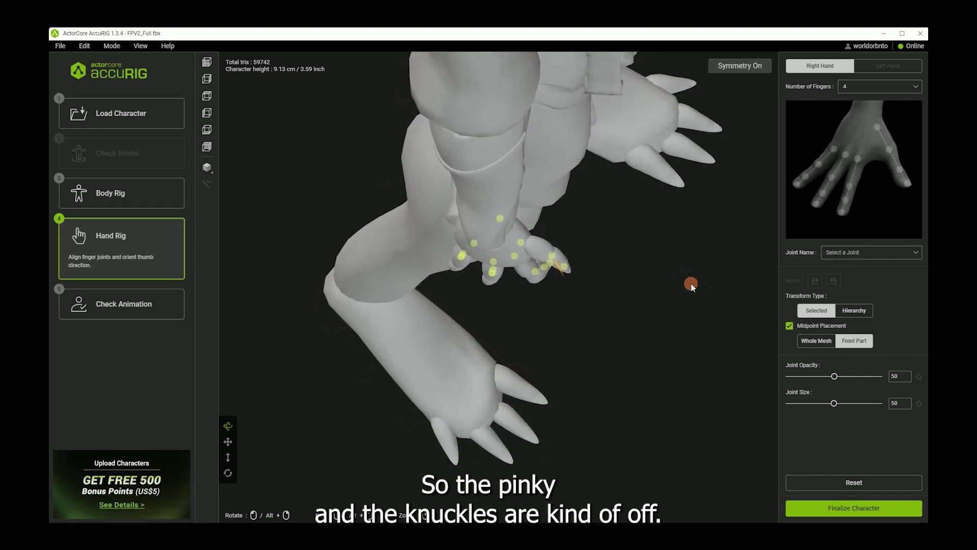
pyautogui.moveTo(691, 286); pyautogui.dragTo(707, 187, button='right')
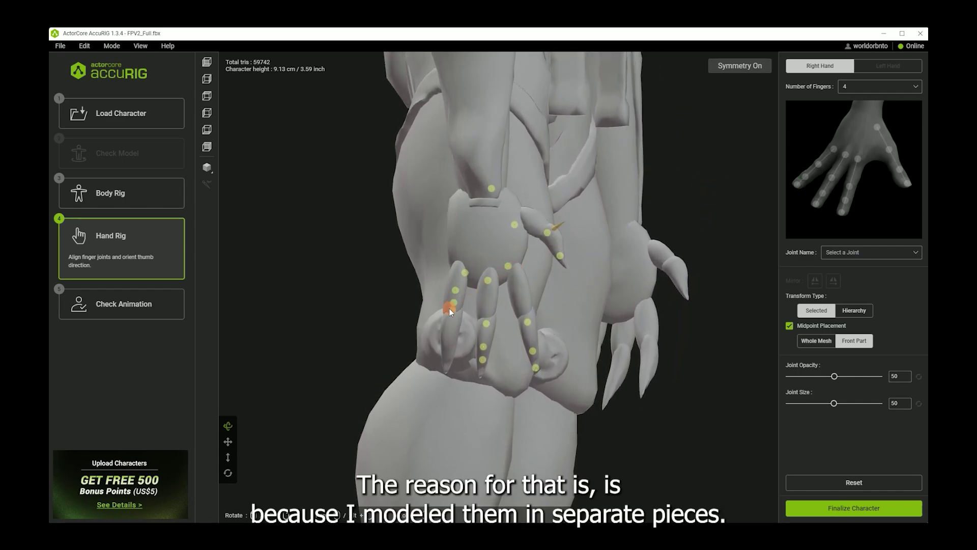
pyautogui.moveTo(450, 310); pyautogui.dragTo(445, 330)
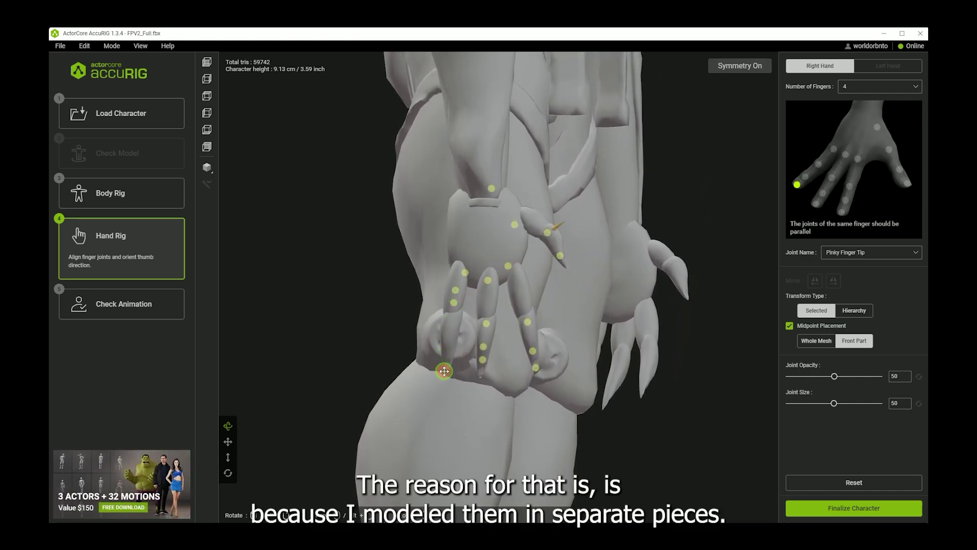
pyautogui.moveTo(483, 366); pyautogui.dragTo(509, 259)
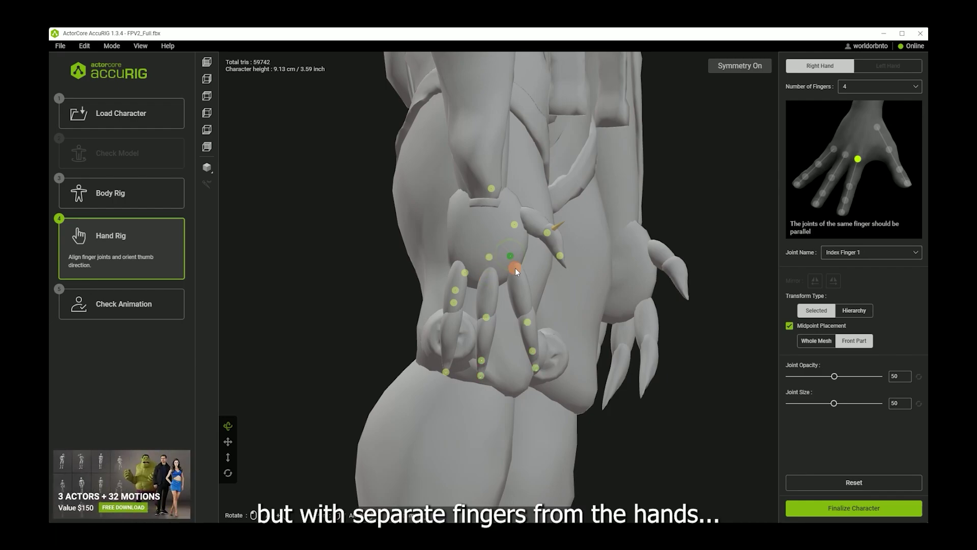
pyautogui.moveTo(527, 322); pyautogui.dragTo(527, 313)
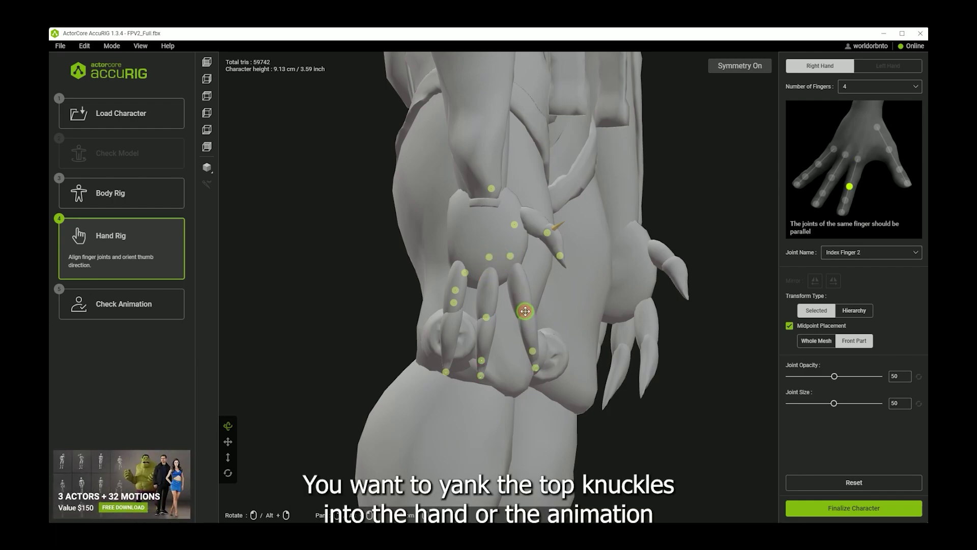
pyautogui.click(532, 350)
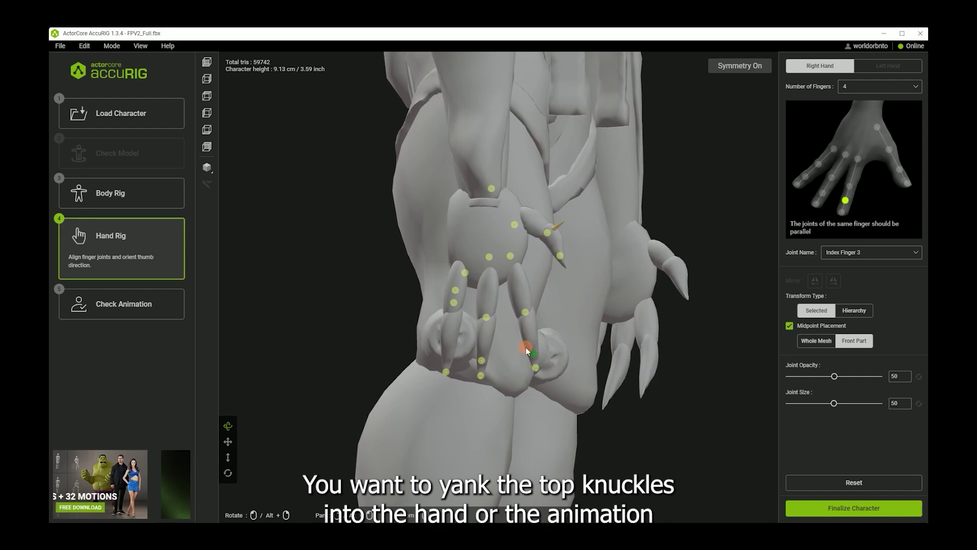
pyautogui.moveTo(454, 304); pyautogui.dragTo(446, 355)
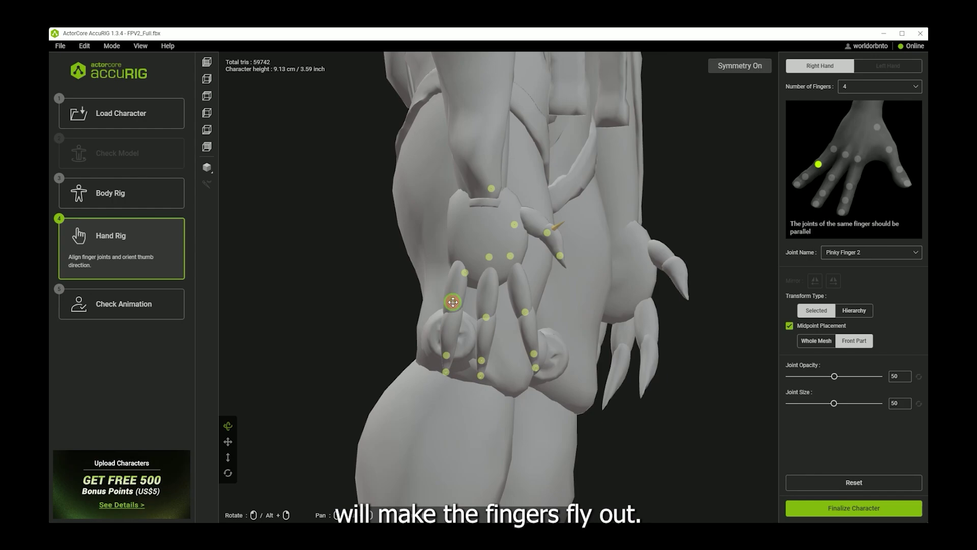
pyautogui.moveTo(453, 302); pyautogui.dragTo(513, 251)
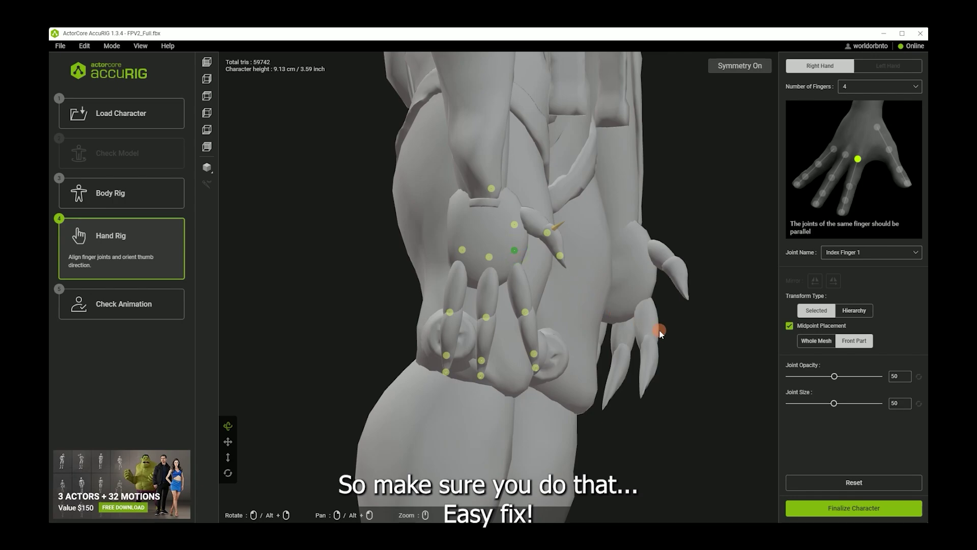
# Step: Check the thumb's base, middle and tip joints, then finalize the character rig
pyautogui.moveTo(735, 354); pyautogui.dragTo(543, 251, button='right')
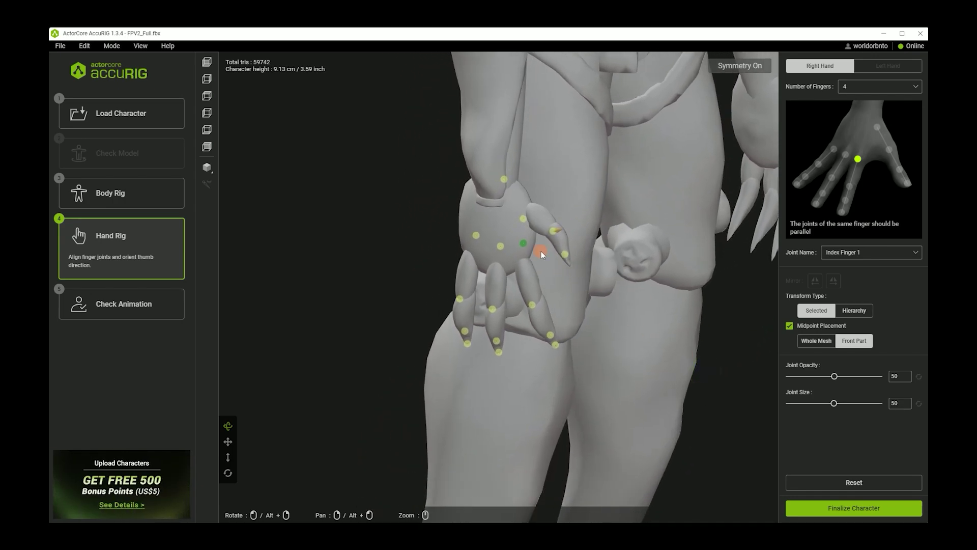
pyautogui.click(522, 219)
pyautogui.click(552, 230)
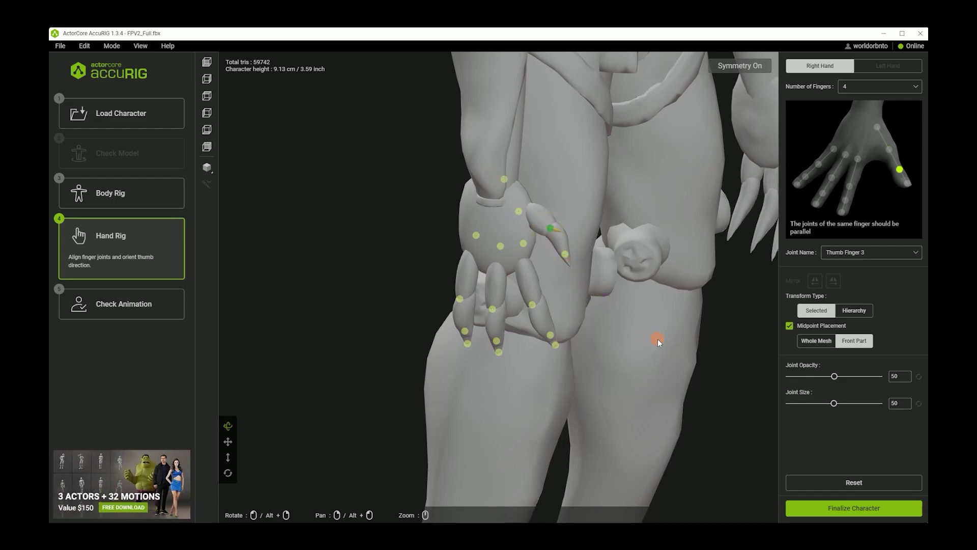
pyautogui.click(505, 180)
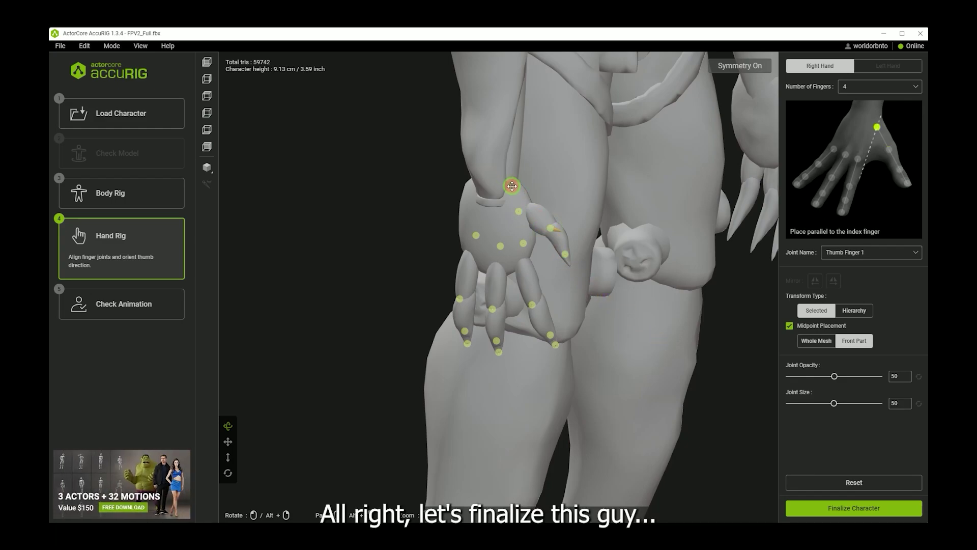
pyautogui.click(837, 507)
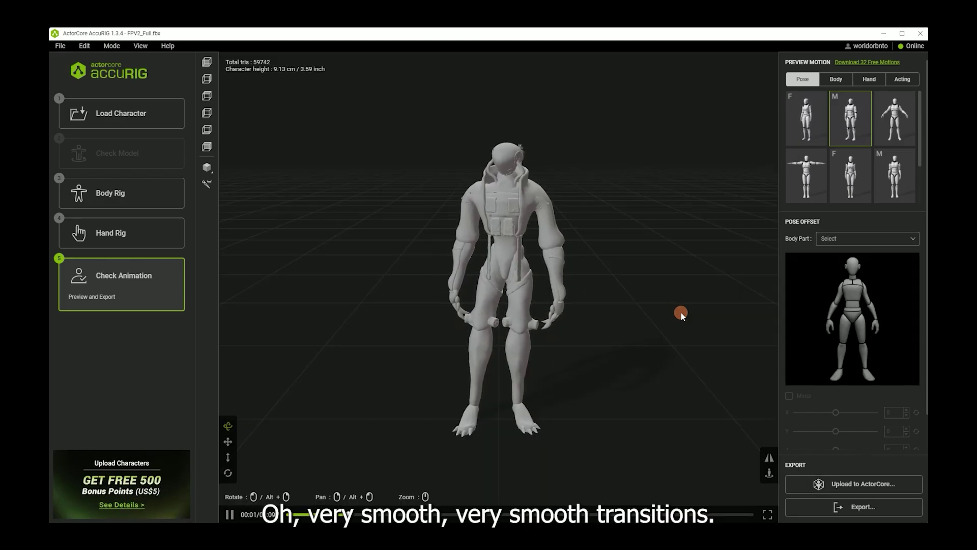
# Step: Orbit the rigged robot and preview it in A, T and standing poses
pyautogui.moveTo(637, 308); pyautogui.dragTo(736, 313)
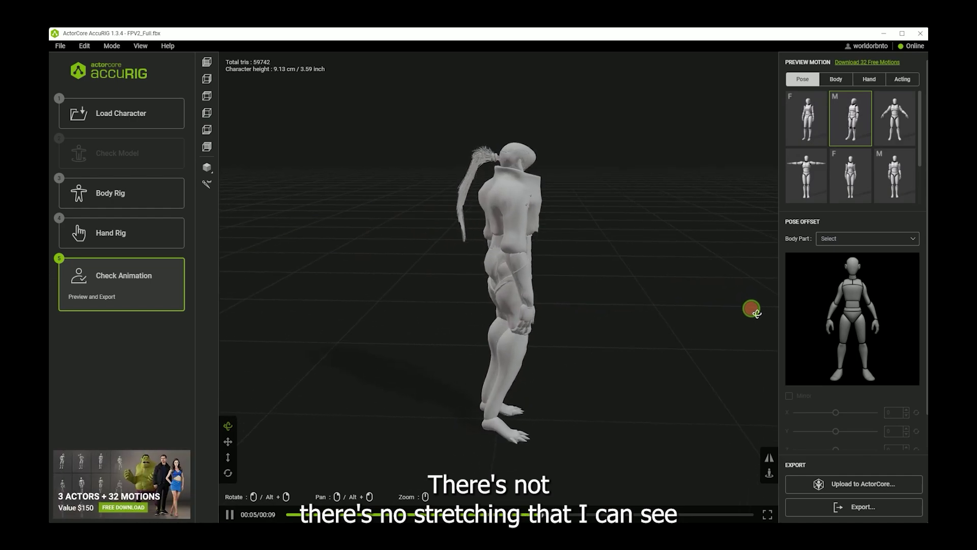
pyautogui.moveTo(797, 307); pyautogui.dragTo(857, 305)
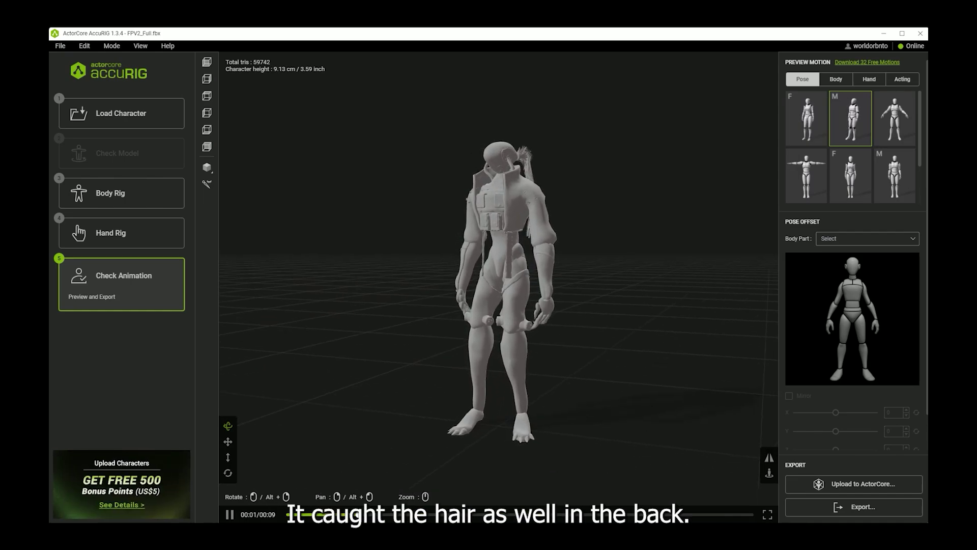
pyautogui.click(896, 194)
pyautogui.click(894, 138)
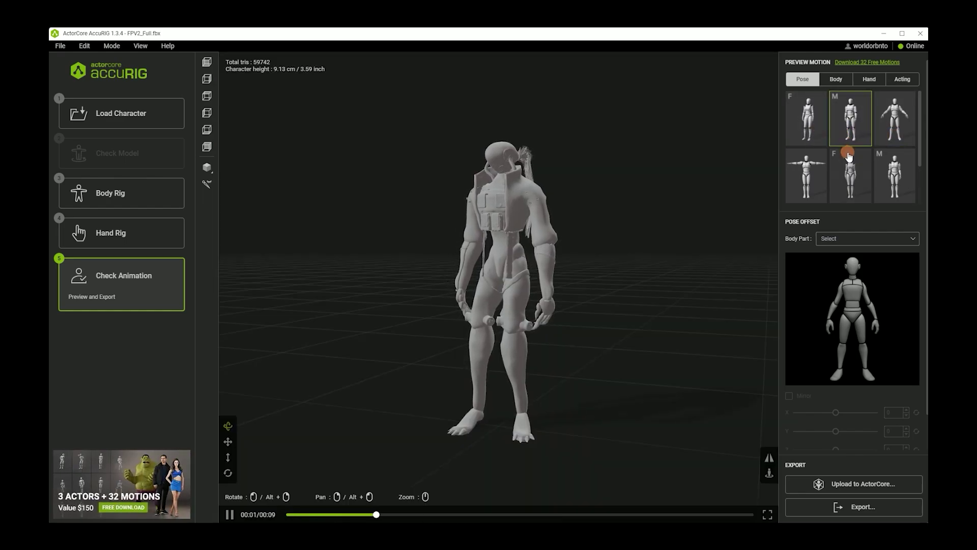
pyautogui.click(813, 174)
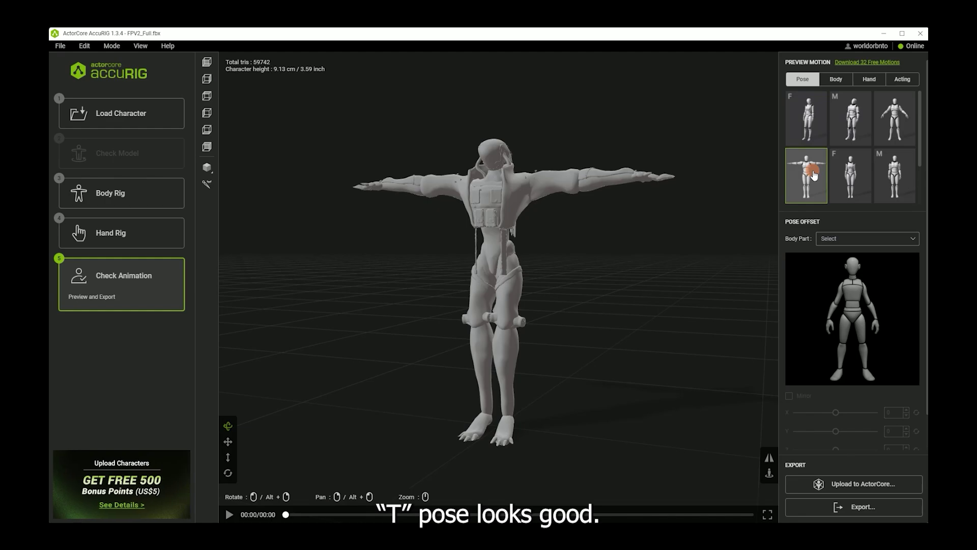
pyautogui.click(847, 138)
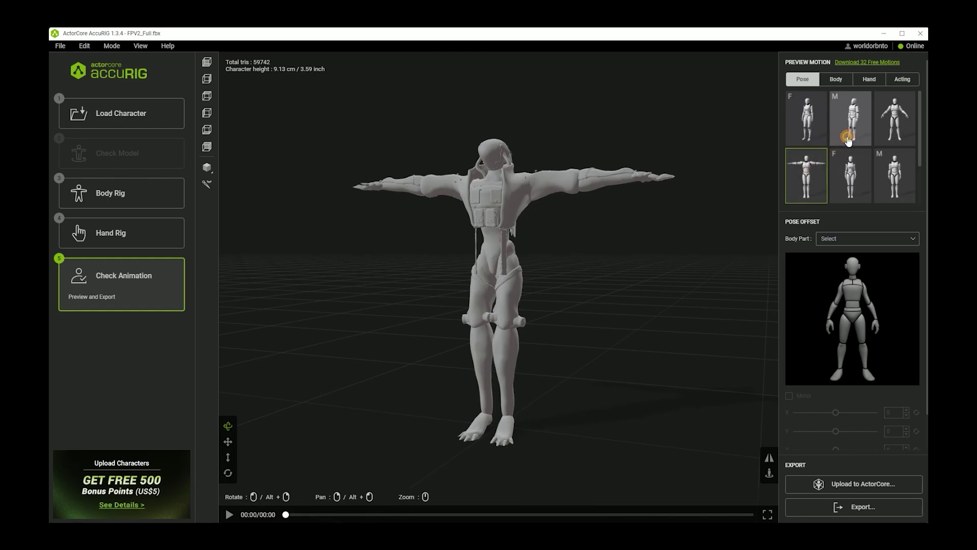
pyautogui.click(815, 506)
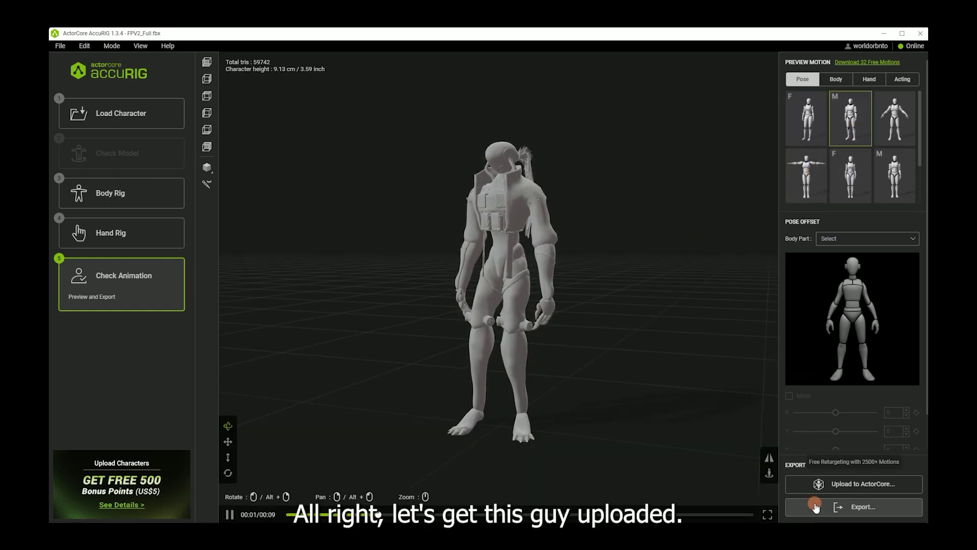
# Step: Upload the rigged character to ActorCore and open the Hand-to-Hand Combat motion pack
pyautogui.click(839, 482)
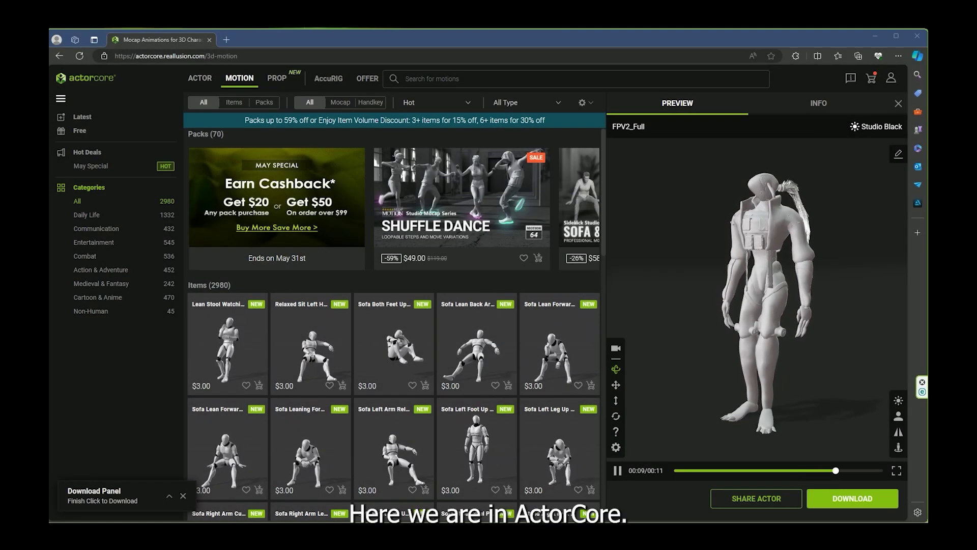
pyautogui.click(814, 371)
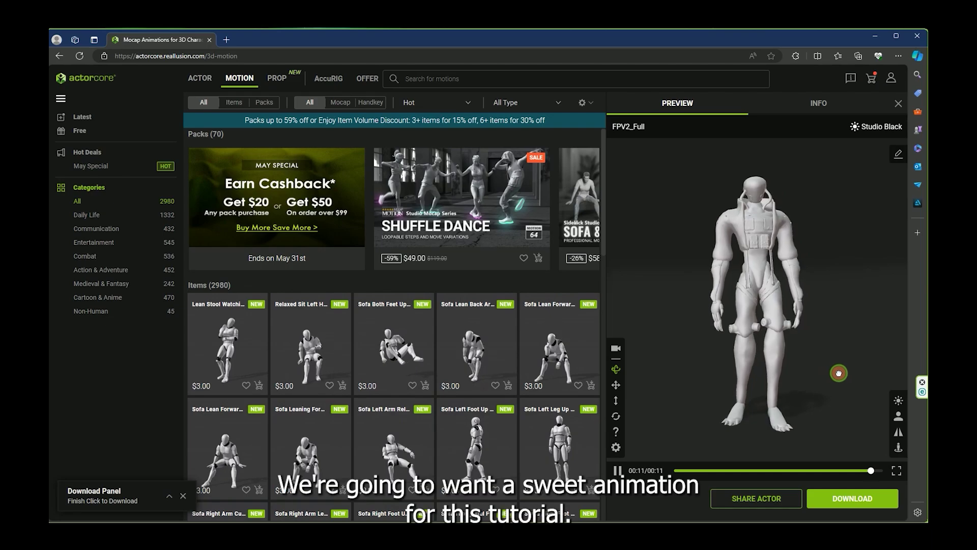
pyautogui.moveTo(838, 373); pyautogui.dragTo(453, 374)
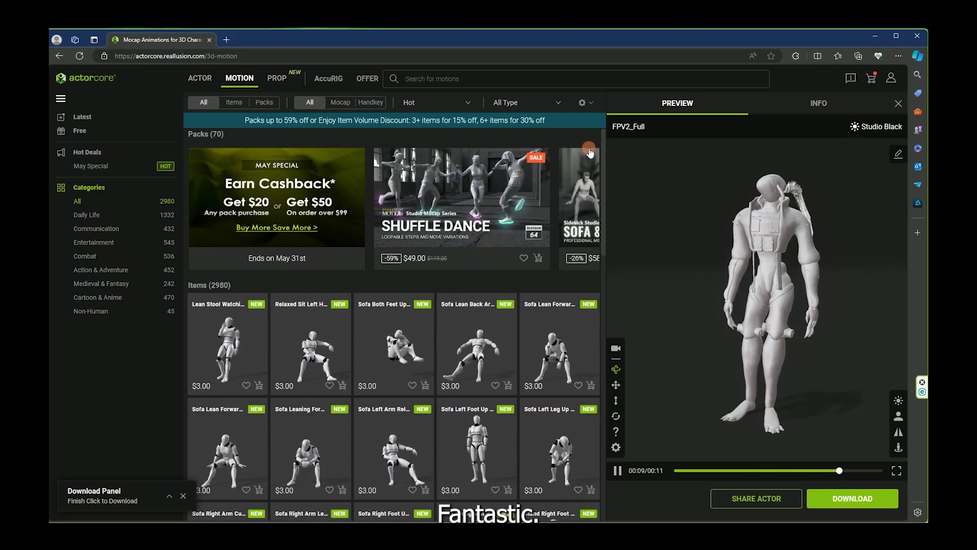
pyautogui.moveTo(569, 196)
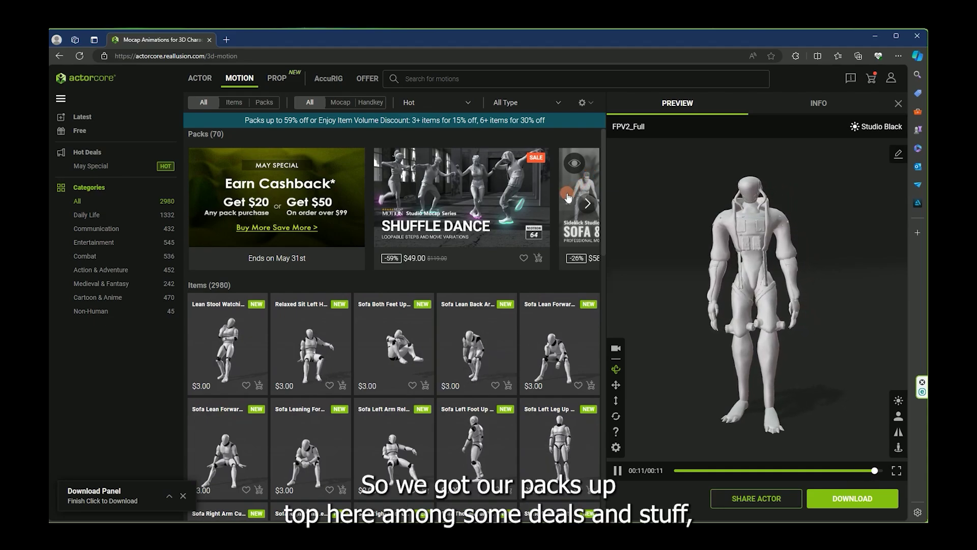
pyautogui.click(586, 203)
pyautogui.click(585, 204)
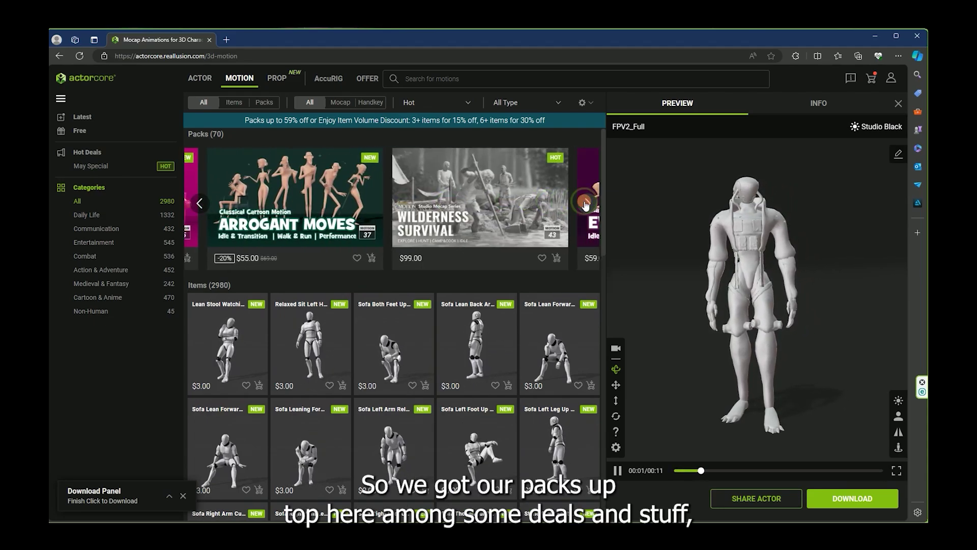
pyautogui.click(587, 204)
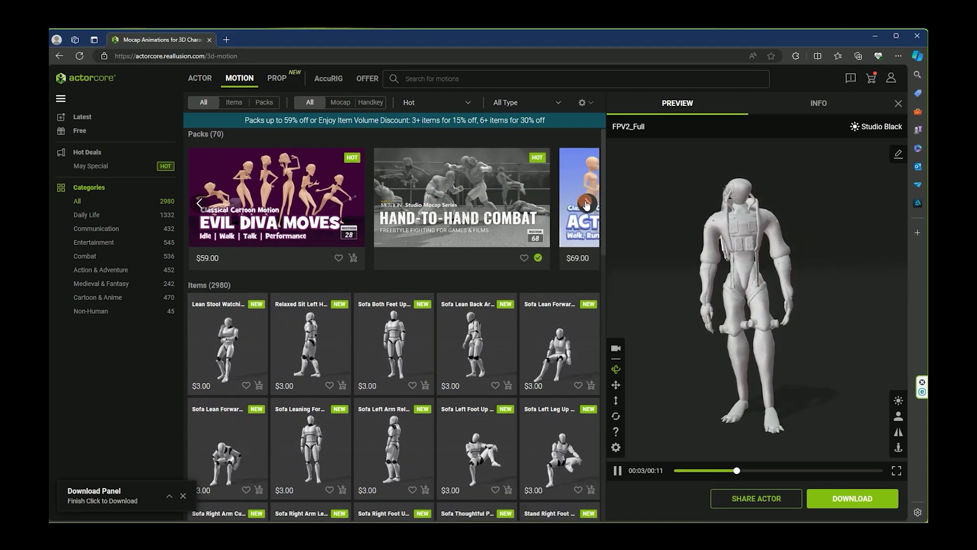
pyautogui.moveTo(477, 213)
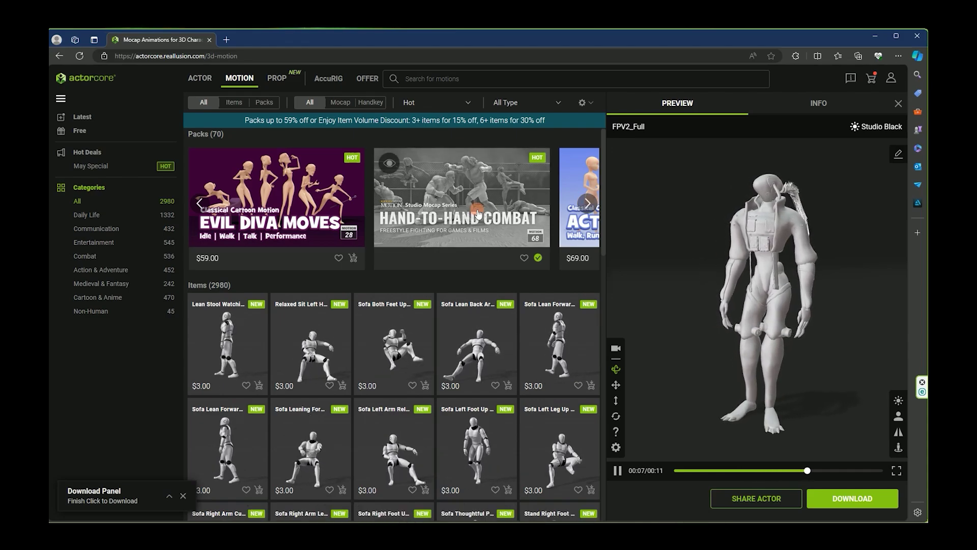
pyautogui.click(477, 213)
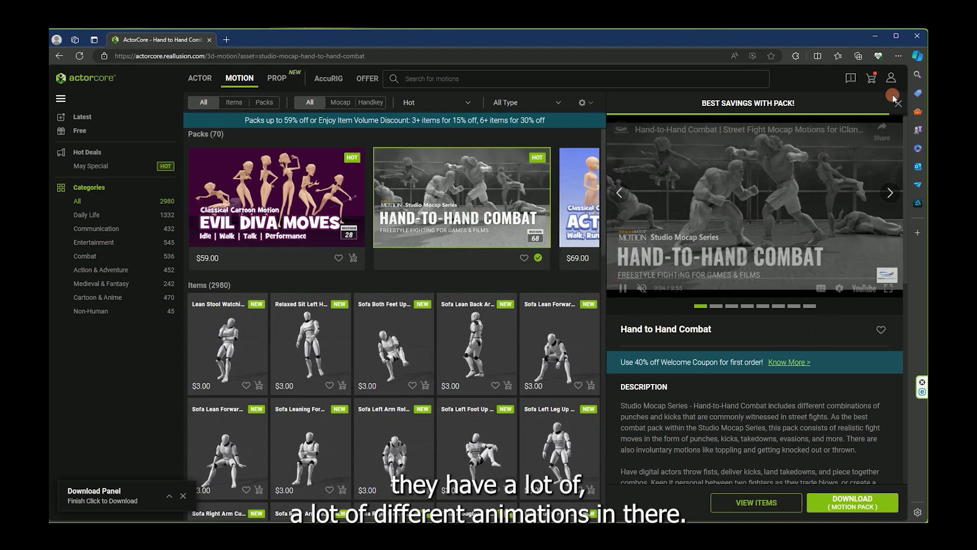
# Step: Select the uploaded FPV2_Full actor and preview it in 3D beside the motion catalogue
pyautogui.click(891, 77)
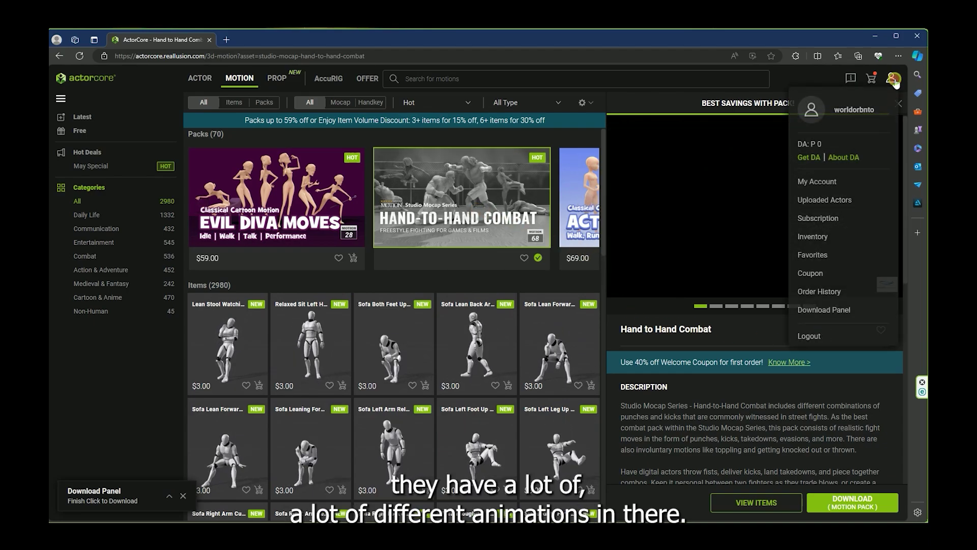
pyautogui.click(824, 200)
pyautogui.click(312, 321)
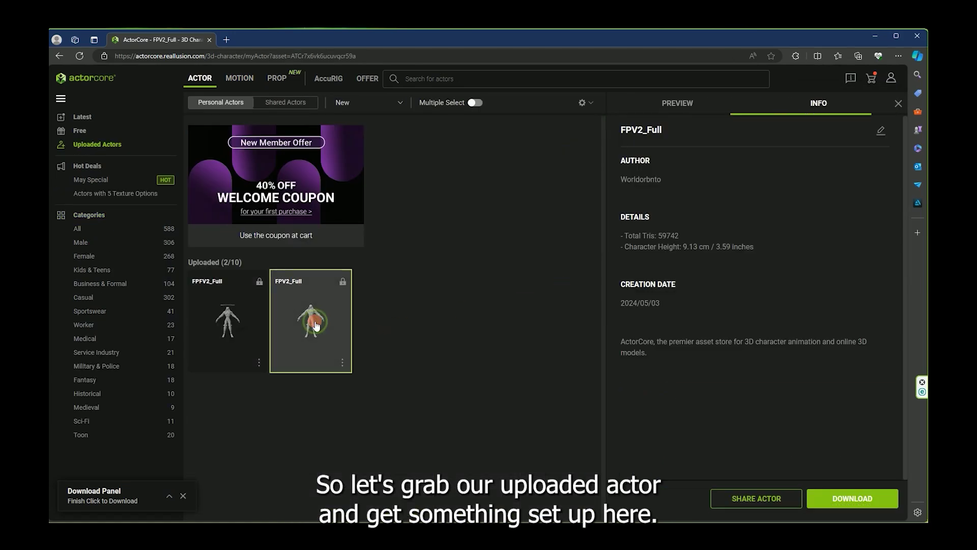
pyautogui.click(242, 81)
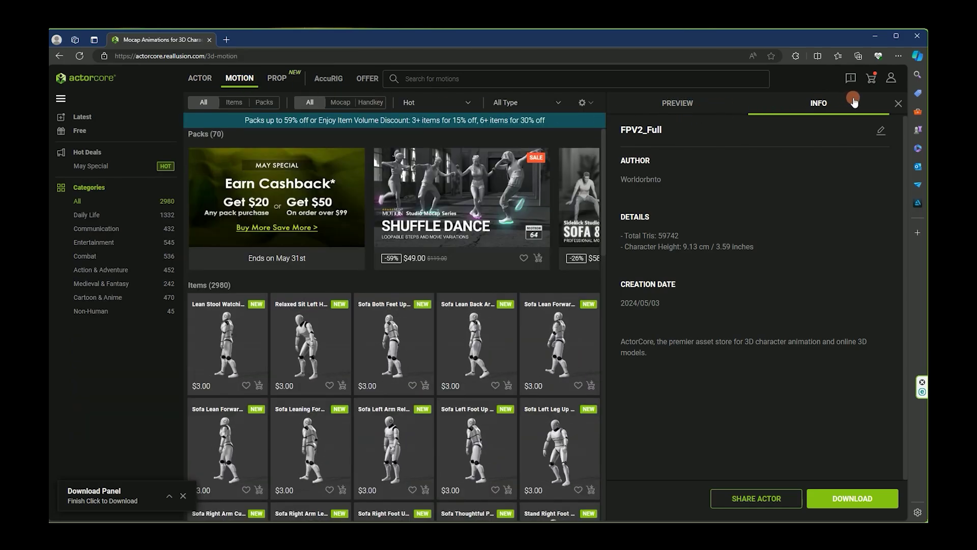
pyautogui.click(681, 103)
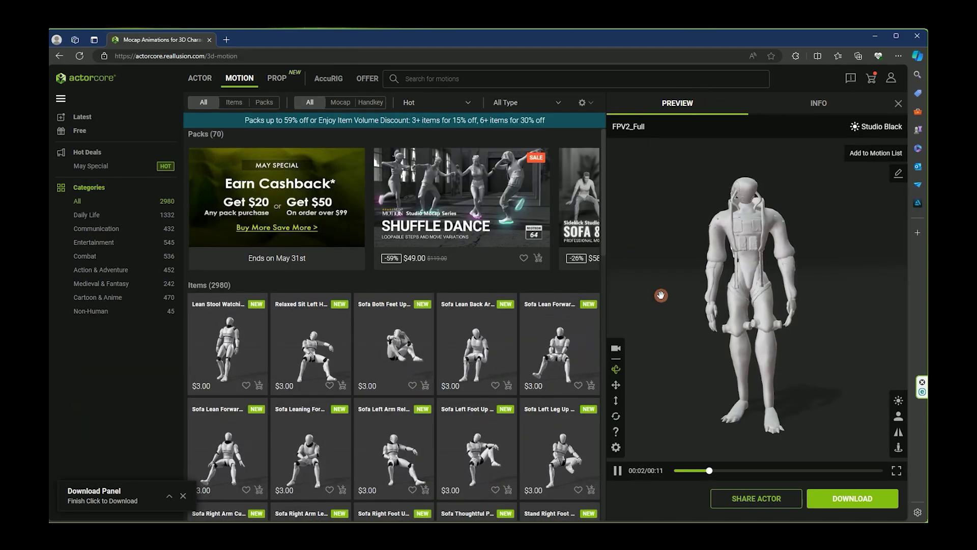
pyautogui.click(414, 79)
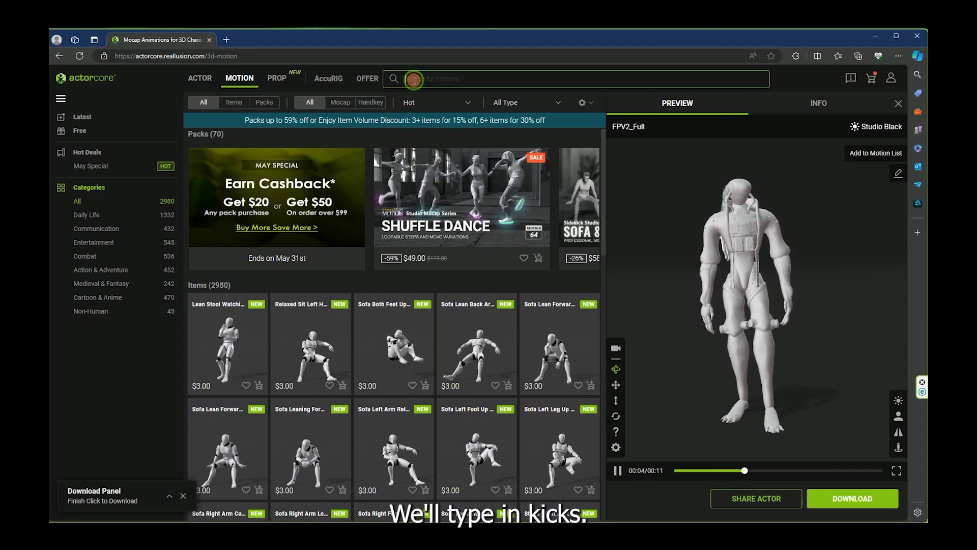
# Step: Search motions for 'kicks' and preview Shuffle Turn Kicks M
pyautogui.write('kicks')
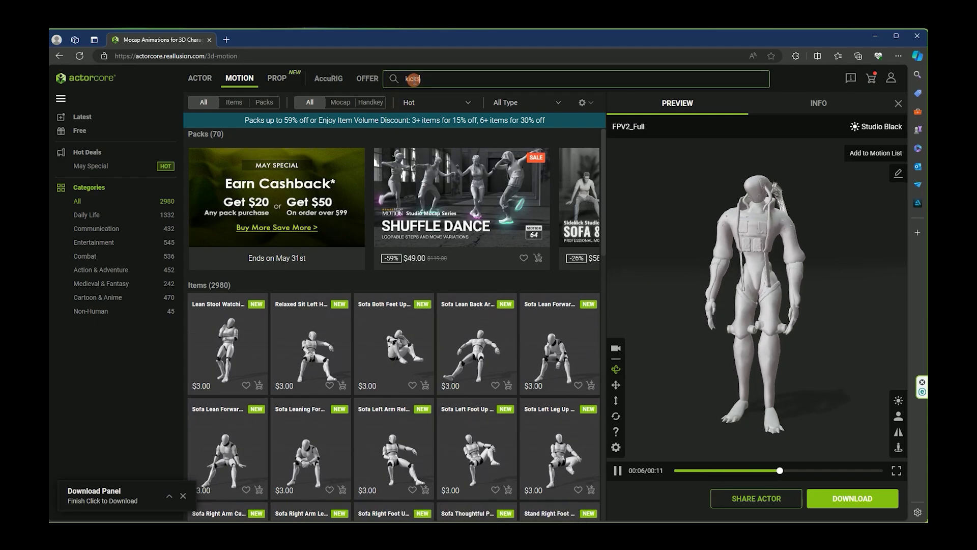
pyautogui.click(413, 79)
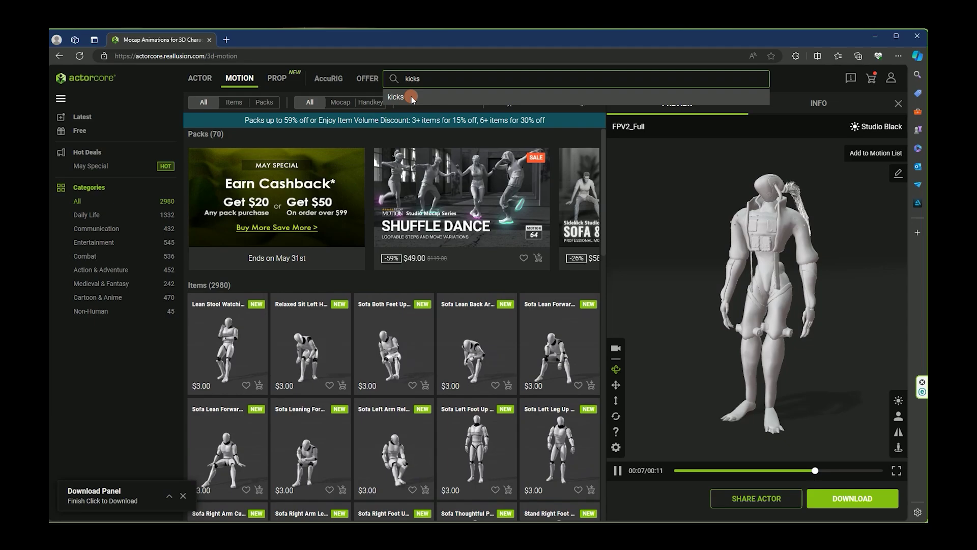
pyautogui.click(412, 97)
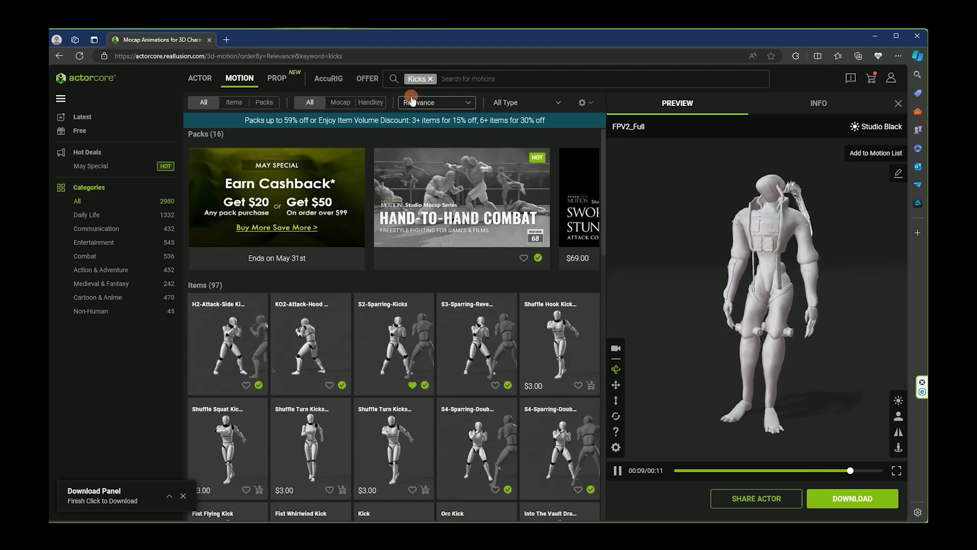
pyautogui.scroll(-2, 359, 358)
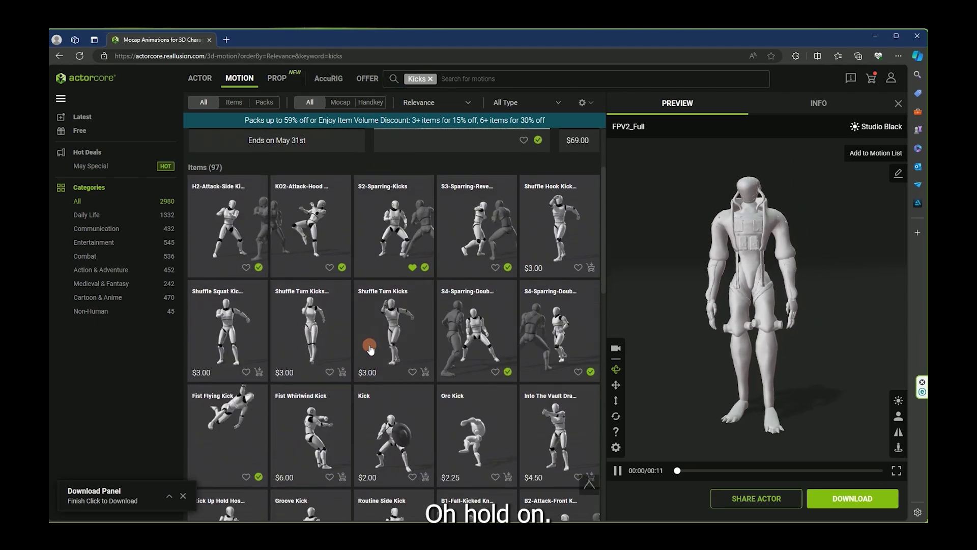
pyautogui.click(390, 333)
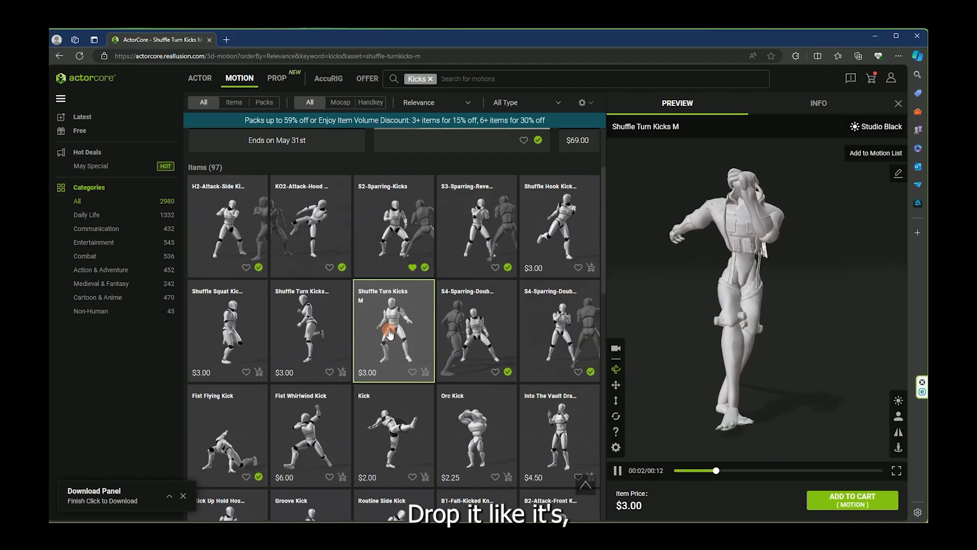
# Step: Preview Fist Whirlwind Kick and Fist Flying Kick, then open Fist Flying Kick's download settings
pyautogui.click(316, 417)
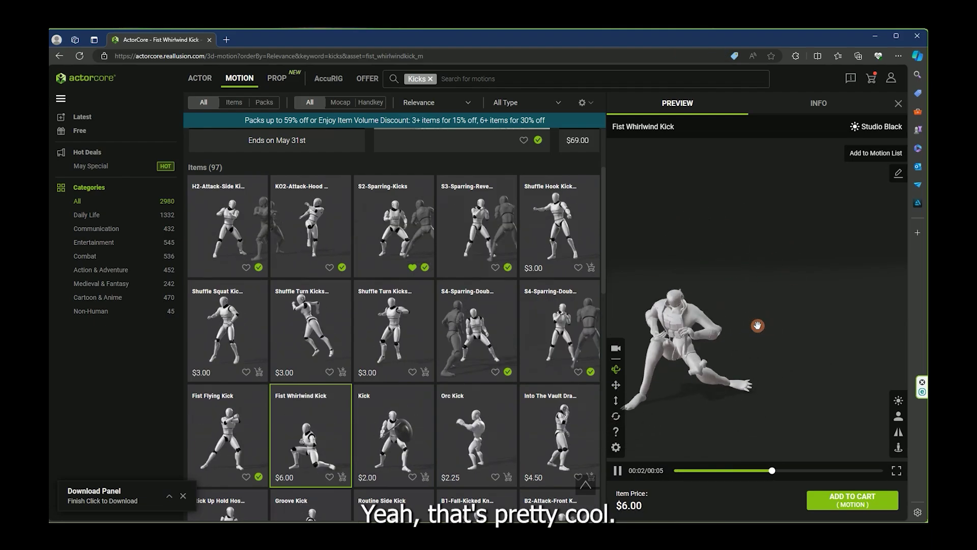
pyautogui.moveTo(757, 325); pyautogui.dragTo(771, 319)
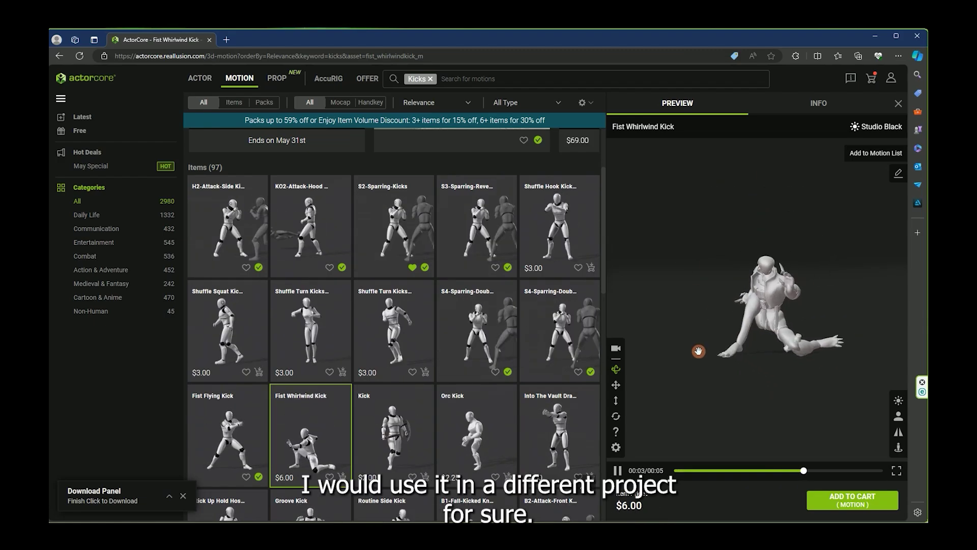
pyautogui.click(225, 440)
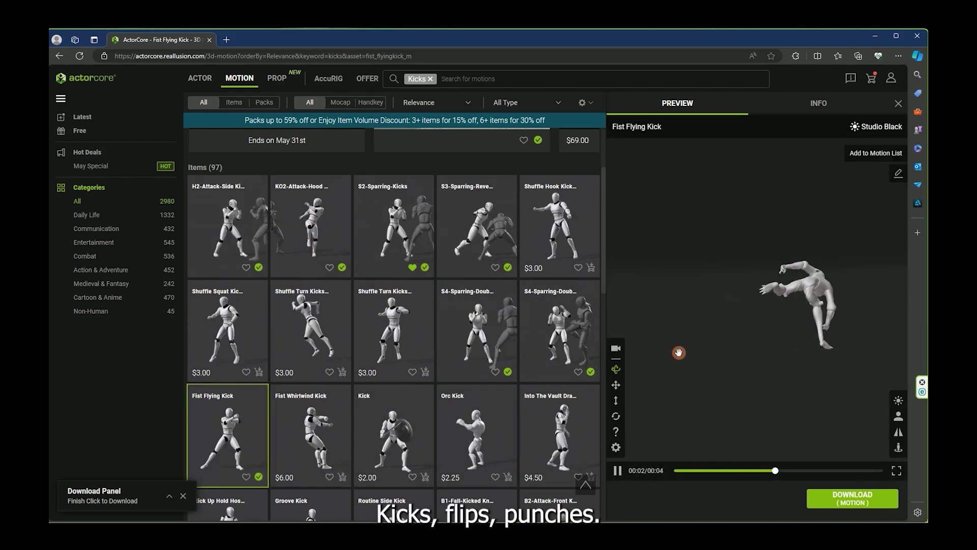
pyautogui.click(781, 331)
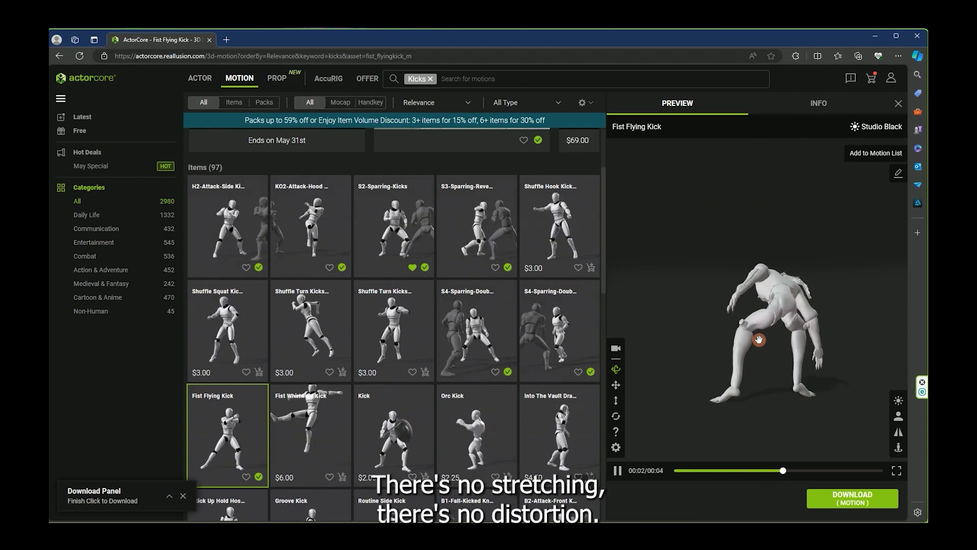
pyautogui.click(838, 497)
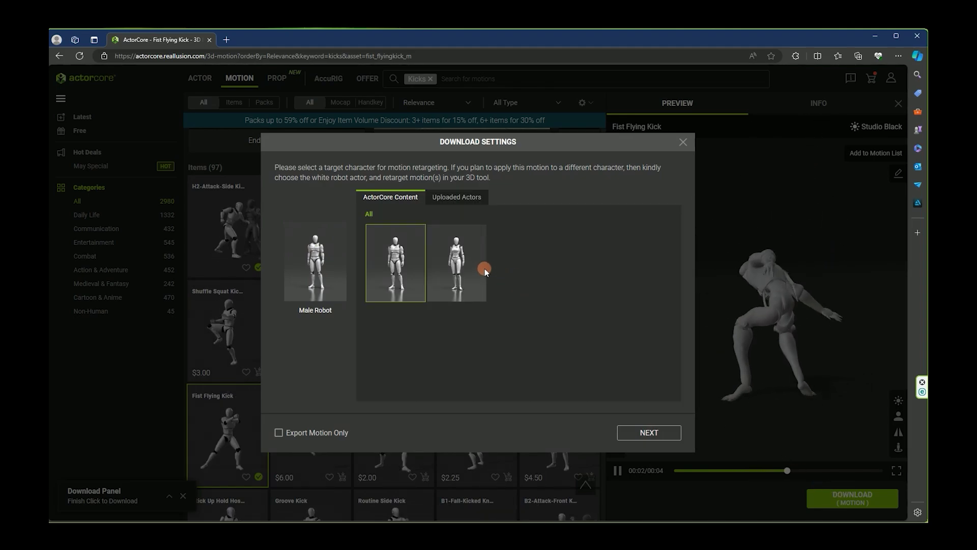
# Step: Choose the uploaded FPV2_Full actor as the retargeting target and continue
pyautogui.click(452, 197)
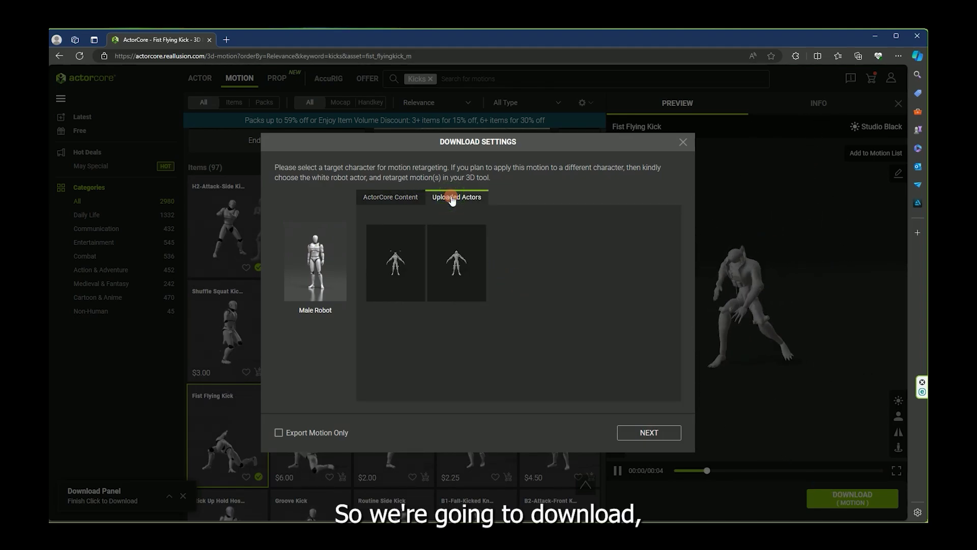
pyautogui.click(321, 433)
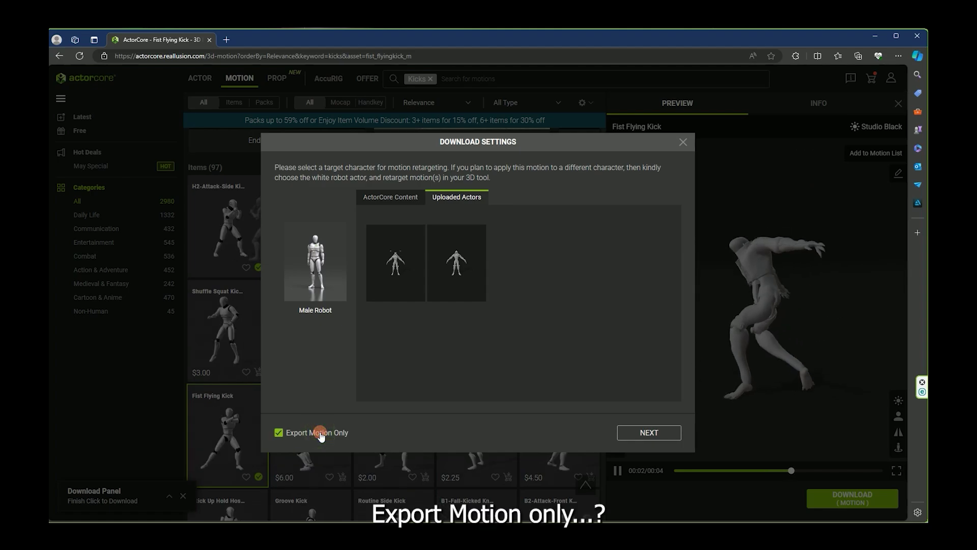
pyautogui.click(321, 435)
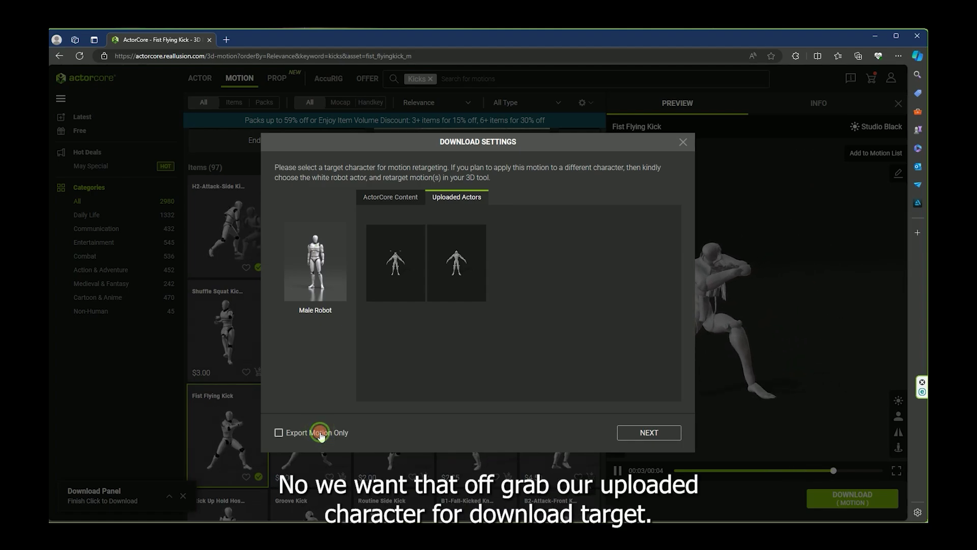
pyautogui.click(460, 273)
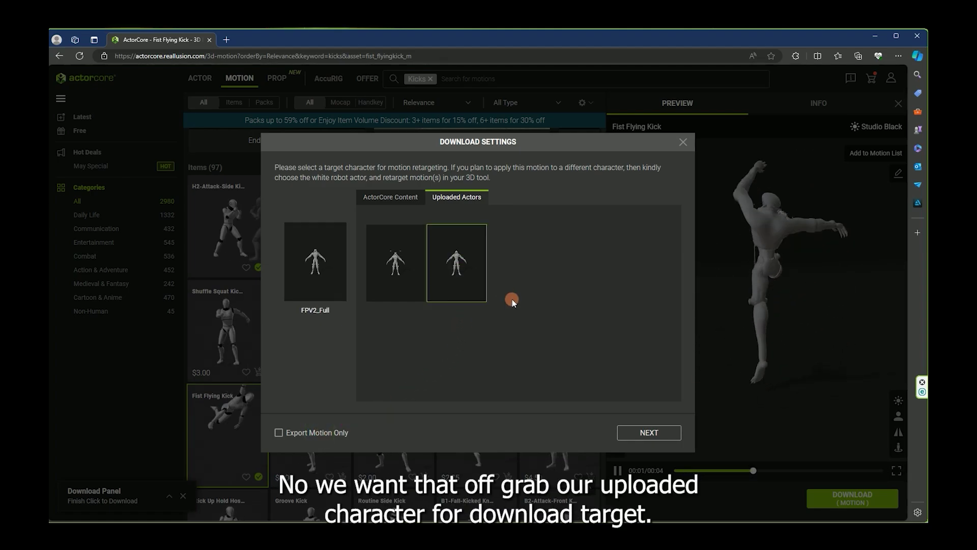
pyautogui.click(631, 433)
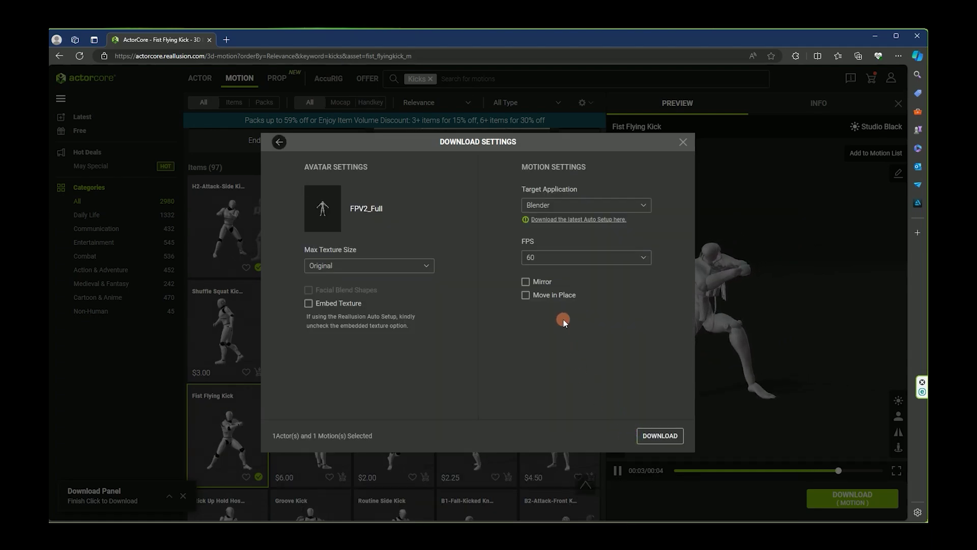
# Step: Set the target application to Blender at 60 FPS and download the retargeted motion
pyautogui.click(548, 206)
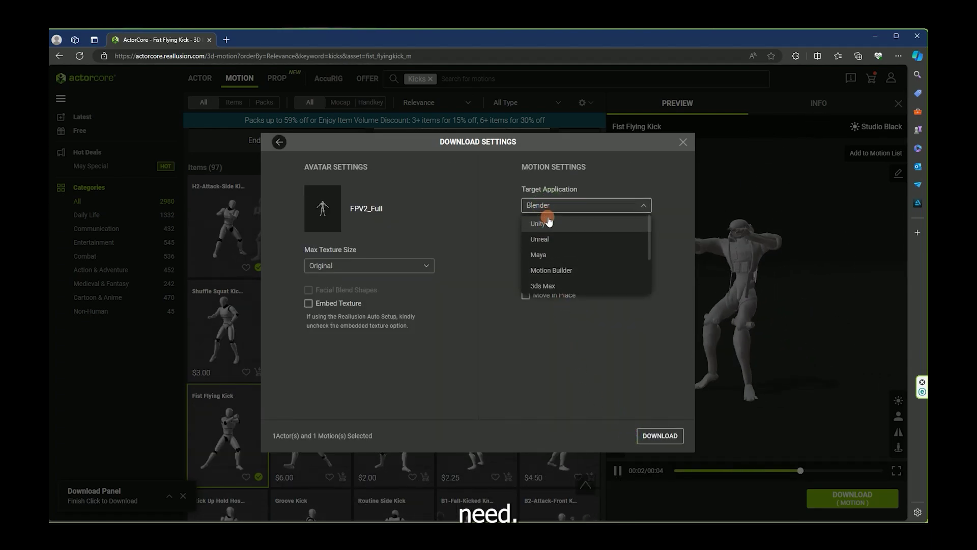
pyautogui.scroll(-3, 549, 219)
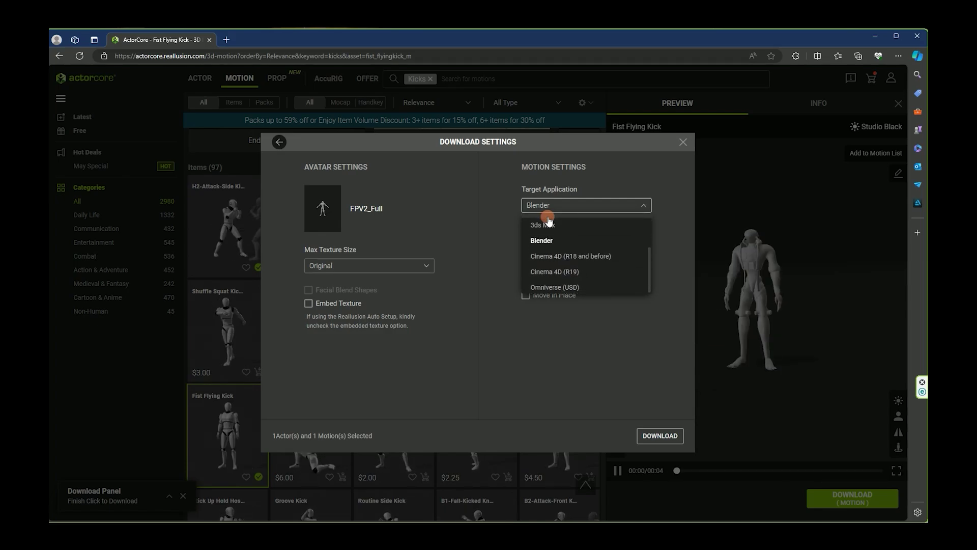
pyautogui.scroll(2, 547, 216)
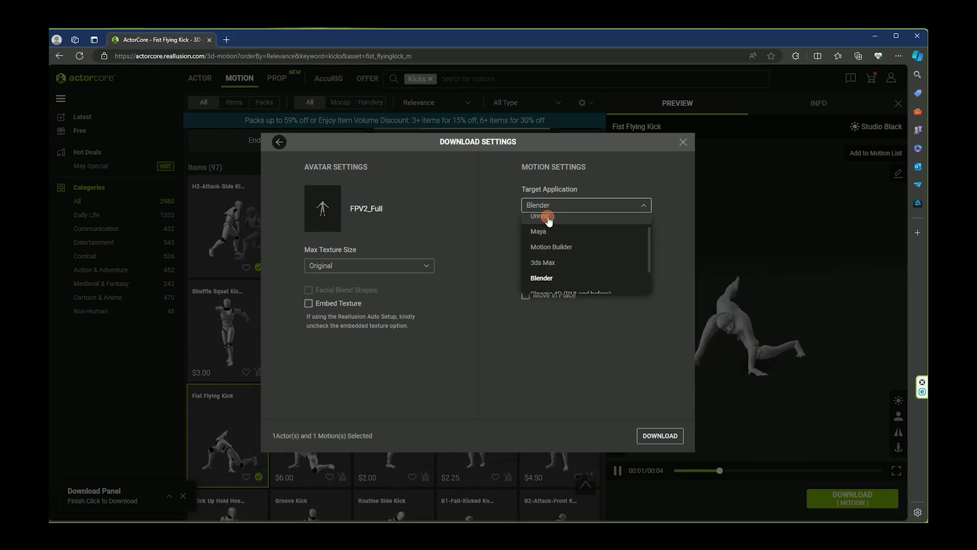
pyautogui.click(541, 279)
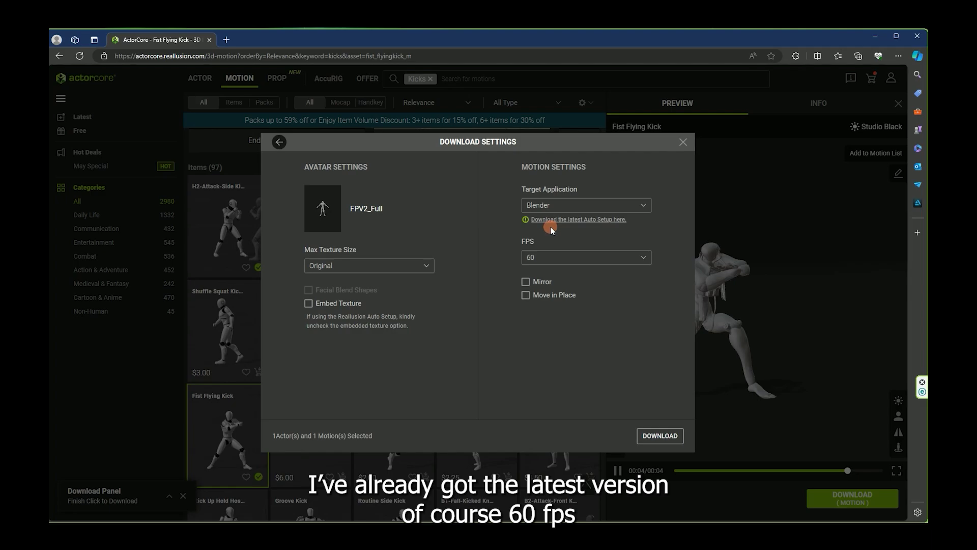
pyautogui.click(641, 258)
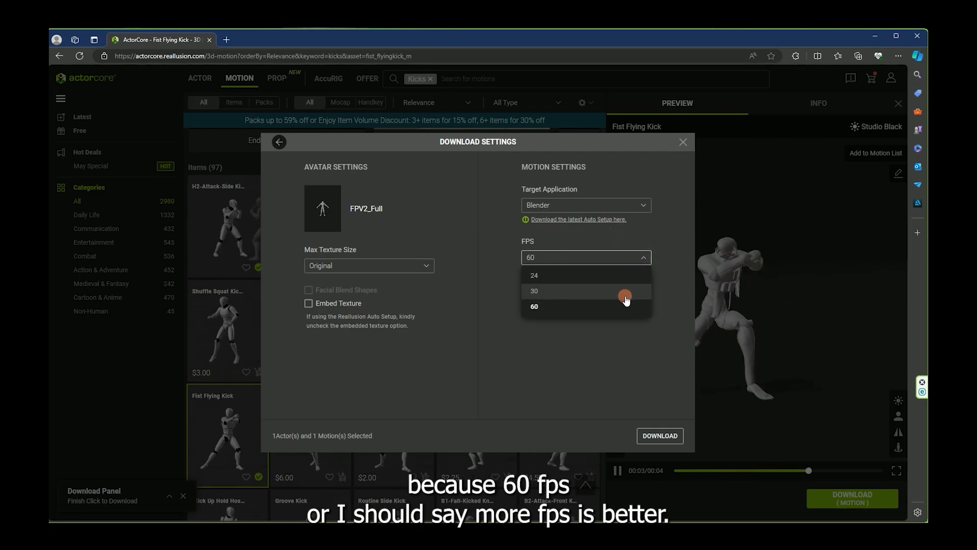
pyautogui.click(618, 307)
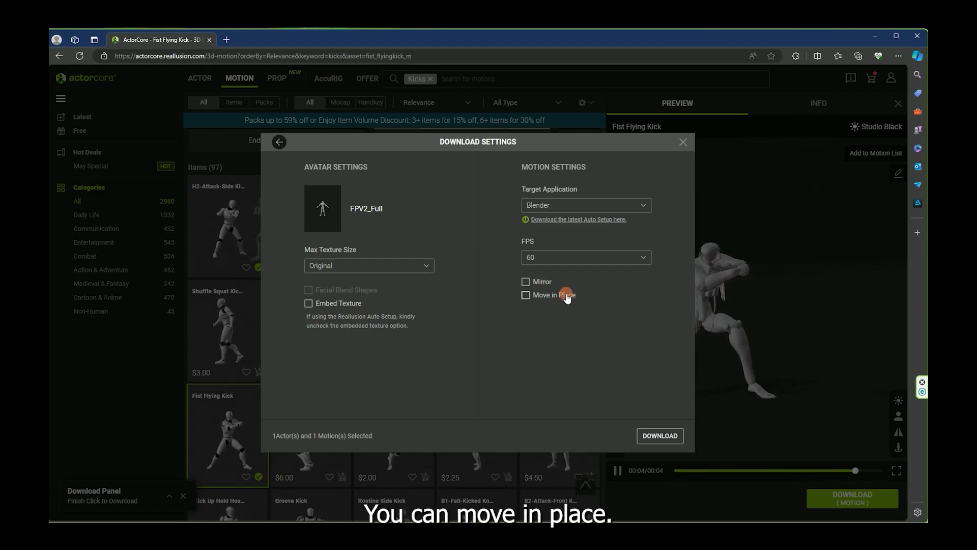
pyautogui.click(346, 304)
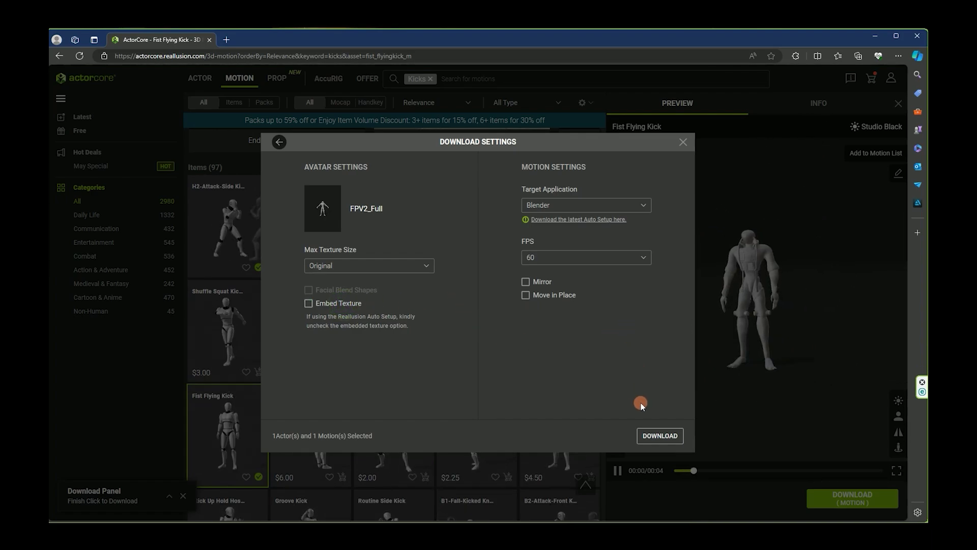
pyautogui.click(646, 436)
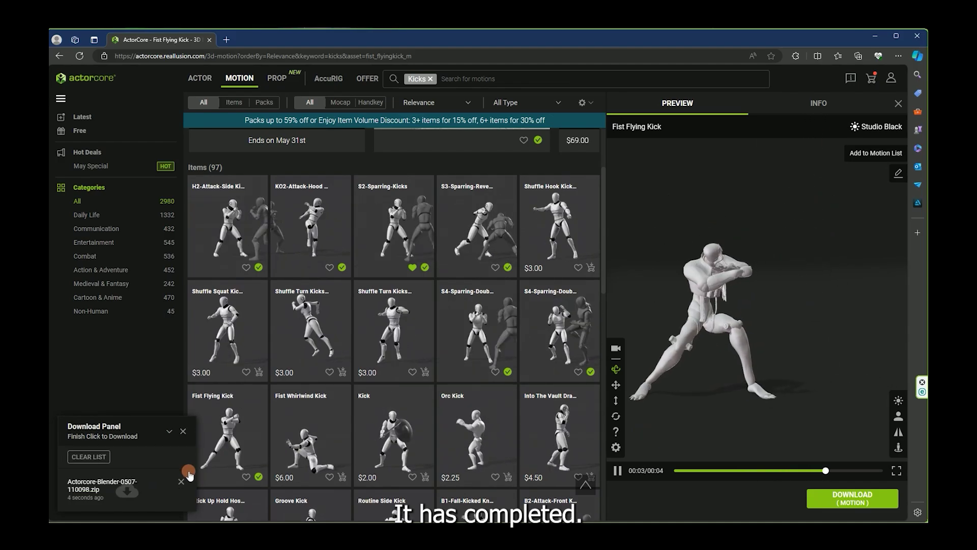
pyautogui.click(178, 487)
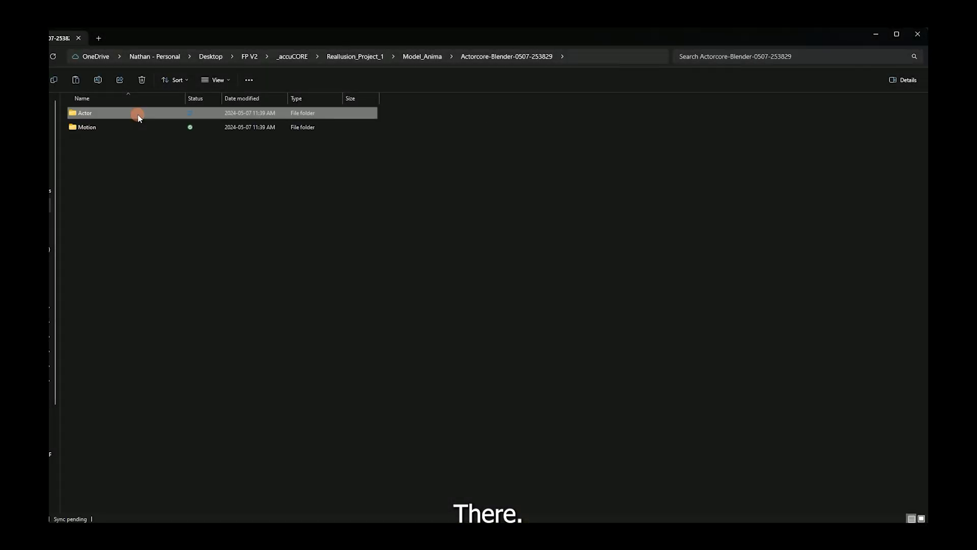
# Step: Check that the Motion folder holds fist_flyingkick_m.fbx, go back up to Model_Anima and minimize Explorer
pyautogui.click(126, 125)
pyautogui.doubleClick(127, 126)
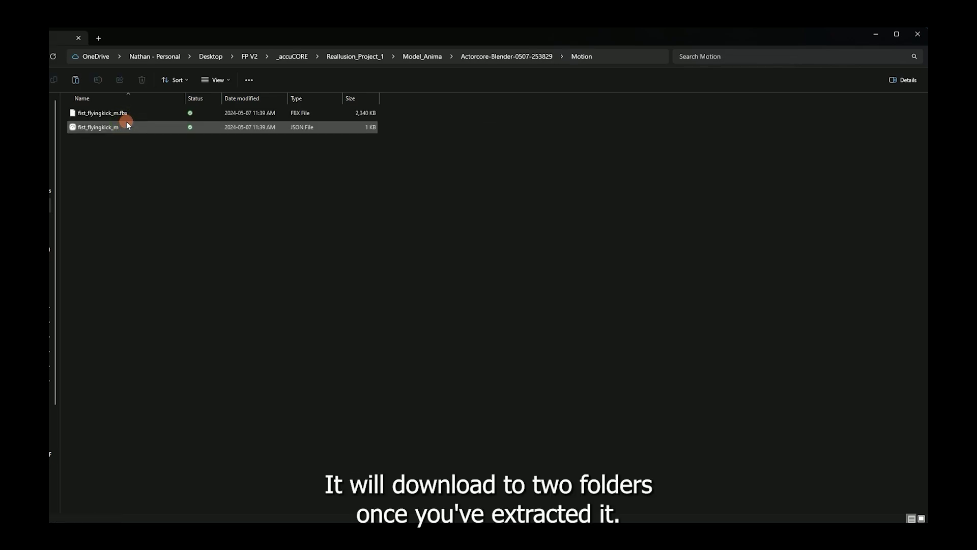
pyautogui.hotkey('alt', 'Up')
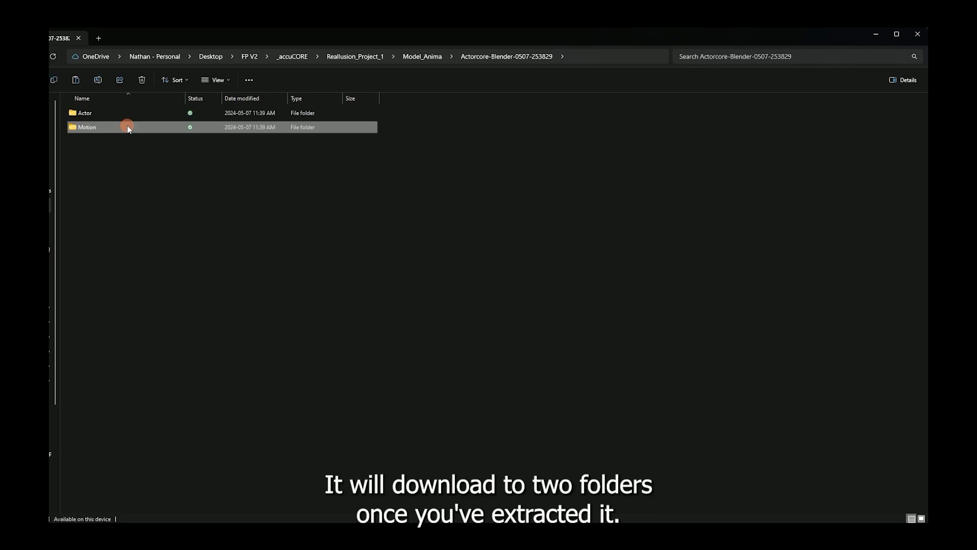
pyautogui.hotkey('alt', 'Up')
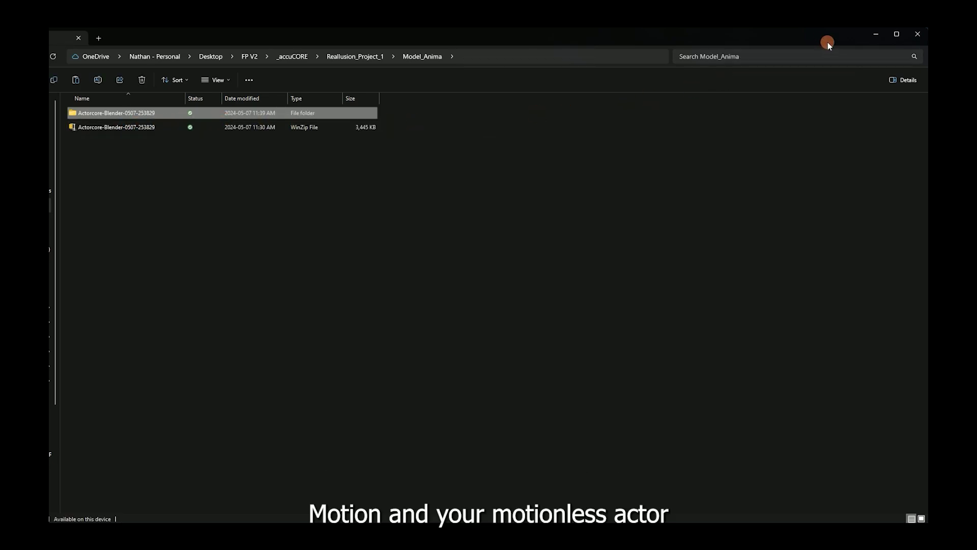
pyautogui.click(870, 36)
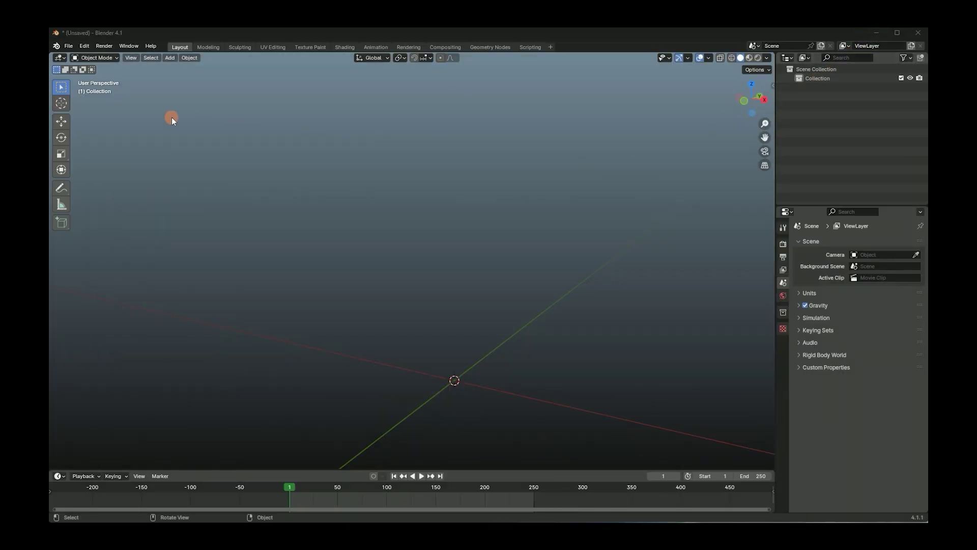
# Step: Import autorig_actor.fbx from Actor > FPV2_Full as an FBX and stop playback
pyautogui.click(69, 47)
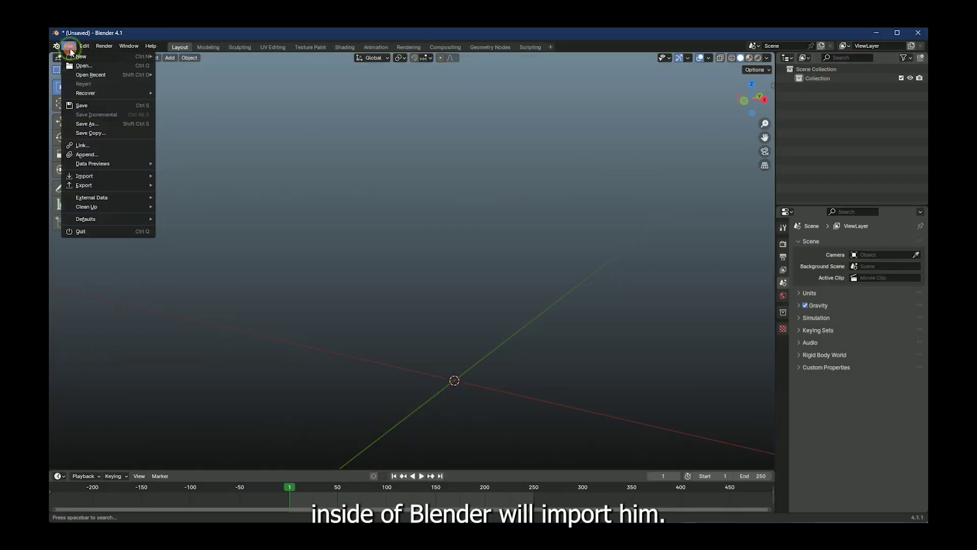
pyautogui.click(97, 173)
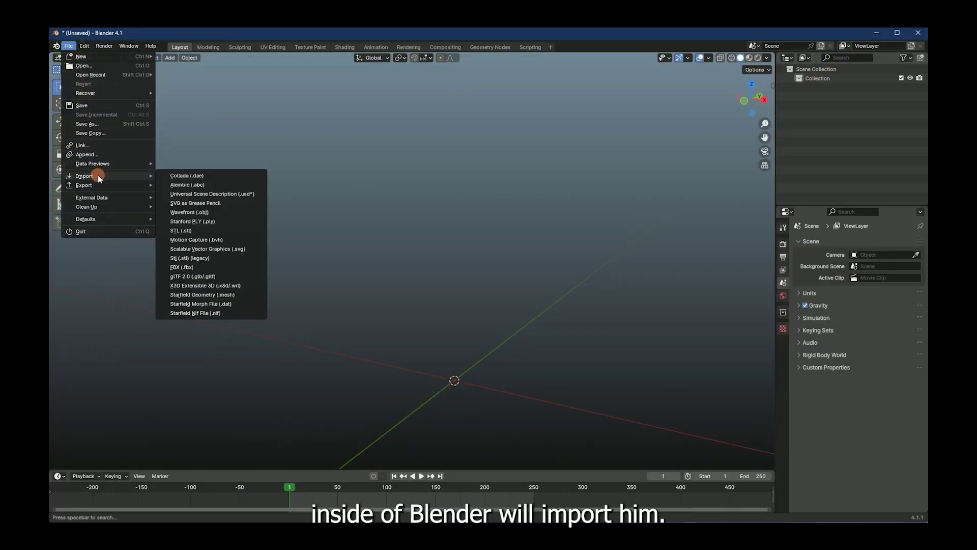
pyautogui.click(188, 266)
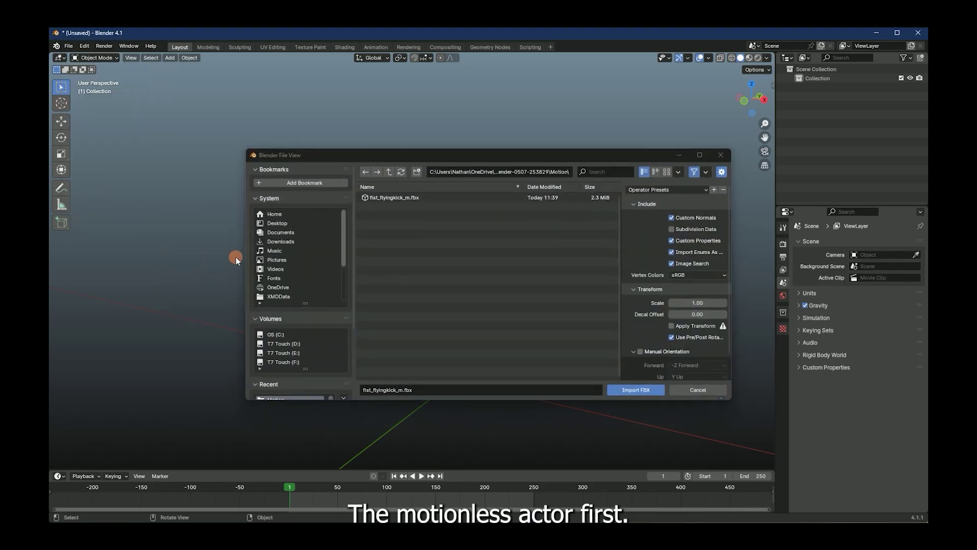
pyautogui.click(387, 172)
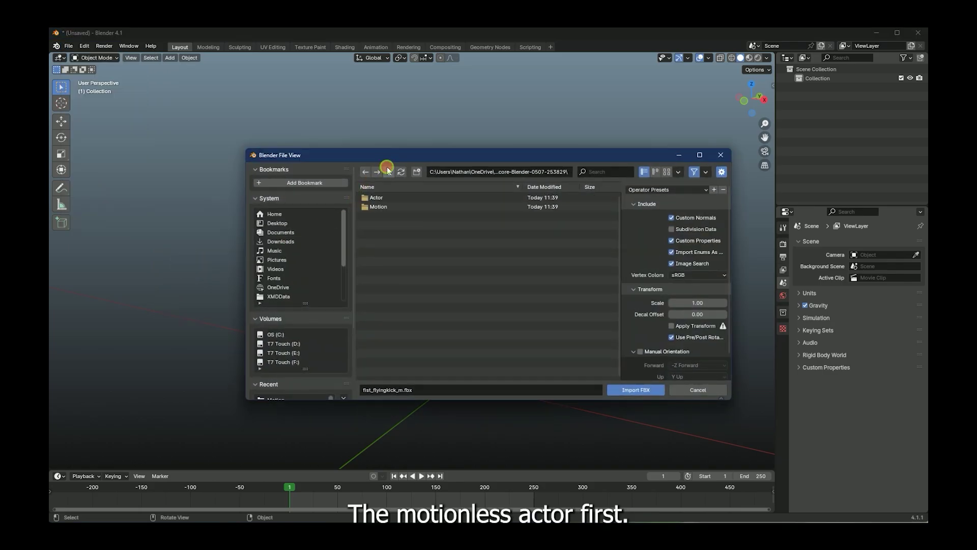
pyautogui.click(389, 198)
pyautogui.doubleClick(389, 198)
pyautogui.doubleClick(389, 199)
pyautogui.doubleClick(389, 207)
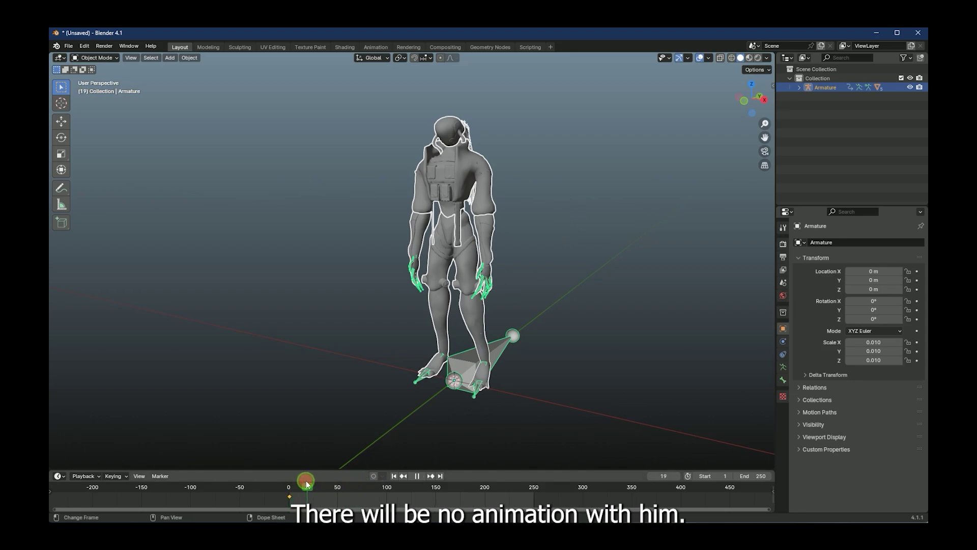
pyautogui.press('space')
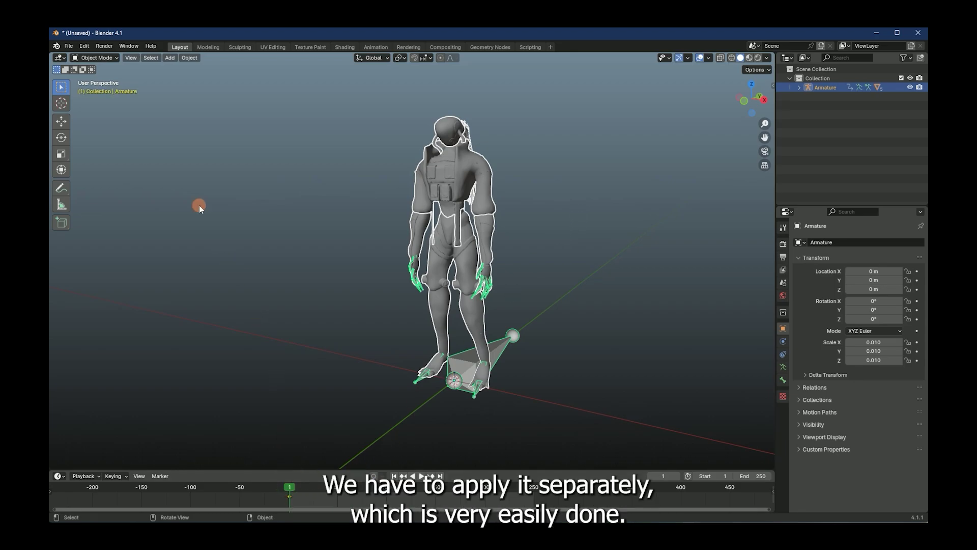
# Step: Import fist_flyingkick_m.fbx from the Motion folder and scrub to frame 76 to check the kick
pyautogui.click(69, 46)
pyautogui.moveTo(99, 176)
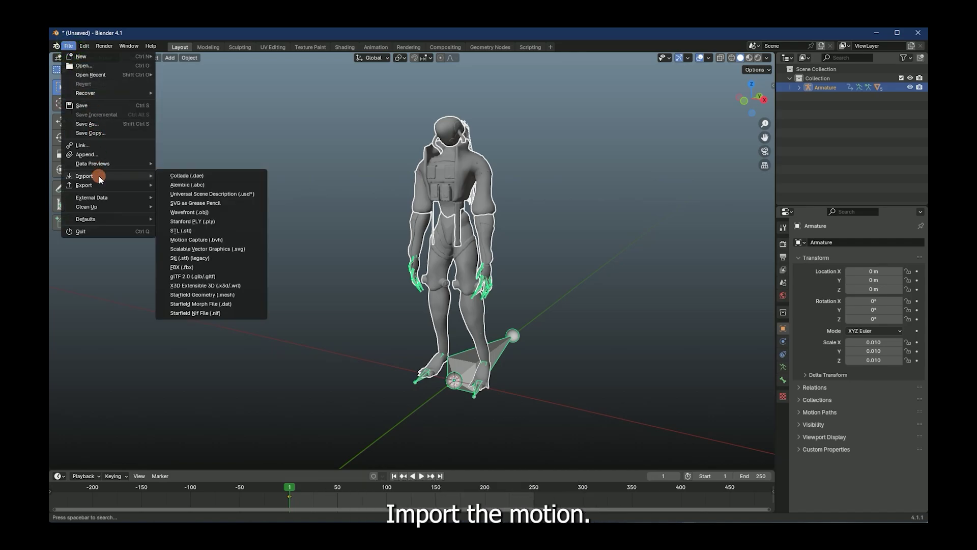
pyautogui.click(203, 264)
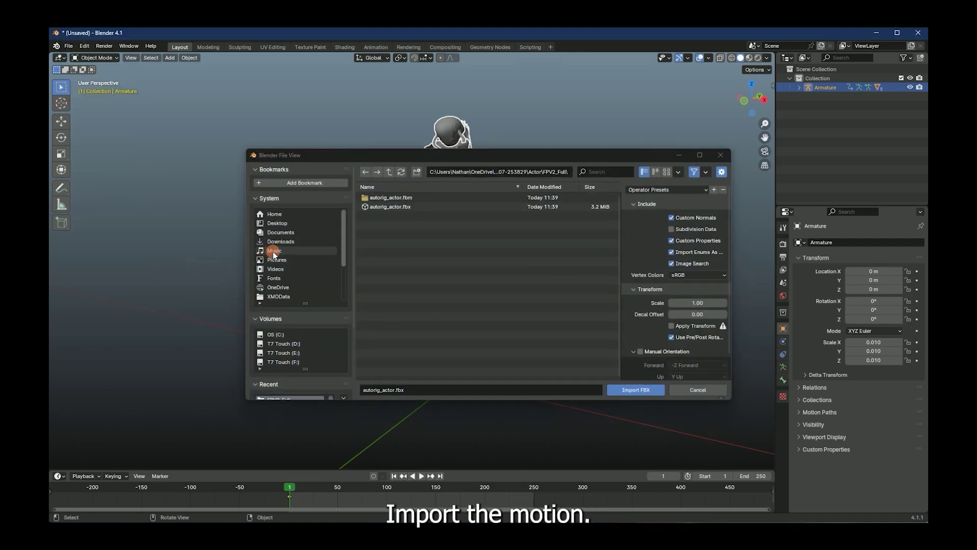
pyautogui.click(388, 174)
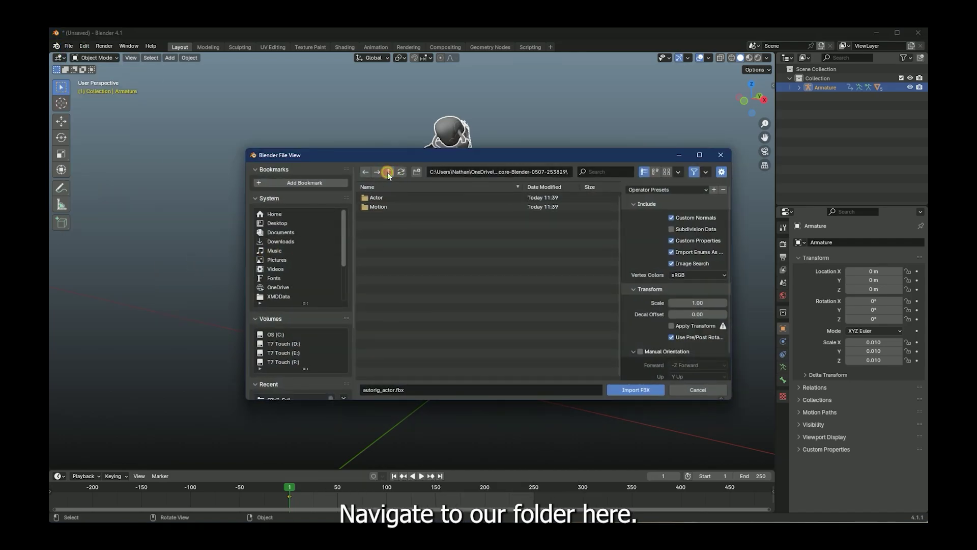
pyautogui.doubleClick(381, 206)
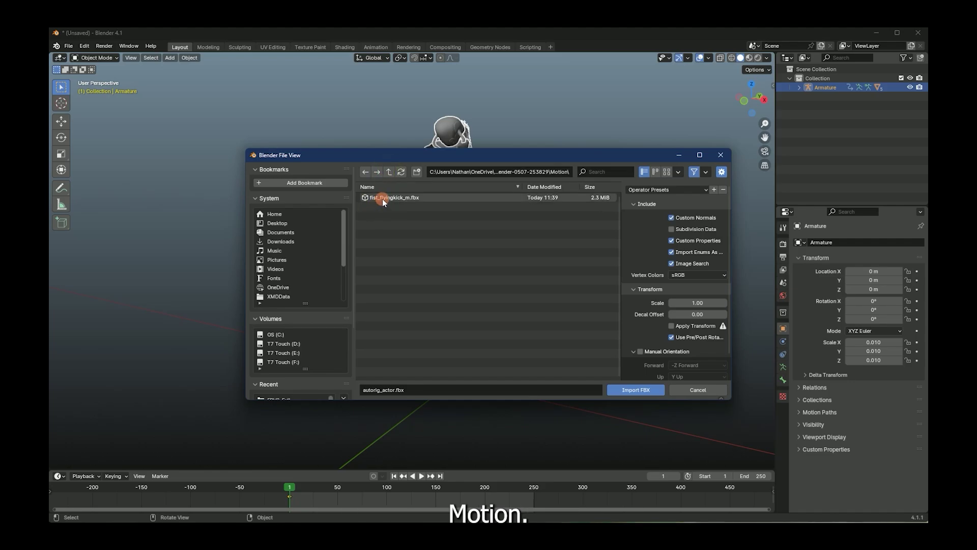
pyautogui.doubleClick(383, 198)
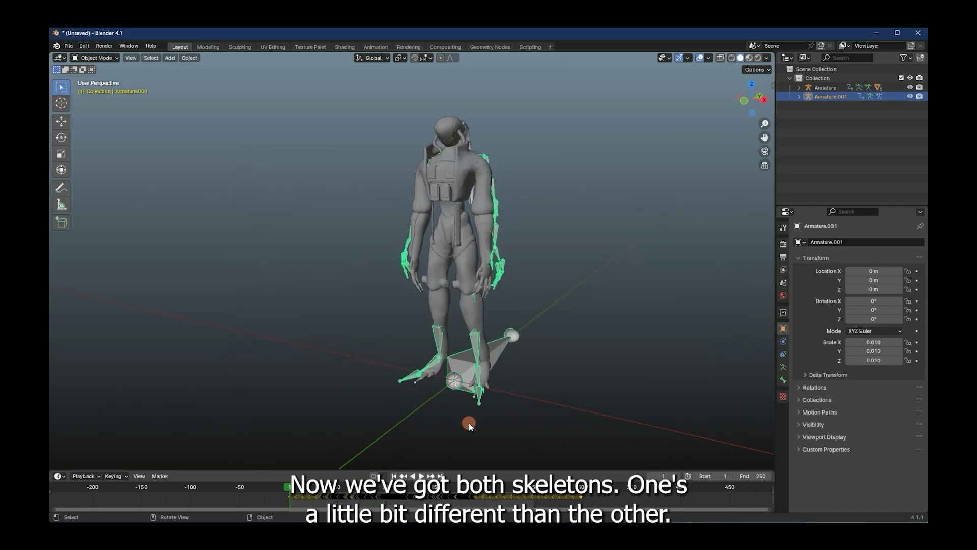
pyautogui.moveTo(286, 482)
pyautogui.mouseDown()
pyautogui.moveTo(404, 478)
pyautogui.moveTo(290, 477)
pyautogui.mouseUp()
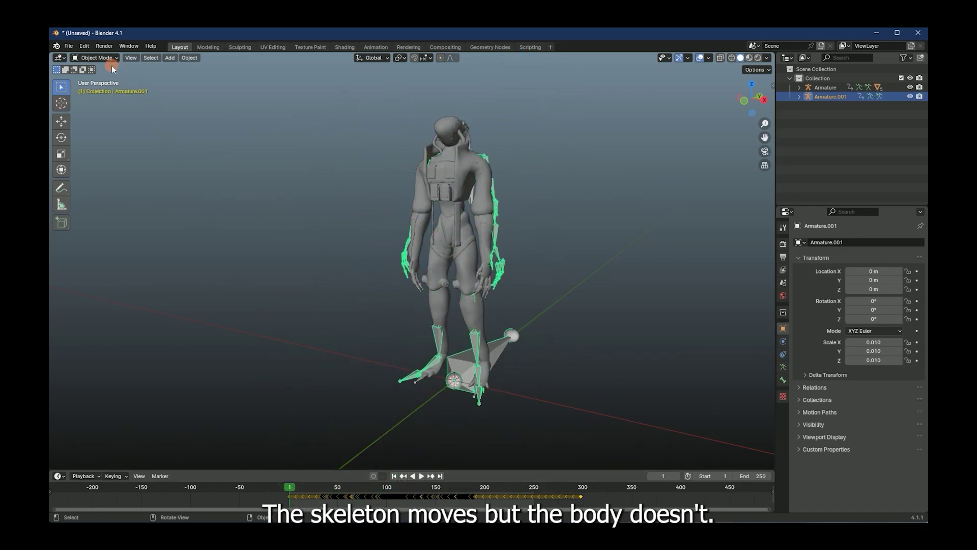
# Step: In the Animation workspace, box-select and copy all of Armature.001's flying-kick keyframes
pyautogui.click(367, 50)
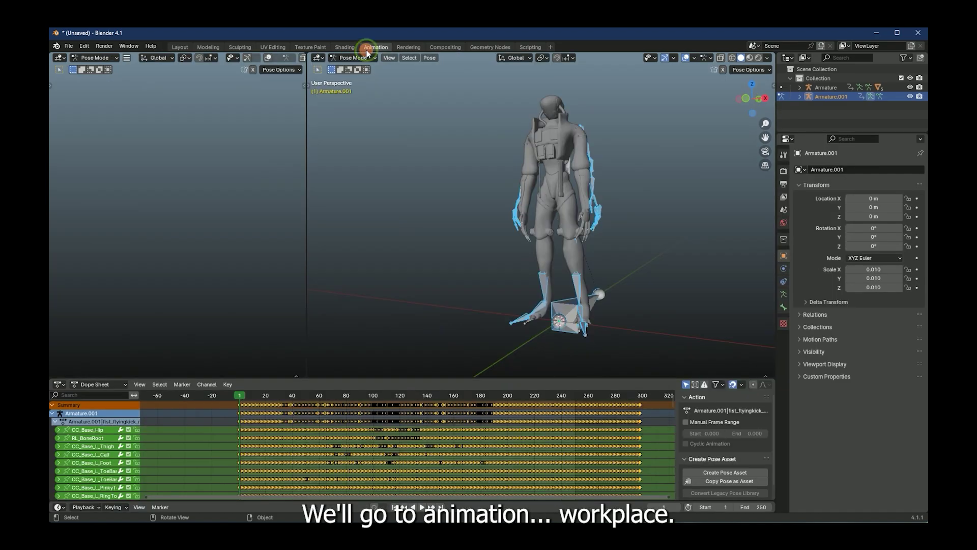
pyautogui.click(659, 413)
pyautogui.moveTo(651, 403); pyautogui.dragTo(227, 499)
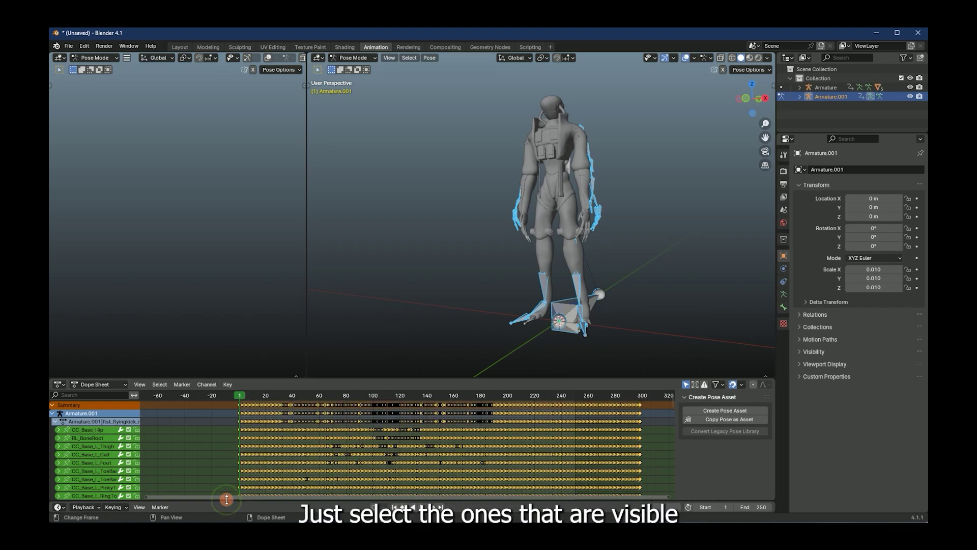
pyautogui.rightClick(334, 453)
pyautogui.click(295, 401)
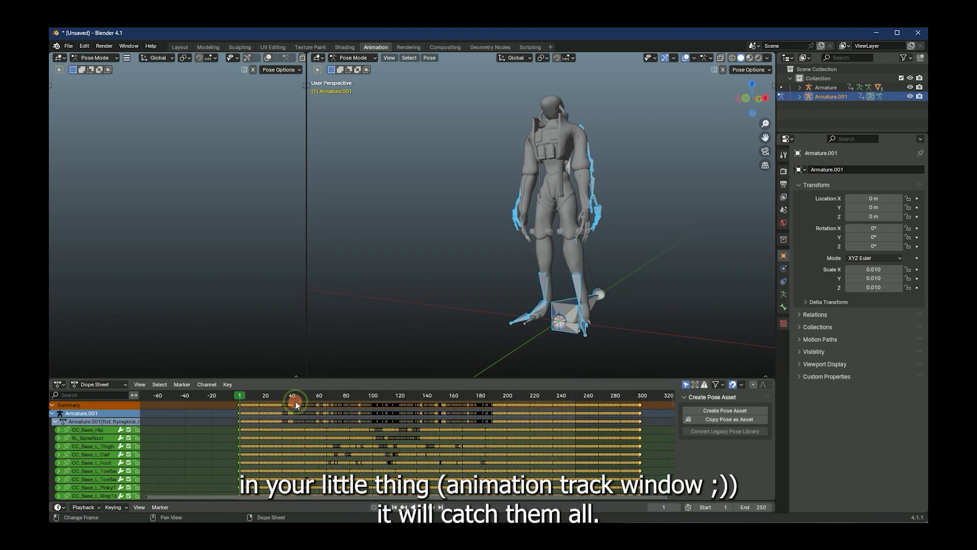
# Step: Switch the armature into Edit Mode and unlock the animation channels
pyautogui.click(834, 90)
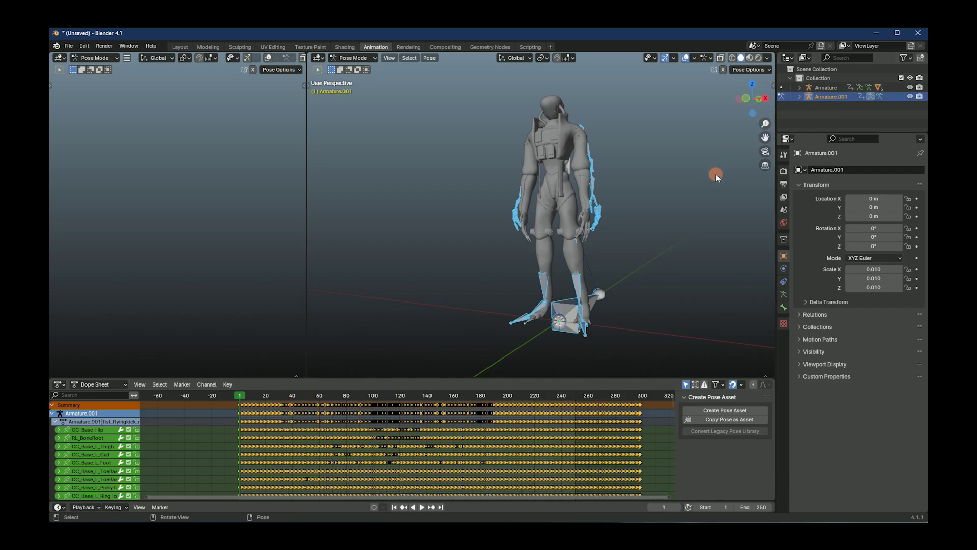
pyautogui.press('Tab')
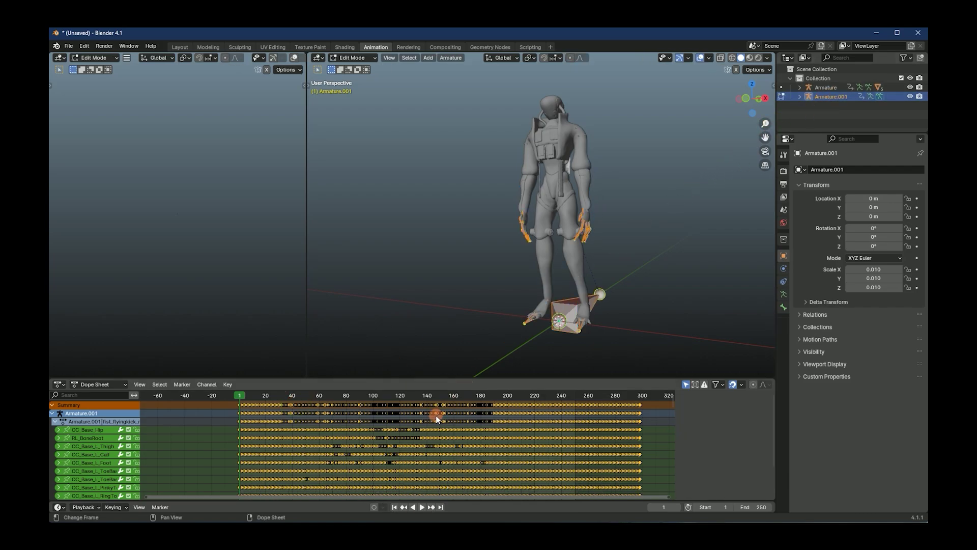
pyautogui.click(269, 408)
pyautogui.press('n')
pyautogui.press('Tab')
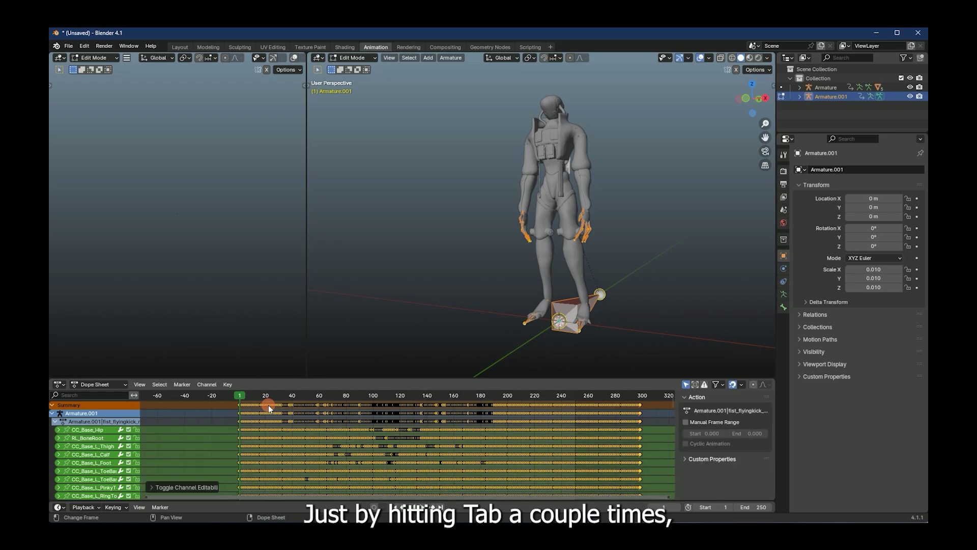
pyautogui.press('Tab')
pyautogui.press('Tab')
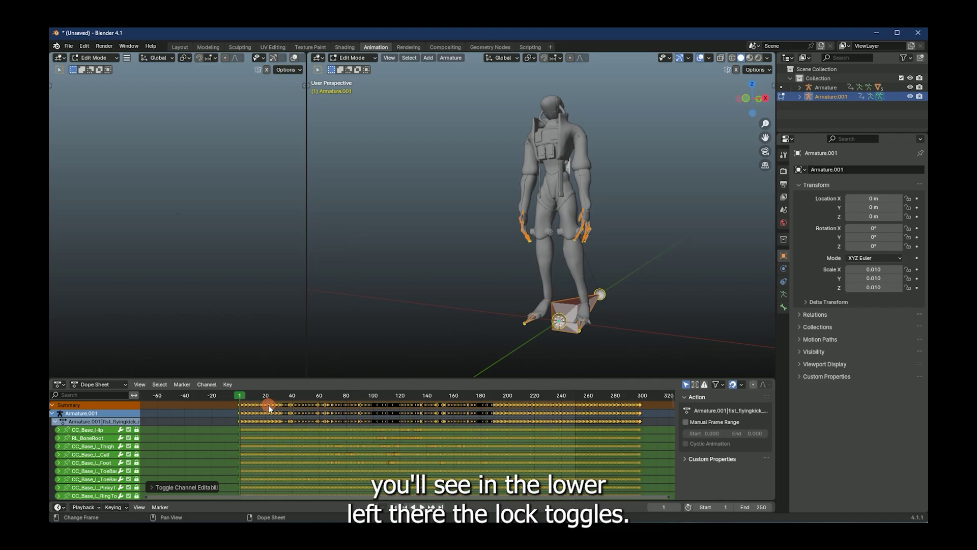
# Step: Select the original Armature in the Outliner to show its one-keyframe Default.004 action
pyautogui.click(825, 104)
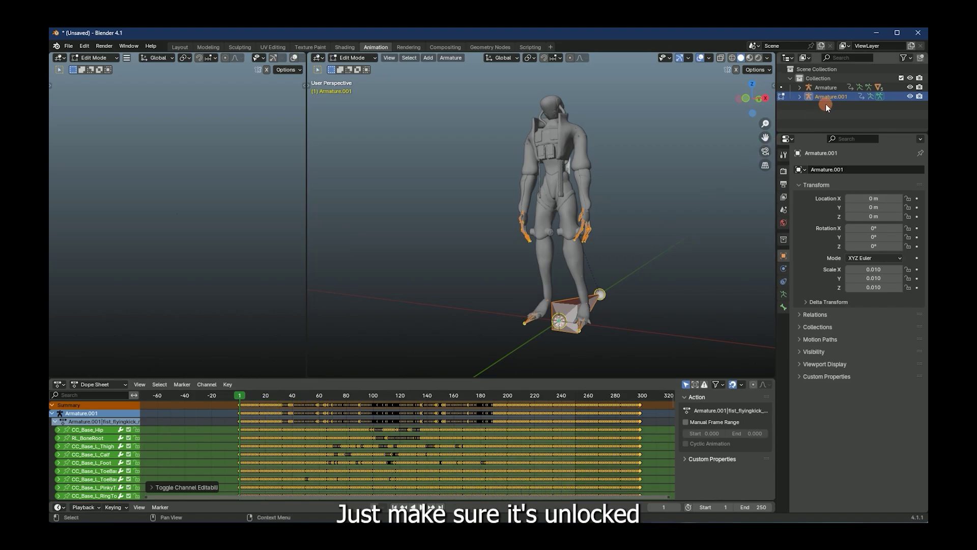
pyautogui.click(827, 85)
pyautogui.click(400, 389)
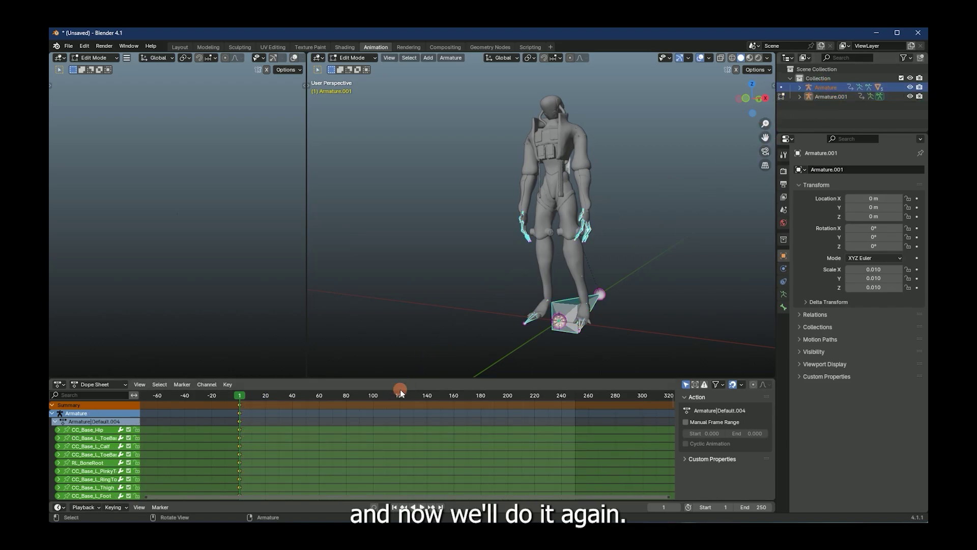
pyautogui.press('Tab')
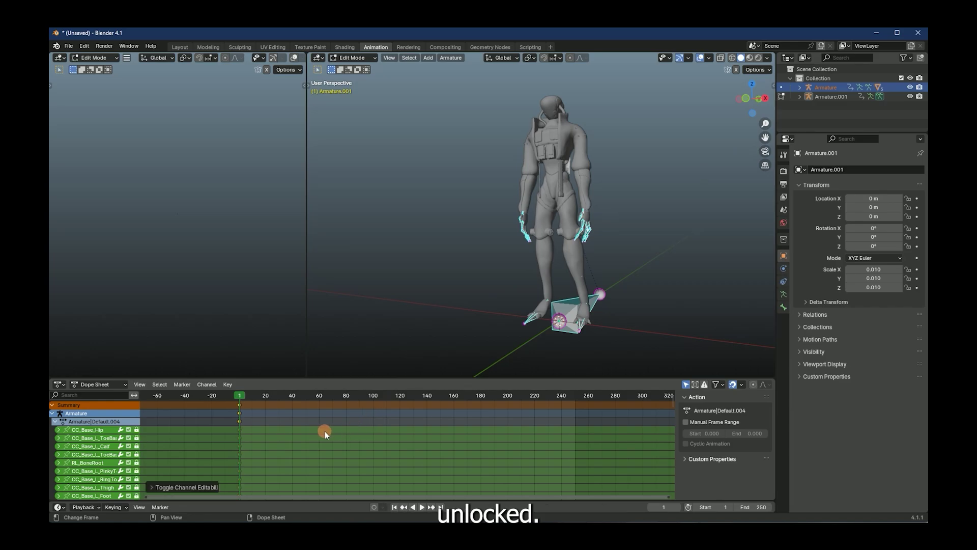
pyautogui.rightClick(288, 423)
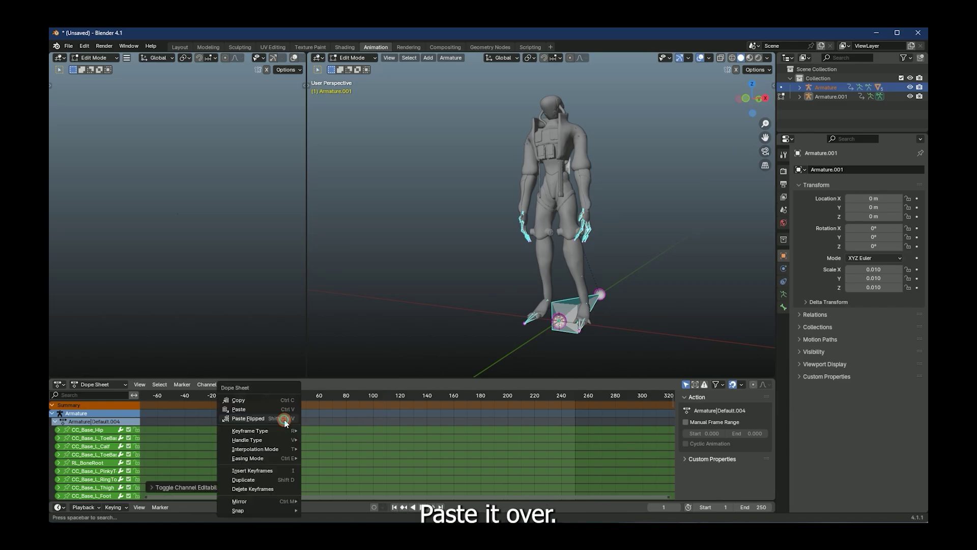
# Step: Paste the copied kick keyframes onto the Armature and scrub between frames 99 and 208
pyautogui.click(259, 410)
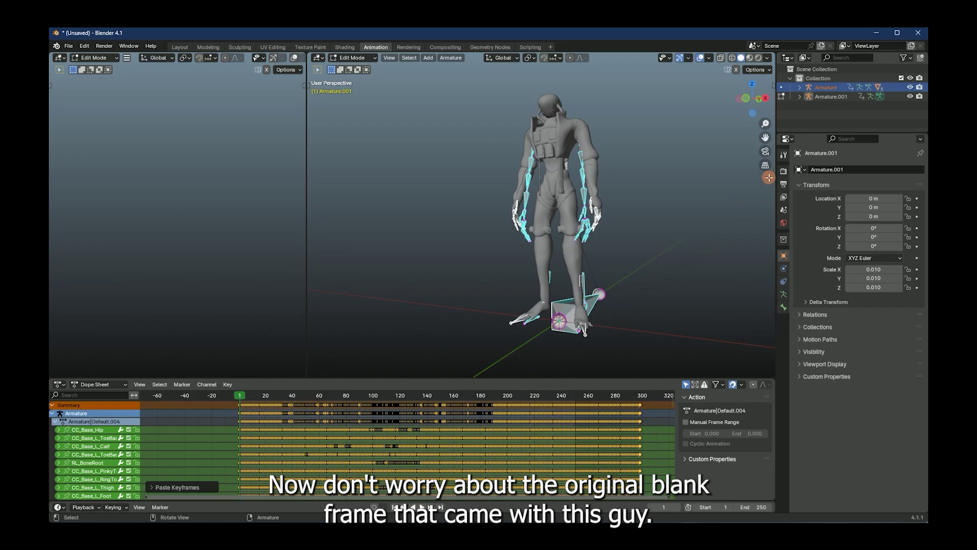
pyautogui.moveTo(243, 396); pyautogui.dragTo(518, 396)
pyautogui.scroll(-3, 541, 213)
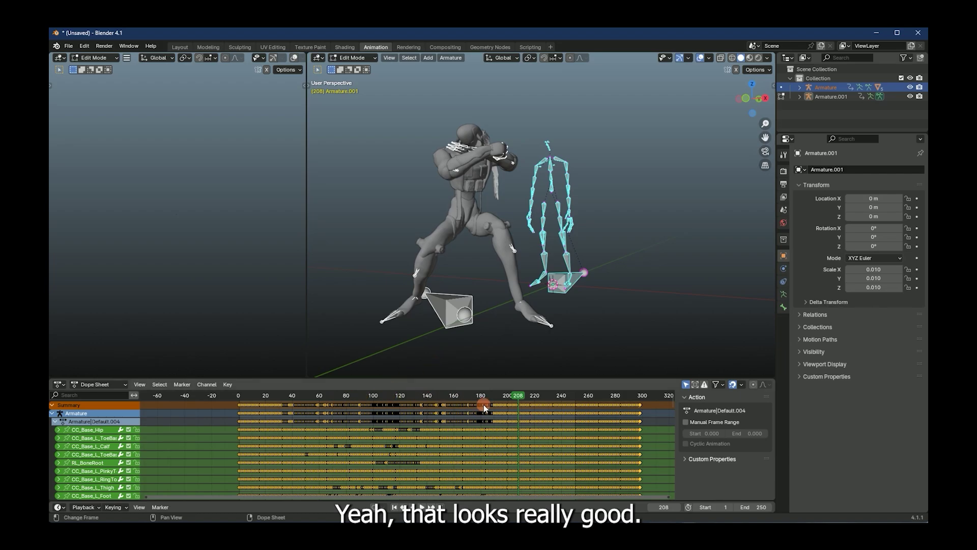
pyautogui.moveTo(513, 397); pyautogui.dragTo(242, 405)
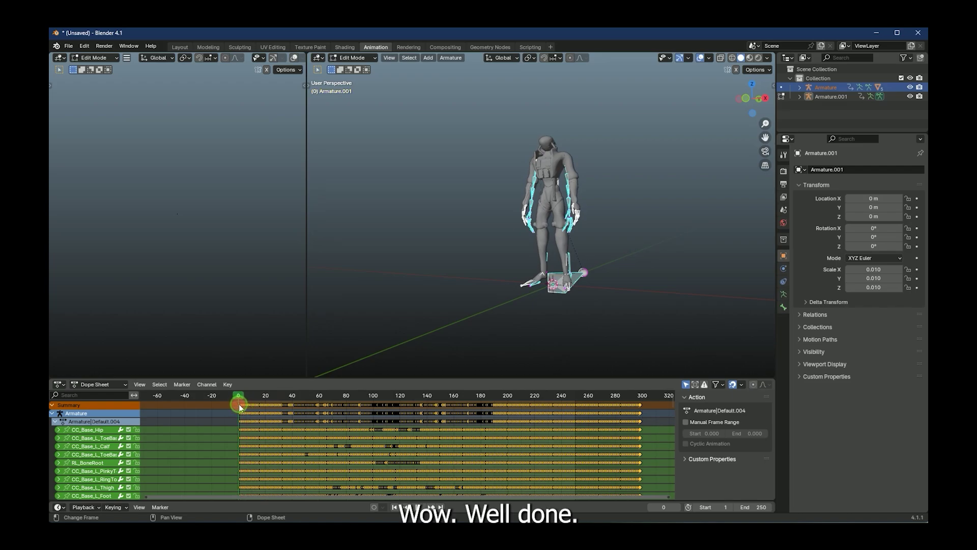
# Step: Play the animation, scrub from frame 56 to 119, then jump back to frame 1
pyautogui.press('space')
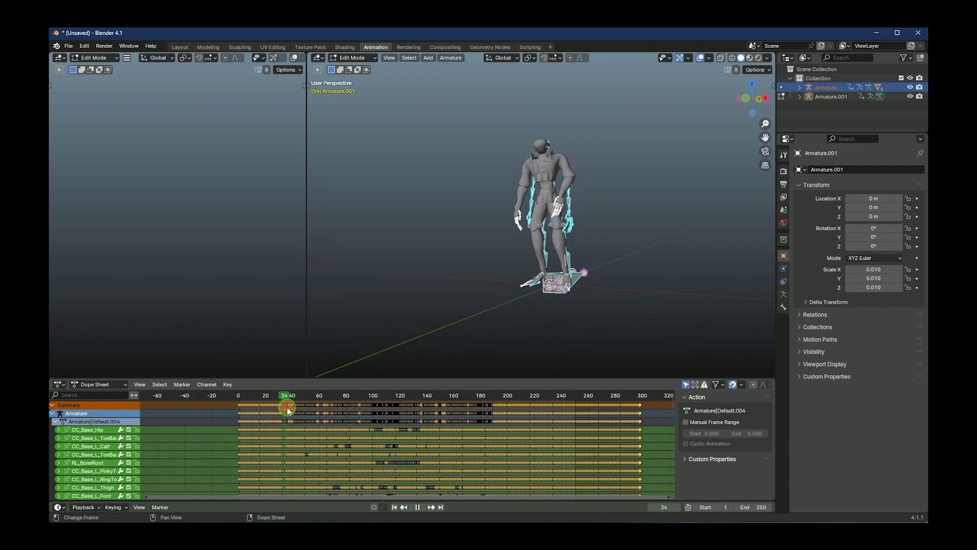
pyautogui.moveTo(316, 409); pyautogui.dragTo(641, 428)
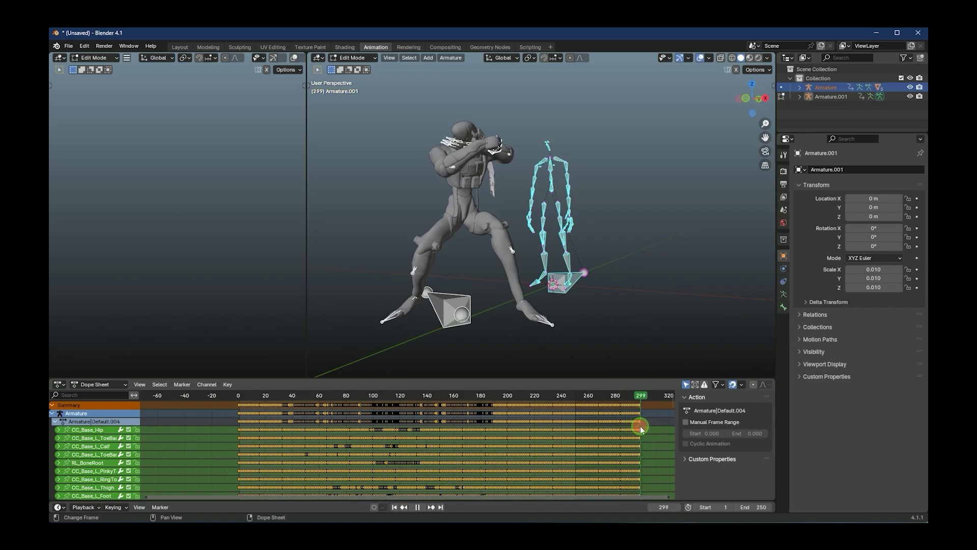
pyautogui.click(395, 507)
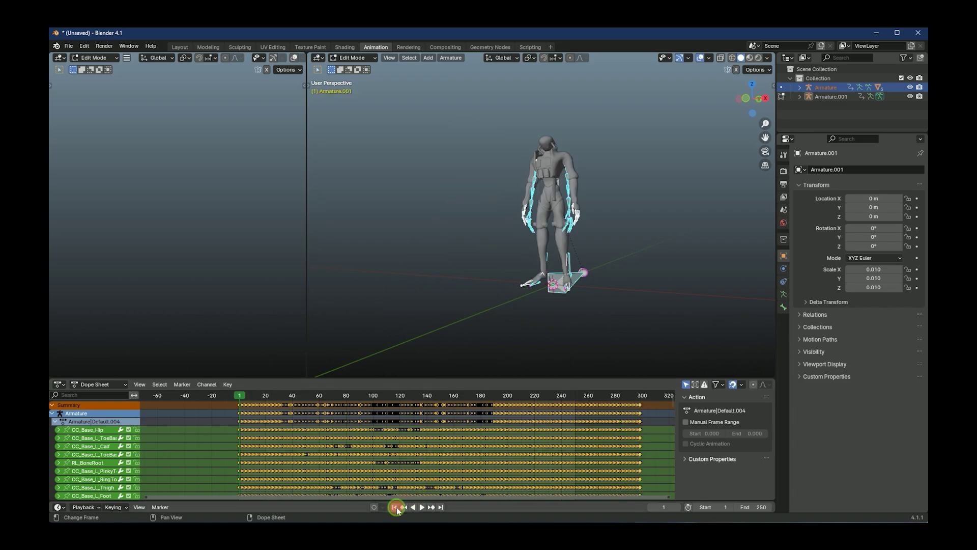
# Step: Delete the Armature.001 skeleton, then select the remaining armature and everything in the scene
pyautogui.click(831, 97)
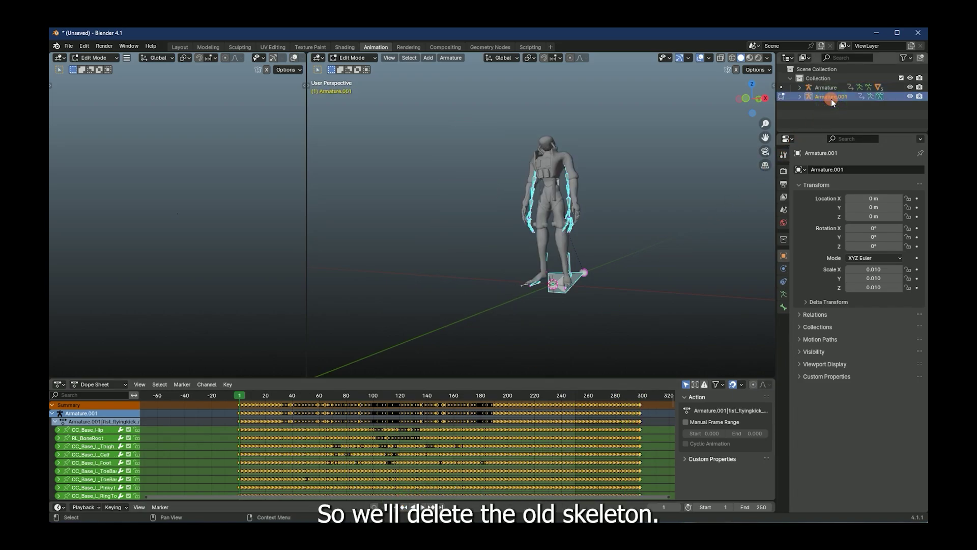
pyautogui.press('Delete')
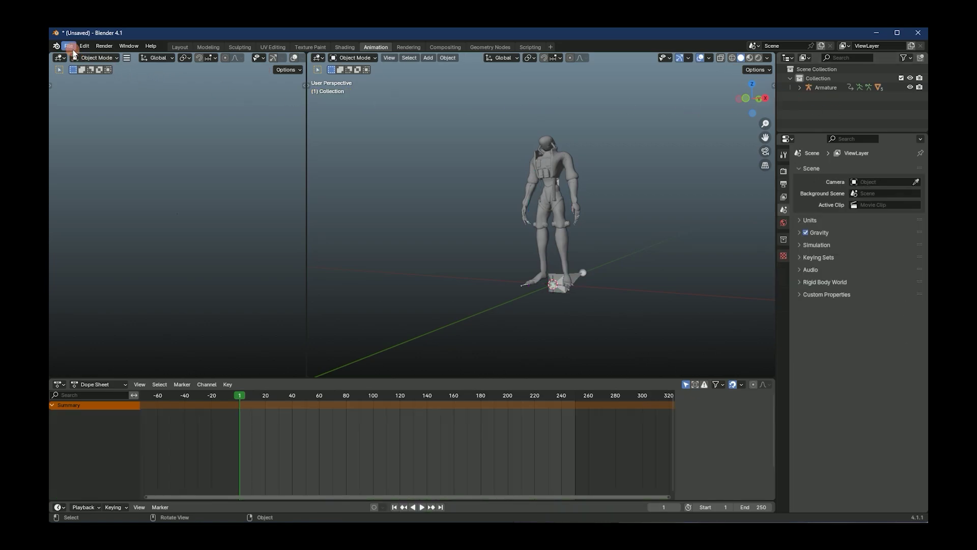
pyautogui.click(558, 283)
pyautogui.press('a')
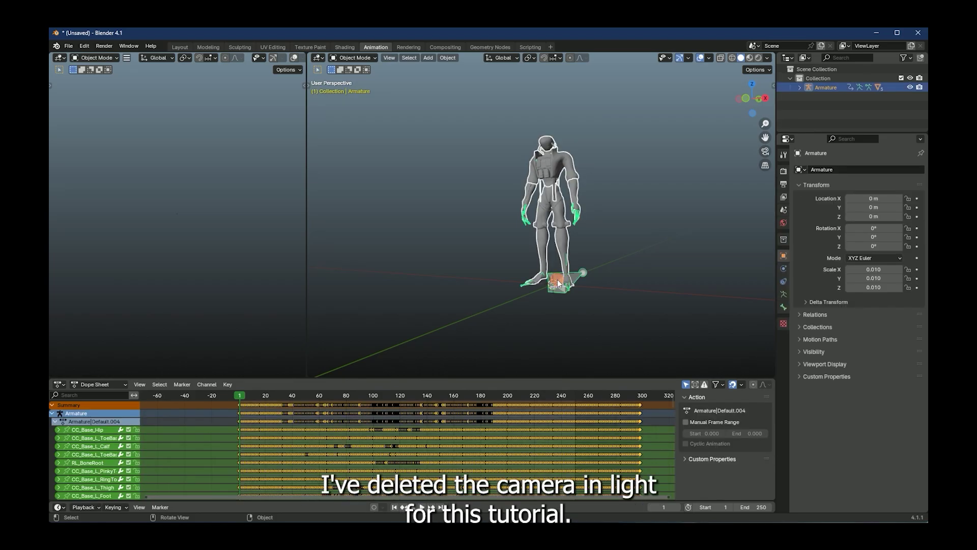
# Step: Export the scene as Future_Proof(m).fbx beside the Actor and Motion folders, then delete extra Marmoset materials
pyautogui.click(68, 45)
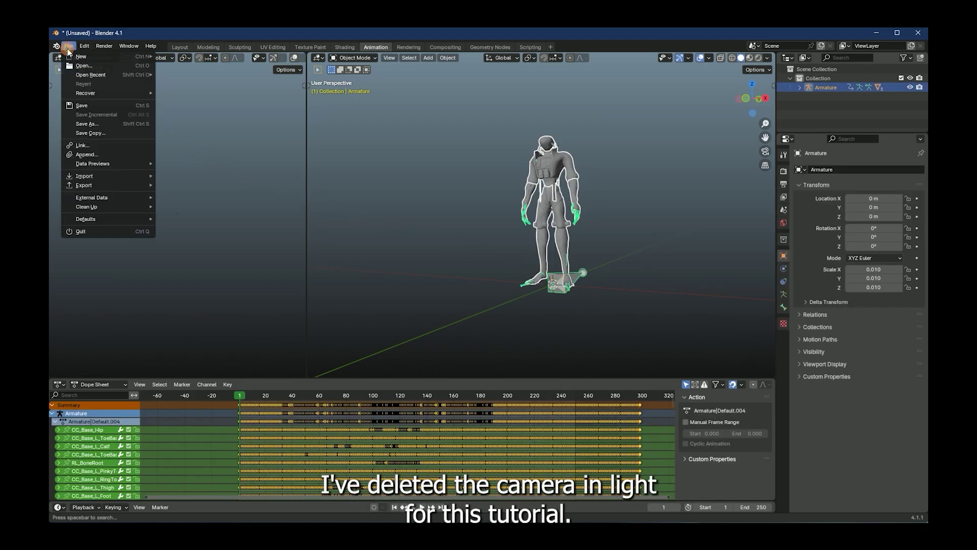
pyautogui.moveTo(89, 186)
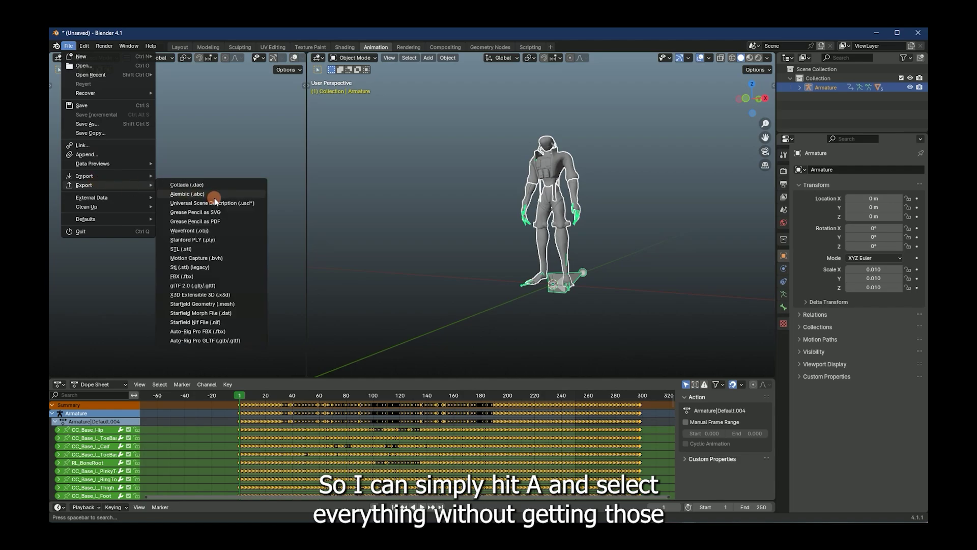
pyautogui.click(207, 278)
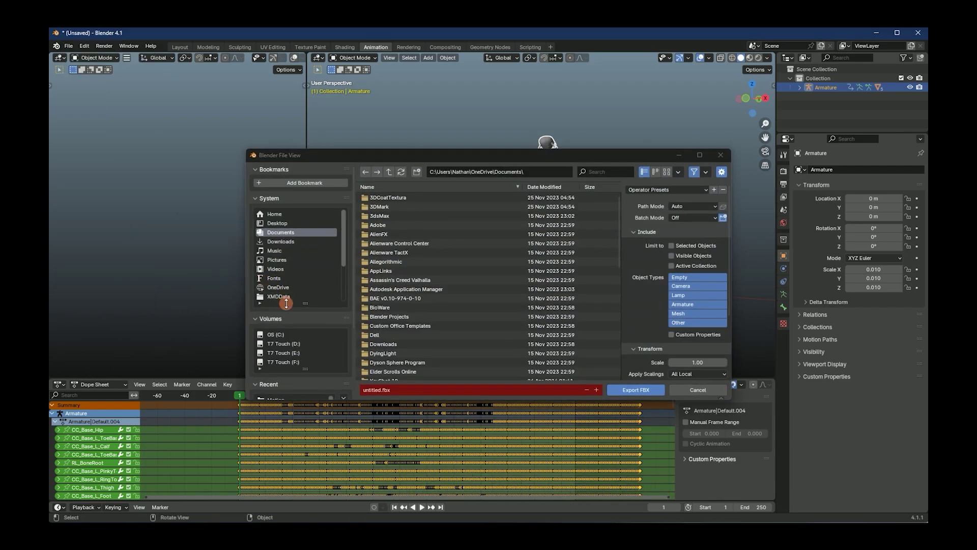
pyautogui.click(290, 380)
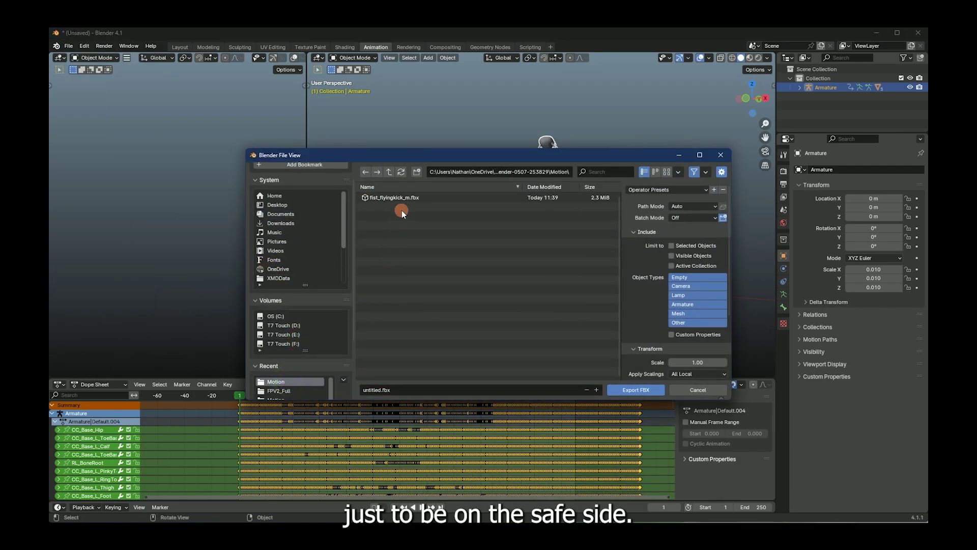
pyautogui.click(389, 172)
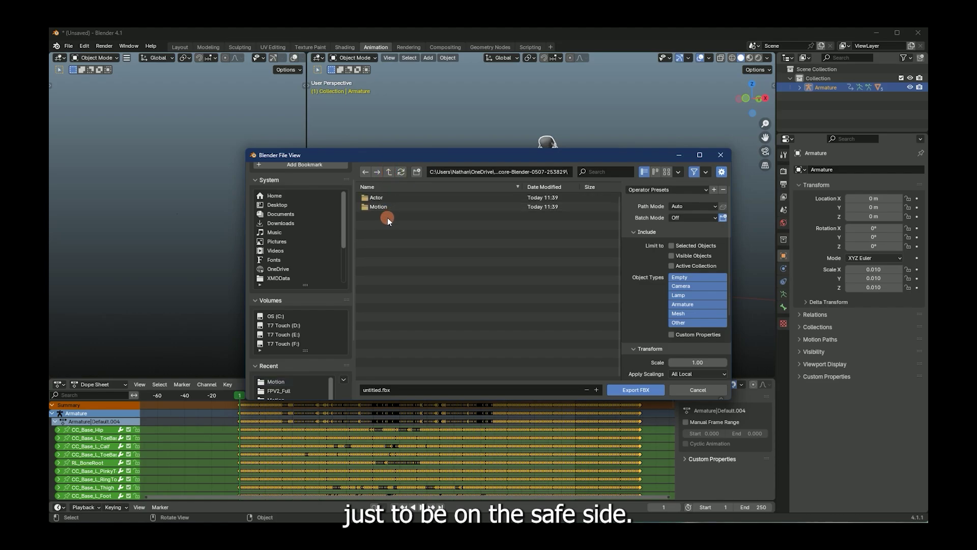
pyautogui.click(380, 194)
pyautogui.click(384, 390)
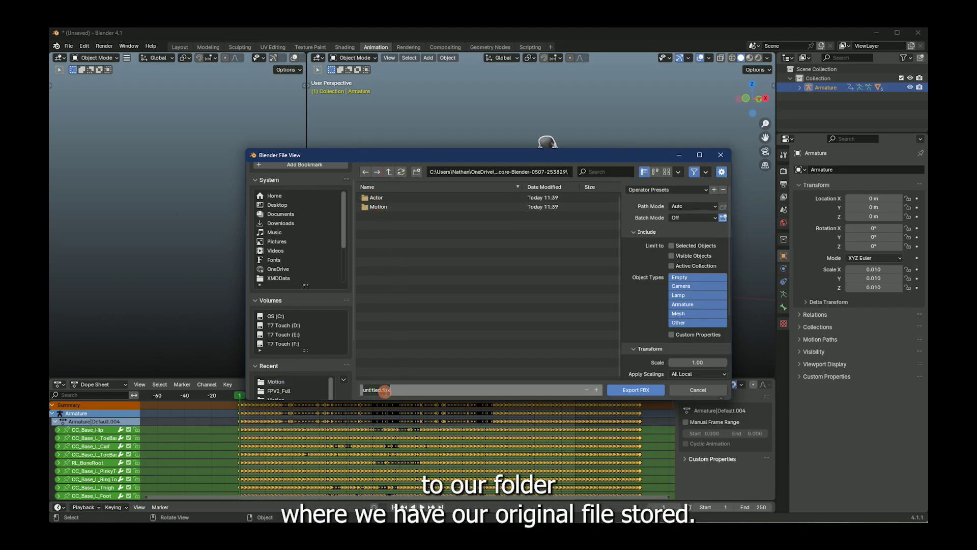
pyautogui.write('Future_Proof')
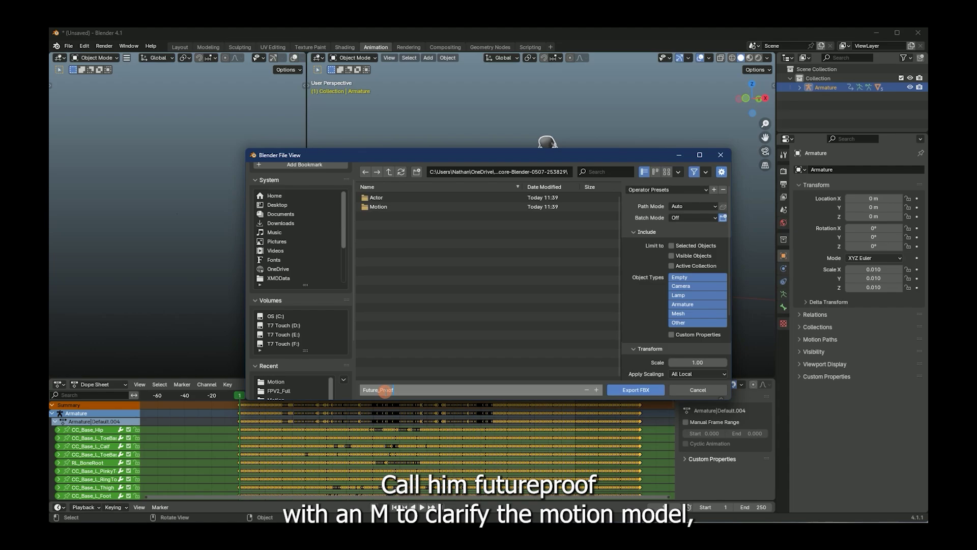
pyautogui.write('(')
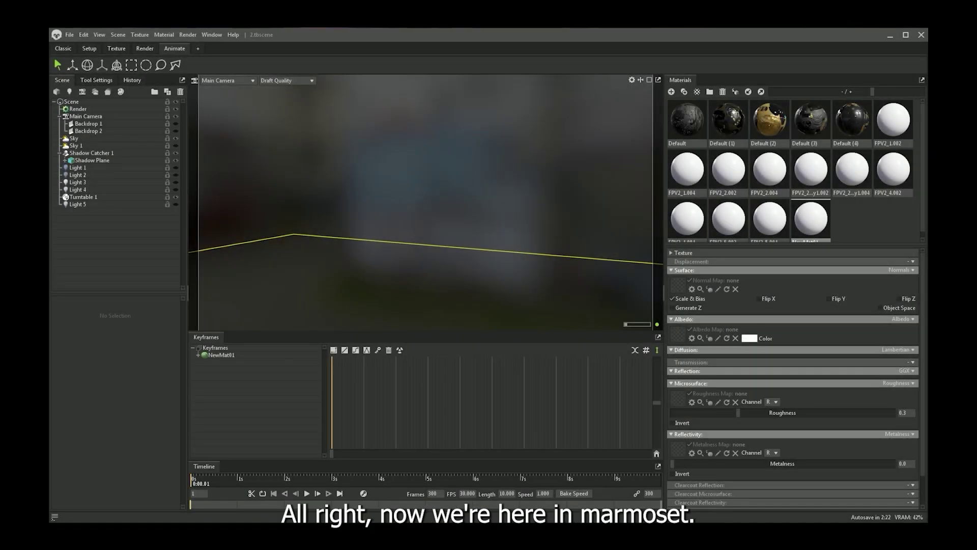
pyautogui.press('Delete')
pyautogui.press('Delete')
pyautogui.press('Delete')
pyautogui.press('Delete')
pyautogui.press('Delete')
pyautogui.press('Delete')
pyautogui.press('Delete')
pyautogui.press('Delete')
pyautogui.press('Delete')
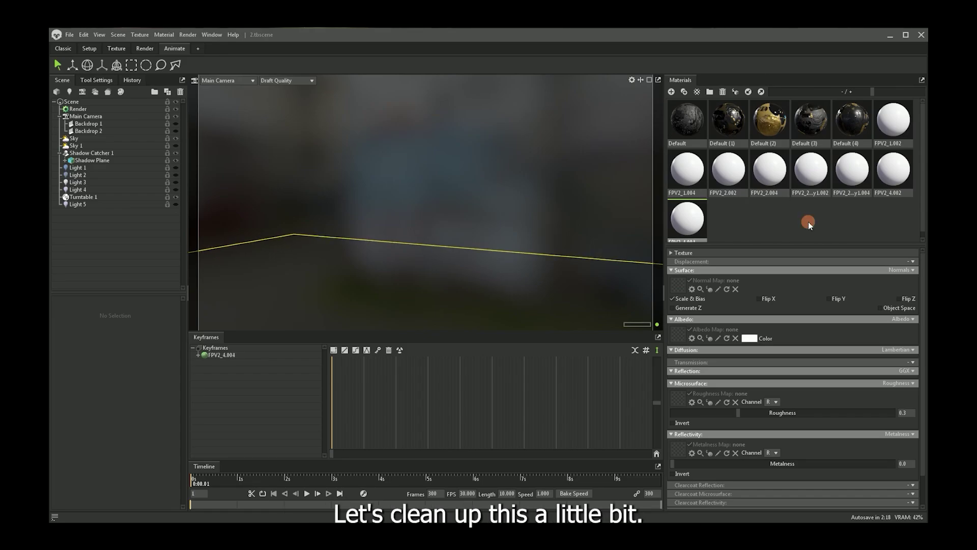
# Step: Remove the leftover duplicate materials and import Future_Proof(m).fbx into the Marmoset scene
pyautogui.press('Delete')
pyautogui.press('Delete')
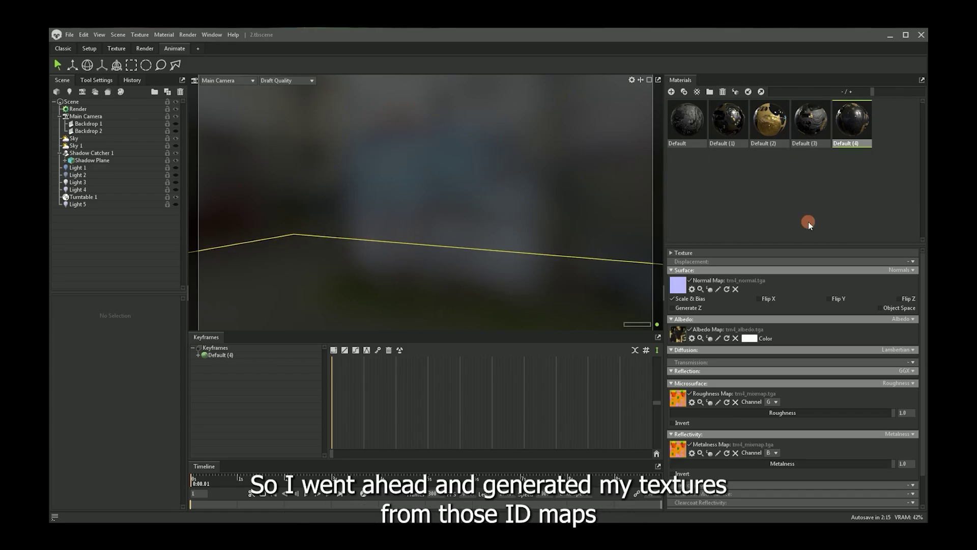
pyautogui.rightClick(117, 230)
pyautogui.click(131, 239)
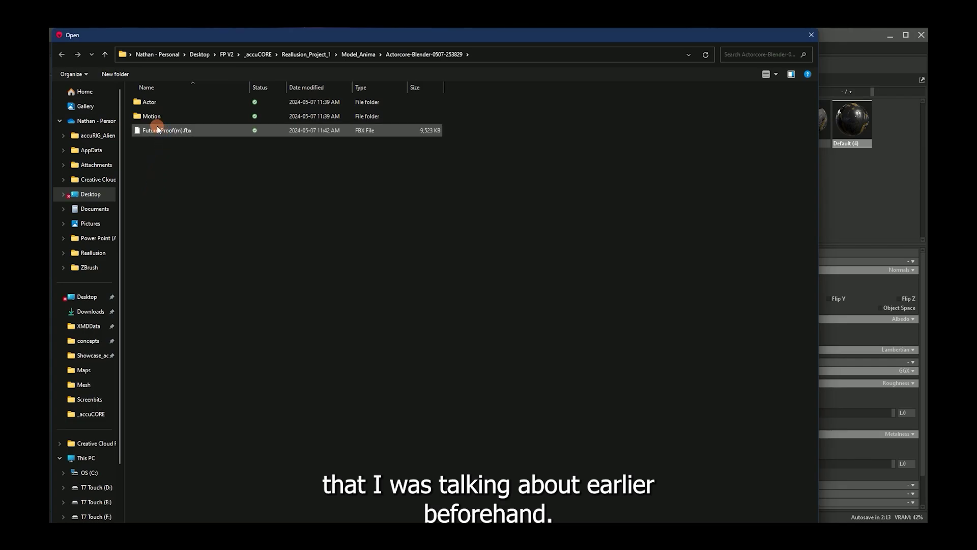
pyautogui.doubleClick(154, 130)
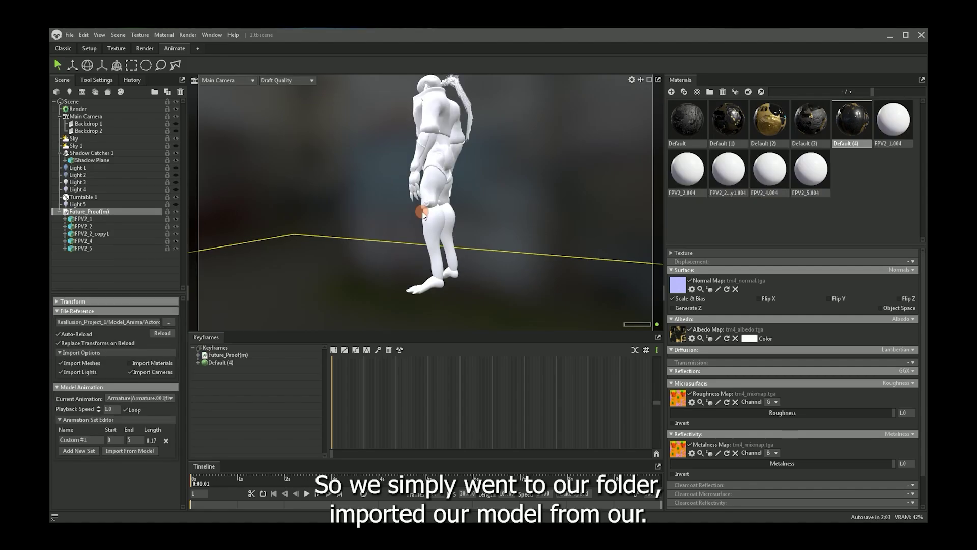
pyautogui.click(63, 48)
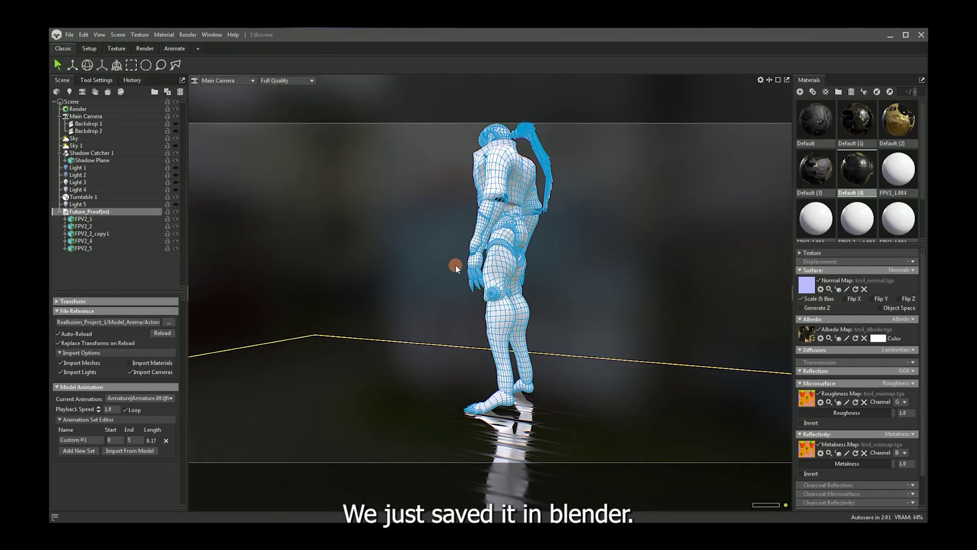
pyautogui.moveTo(542, 267); pyautogui.dragTo(670, 270)
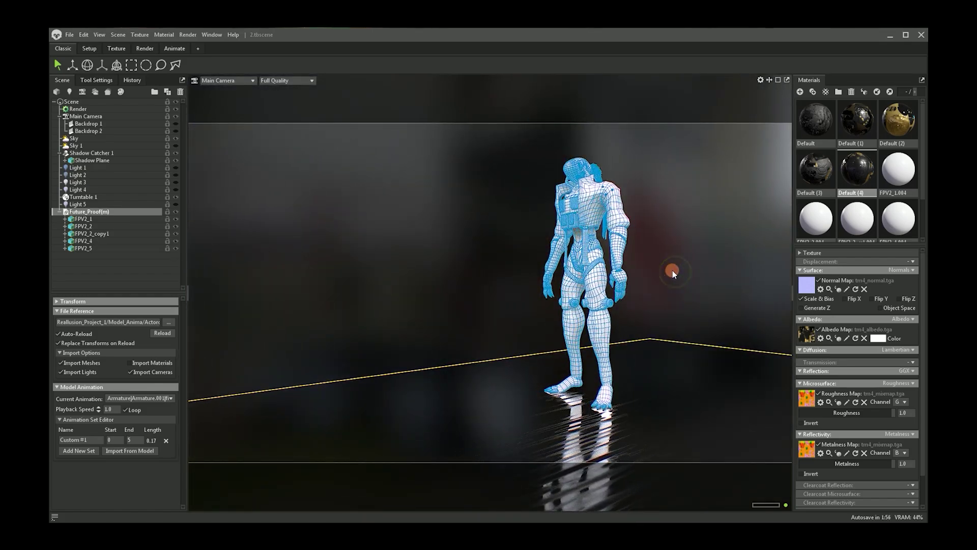
# Step: In the Animate tab, scrub to about 0:03.13 and frame the mid-punch robot from the front
pyautogui.click(173, 49)
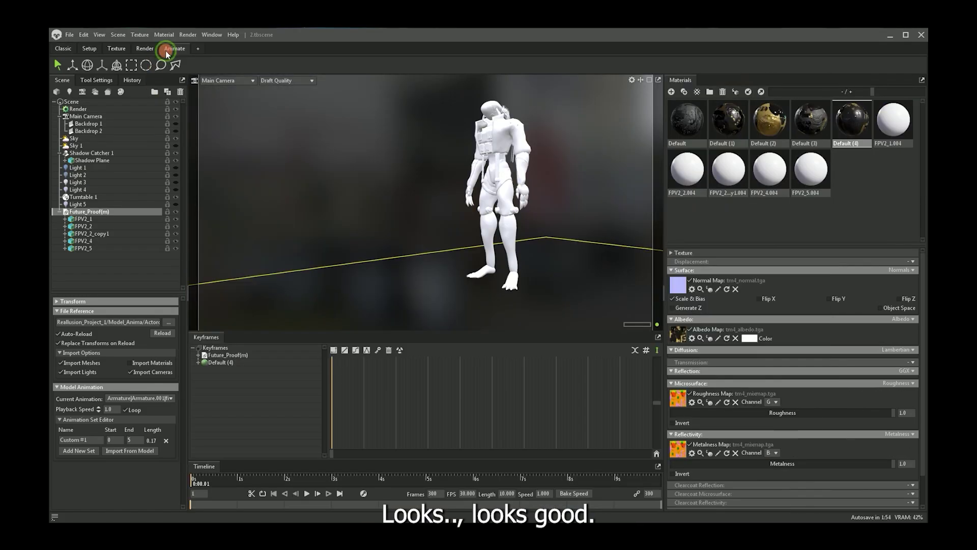
pyautogui.moveTo(333, 455); pyautogui.dragTo(410, 450)
pyautogui.moveTo(434, 302)
pyautogui.mouseDown(button='right')
pyautogui.moveTo(433, 284)
pyautogui.moveTo(445, 290)
pyautogui.moveTo(435, 305)
pyautogui.mouseUp(button='right')
pyautogui.moveTo(410, 450); pyautogui.dragTo(440, 450)
pyautogui.moveTo(438, 275); pyautogui.dragTo(541, 273)
pyautogui.moveTo(536, 271); pyautogui.dragTo(528, 274, button='right')
pyautogui.moveTo(527, 273); pyautogui.dragTo(500, 255)
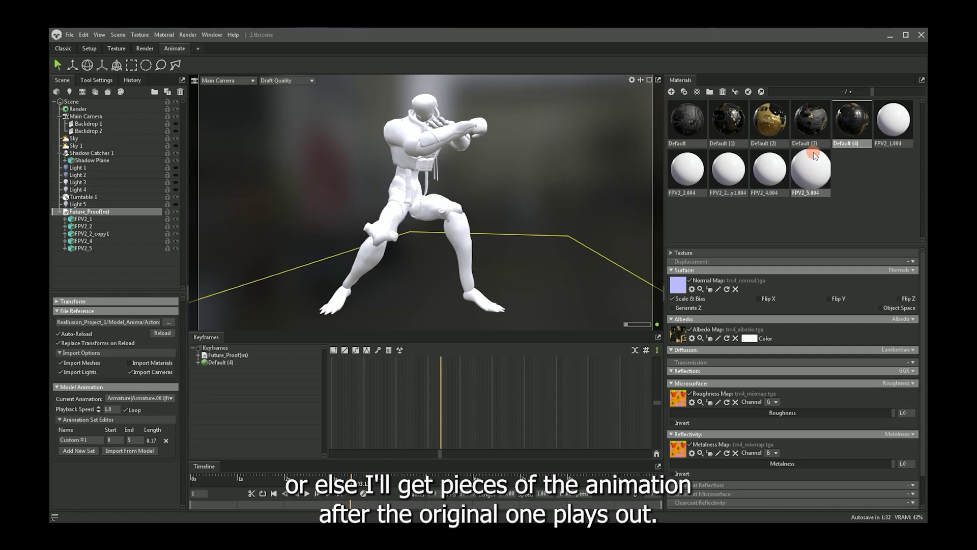
pyautogui.click(695, 124)
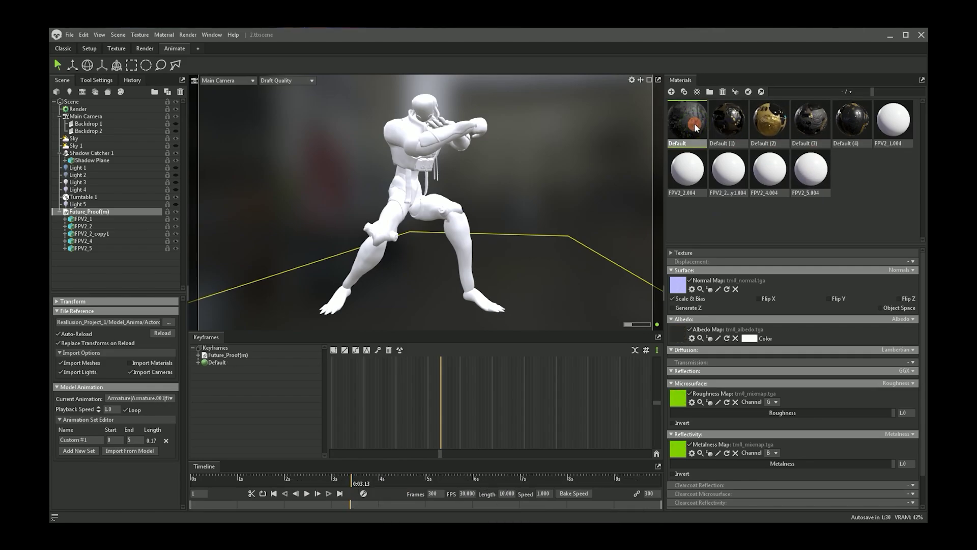
# Step: Drag materials Default (1) through (4) onto the robot's parts, then scrub the animation timeline
pyautogui.click(118, 218)
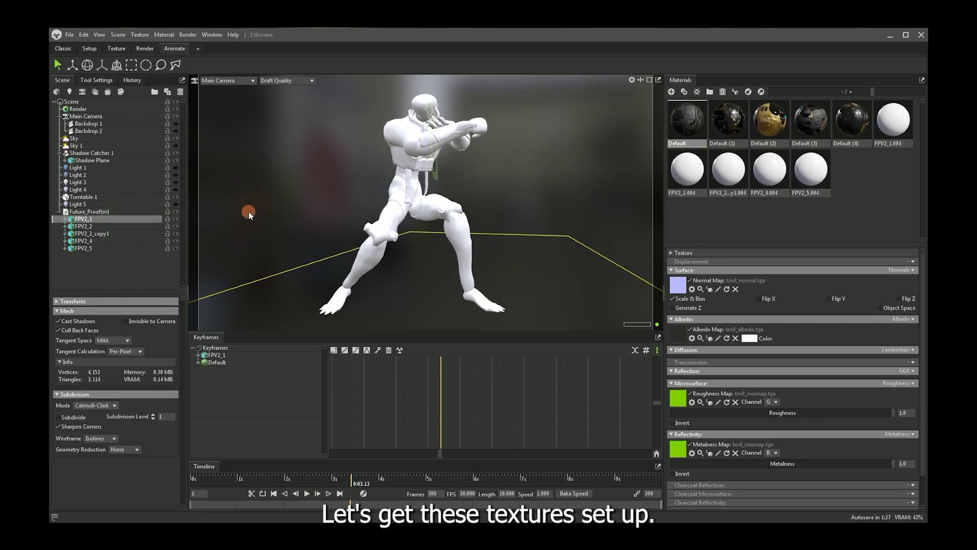
pyautogui.moveTo(770, 122); pyautogui.dragTo(426, 107)
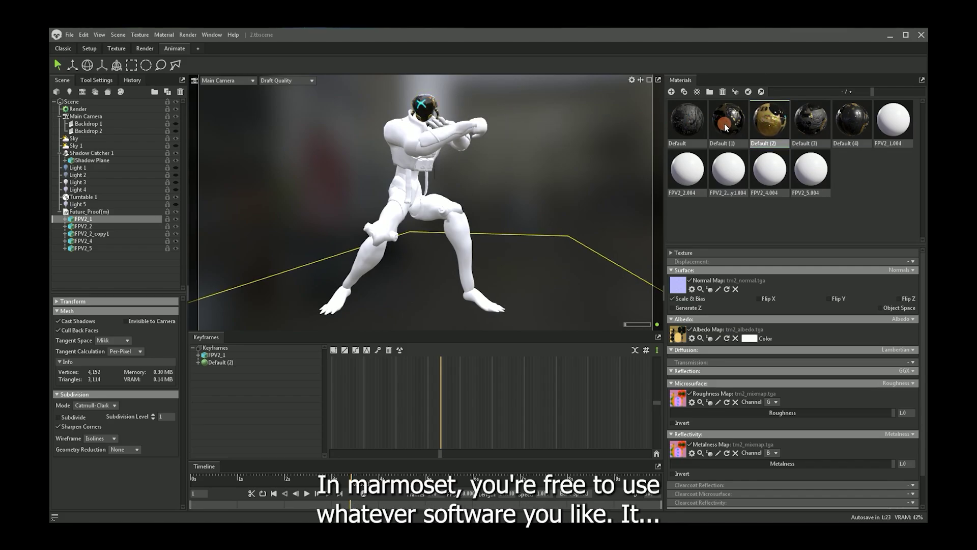
pyautogui.moveTo(726, 127); pyautogui.dragTo(461, 240)
pyautogui.moveTo(809, 121); pyautogui.dragTo(402, 138)
pyautogui.moveTo(845, 125); pyautogui.dragTo(445, 142)
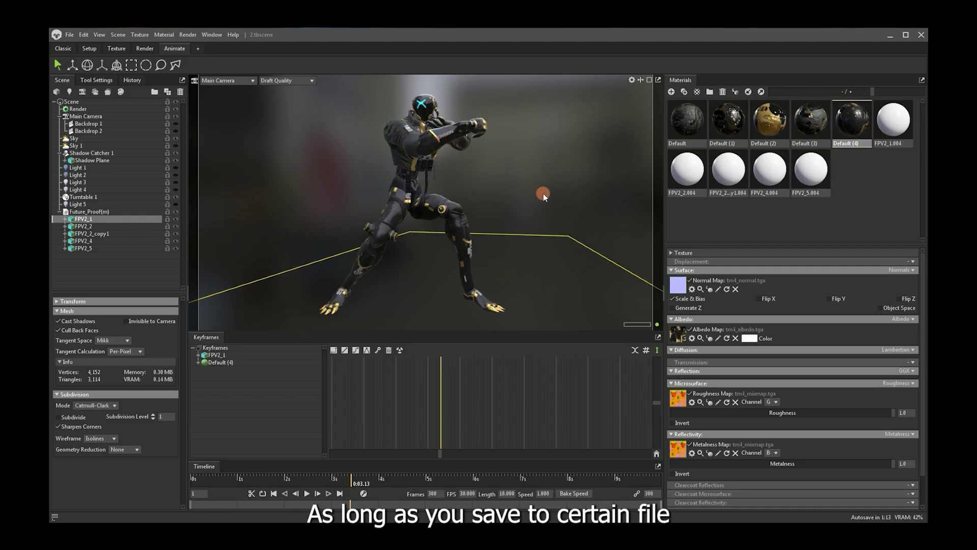
pyautogui.moveTo(437, 452); pyautogui.dragTo(488, 453)
# Step: Trim the animation to 4 seconds (128 frames) without compressing the keyframe times
pyautogui.click(493, 491)
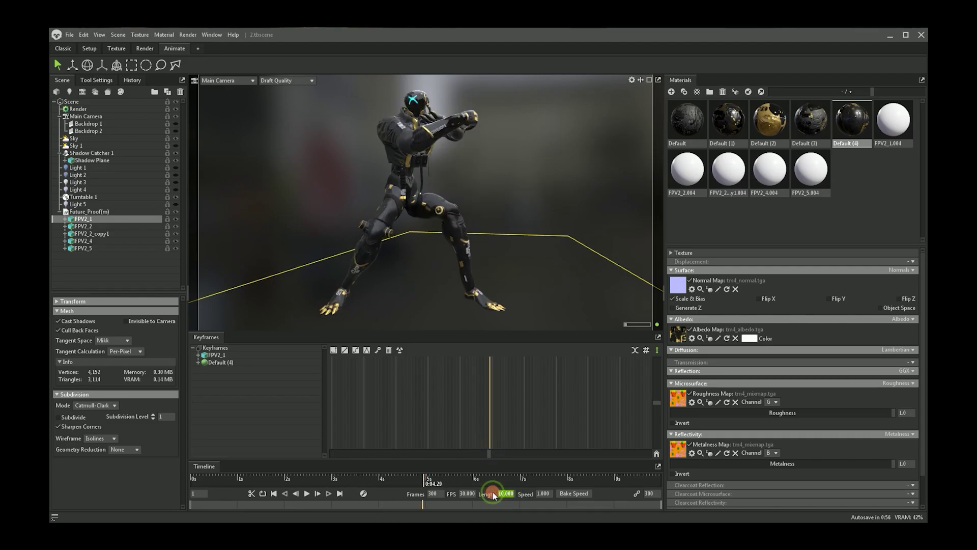
pyautogui.write('4.29')
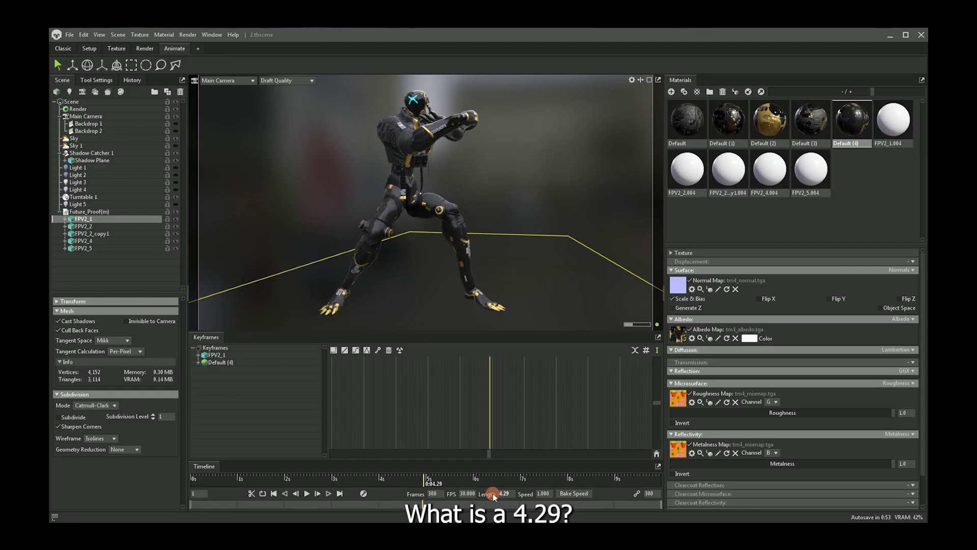
pyautogui.press('Return')
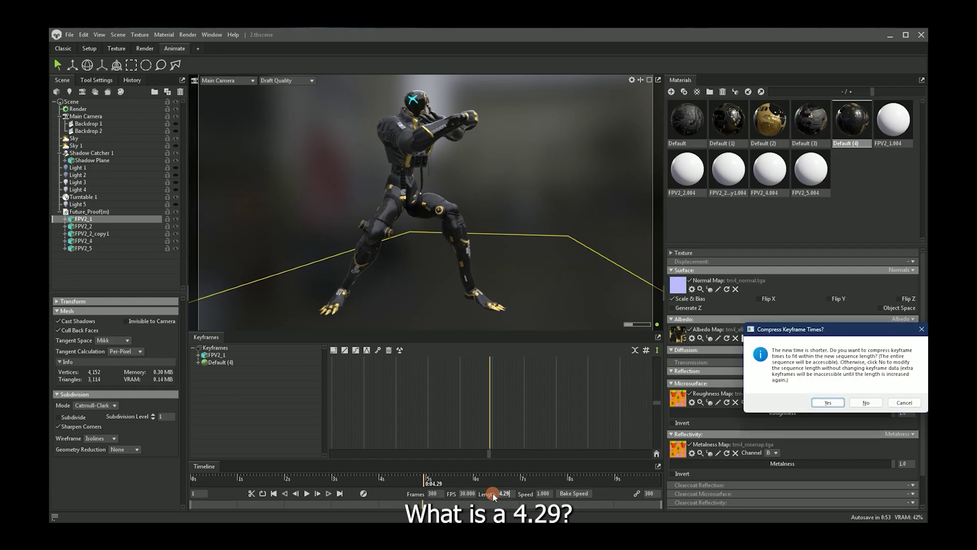
pyautogui.click(865, 402)
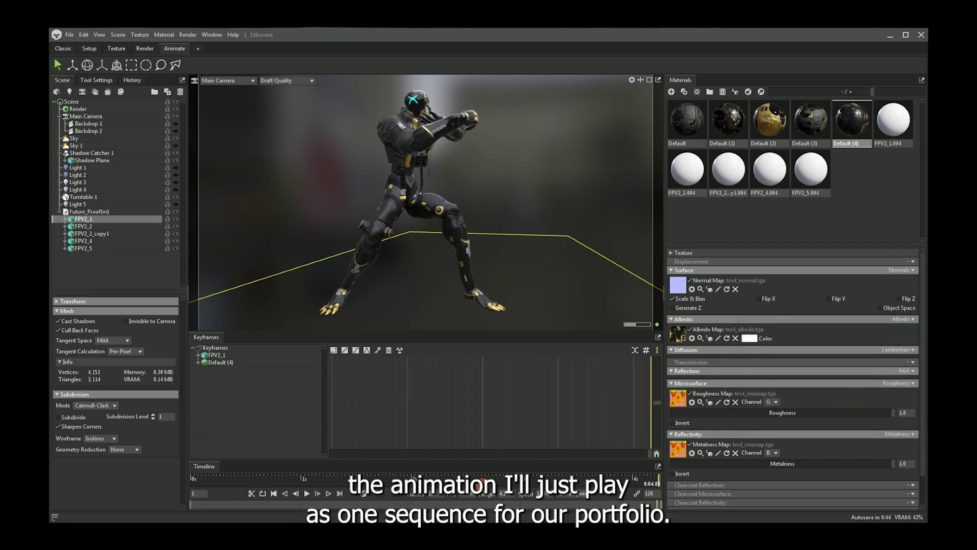
# Step: Play the trimmed animation with looping on, then pause, rewind to the first frame, and return to Classic
pyautogui.click(274, 494)
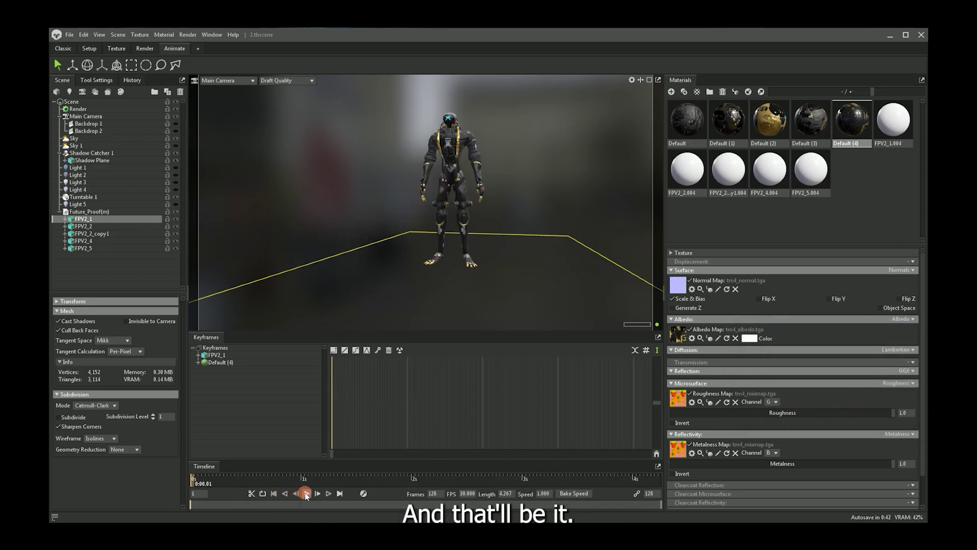
pyautogui.click(304, 493)
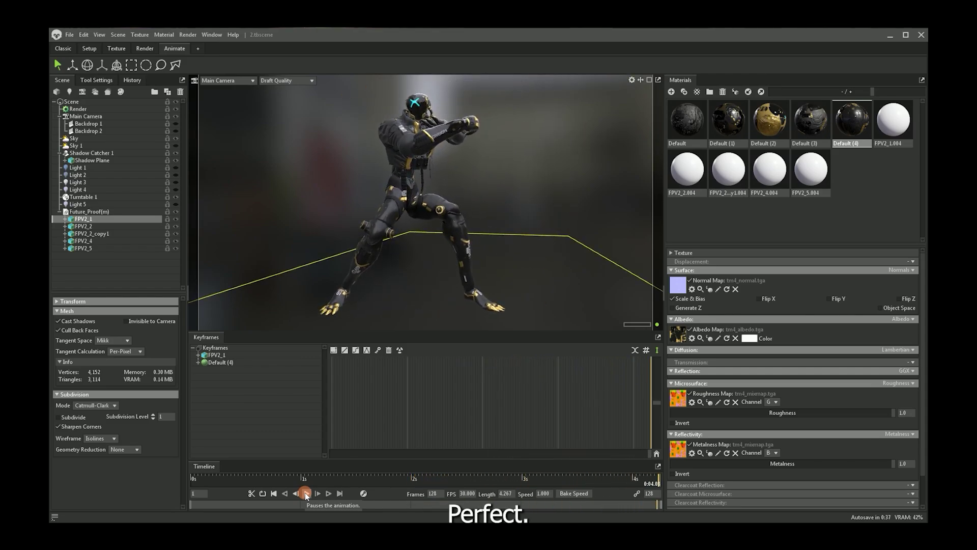
pyautogui.click(263, 494)
pyautogui.click(303, 494)
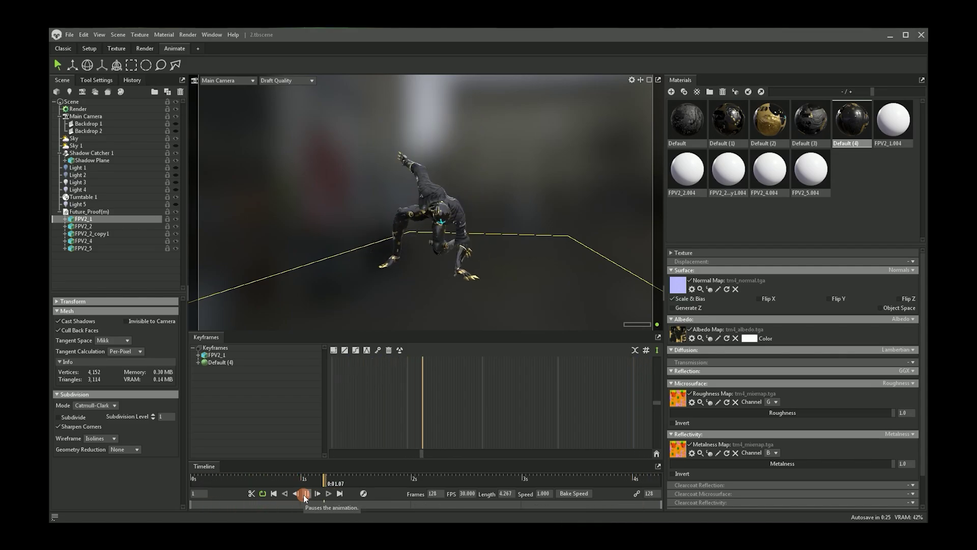
pyautogui.click(305, 494)
pyautogui.click(273, 497)
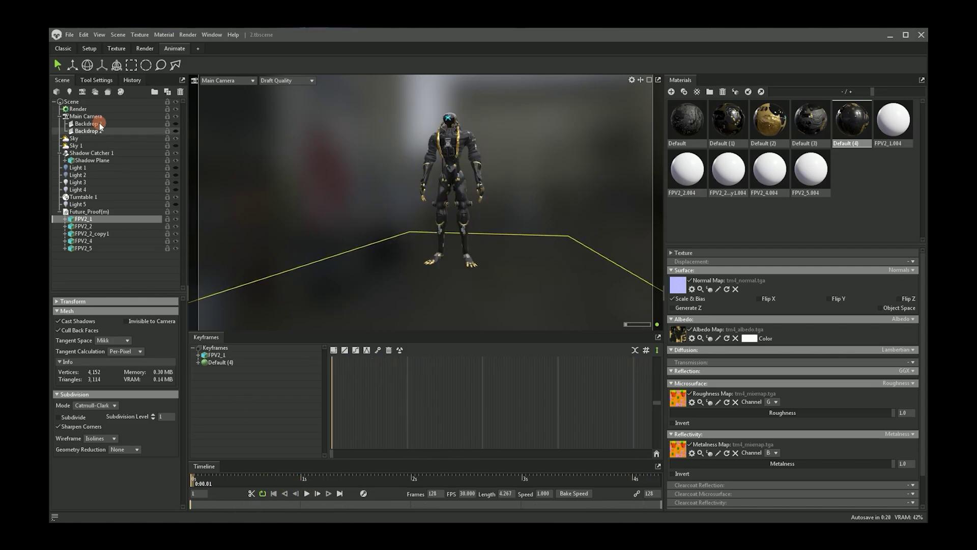
pyautogui.click(62, 50)
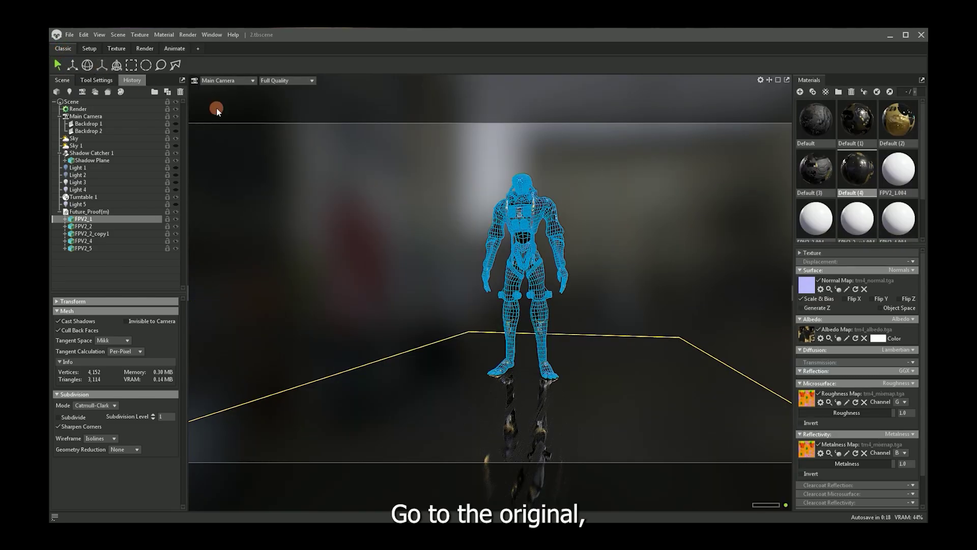
# Step: Turn off the wireframe overlay in the viewport display settings
pyautogui.click(759, 79)
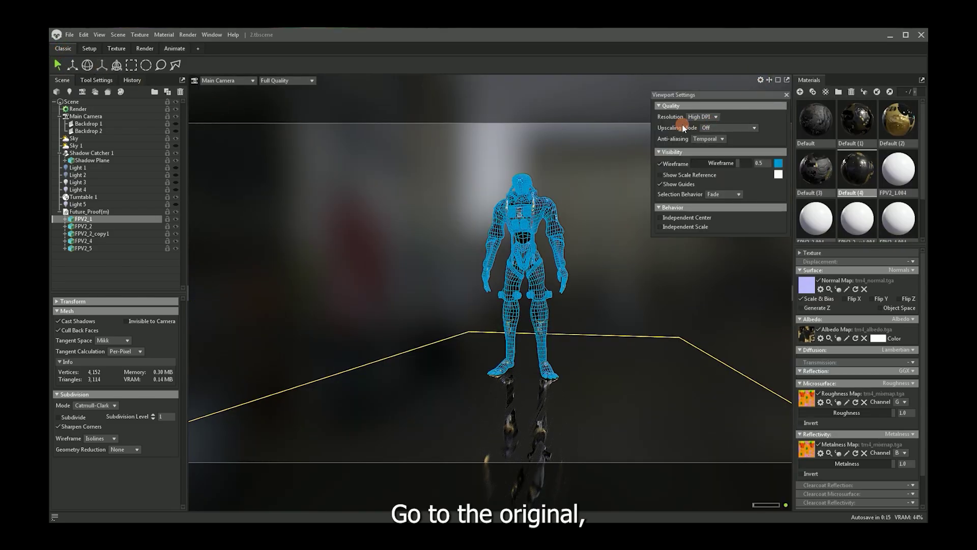
pyautogui.click(659, 164)
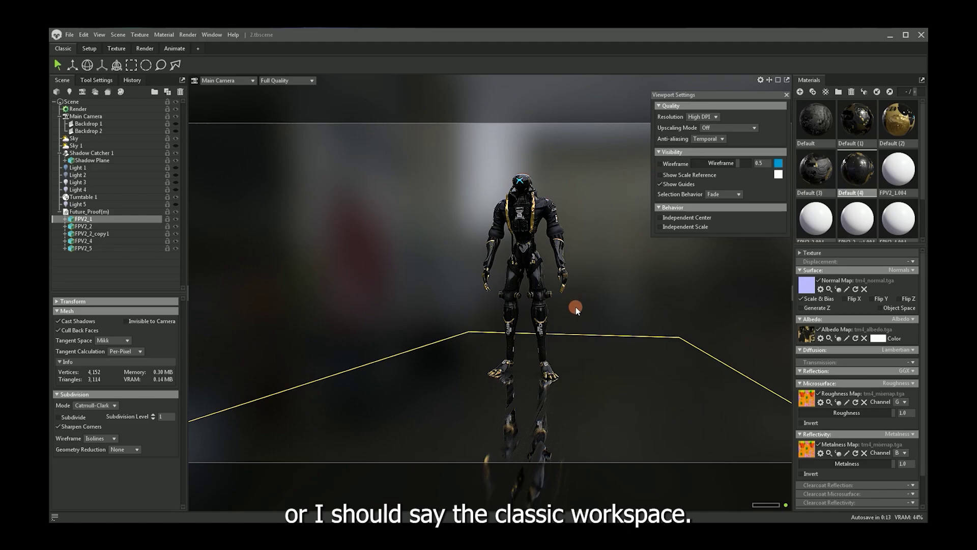
pyautogui.click(754, 83)
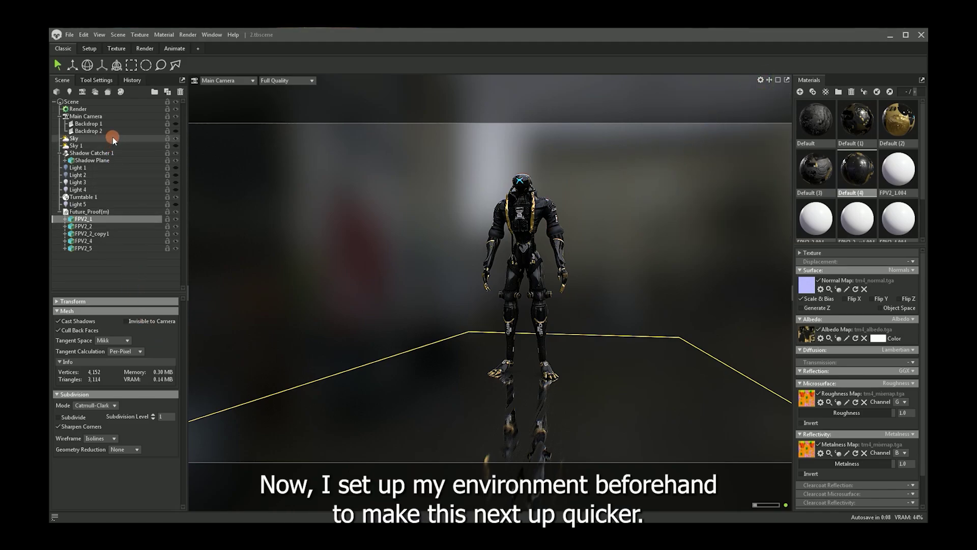
# Step: Show Backdrop 1 and Backdrop 2, toggle Sky 1, and turn on Lights 2 through 5
pyautogui.click(176, 124)
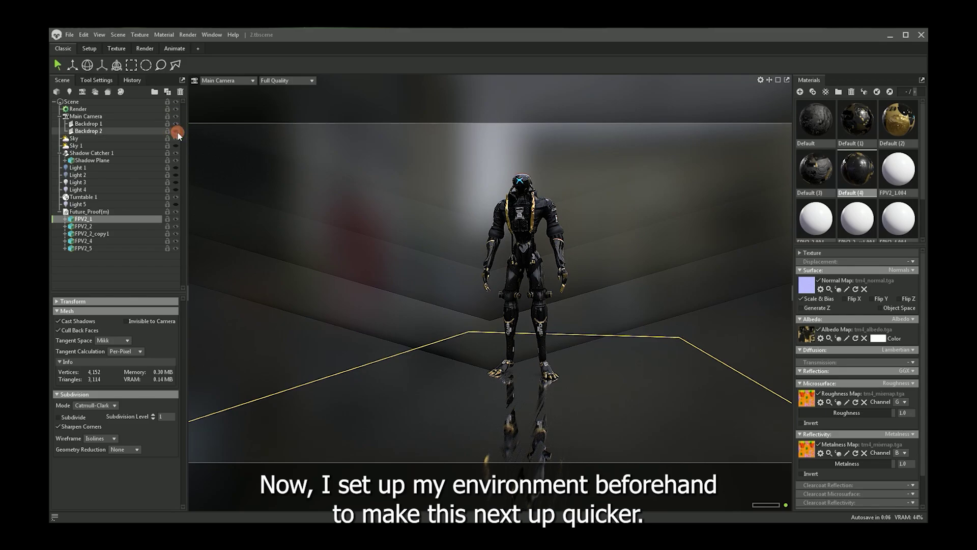
pyautogui.click(177, 131)
pyautogui.click(176, 145)
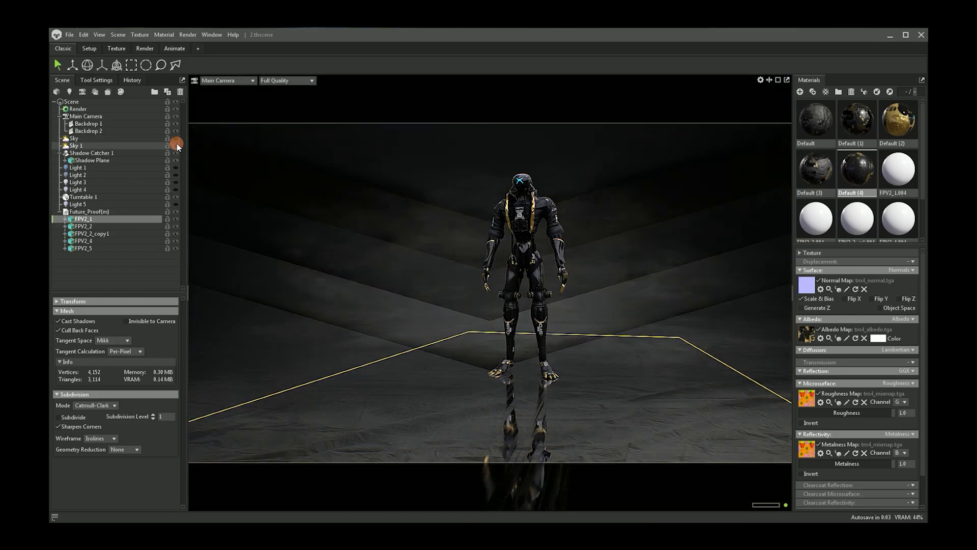
pyautogui.click(176, 175)
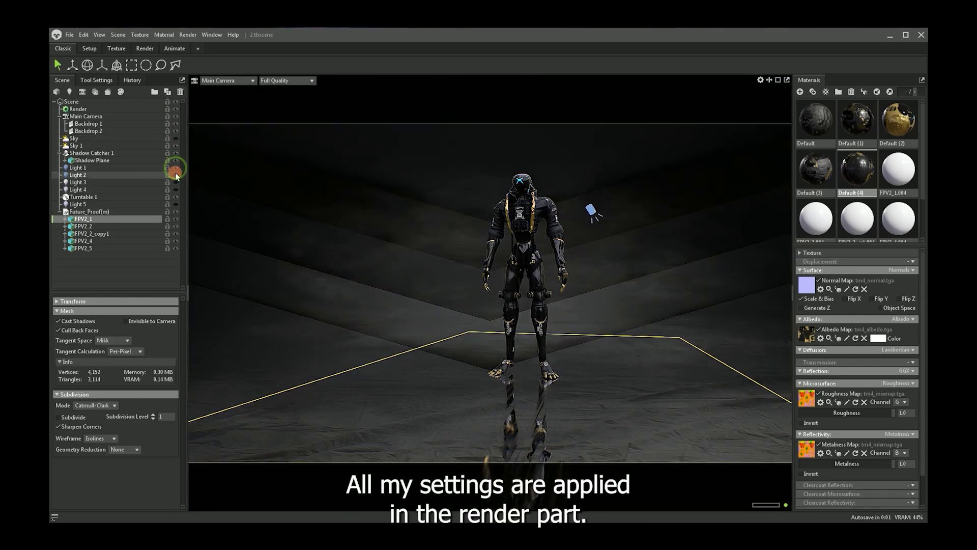
pyautogui.click(175, 182)
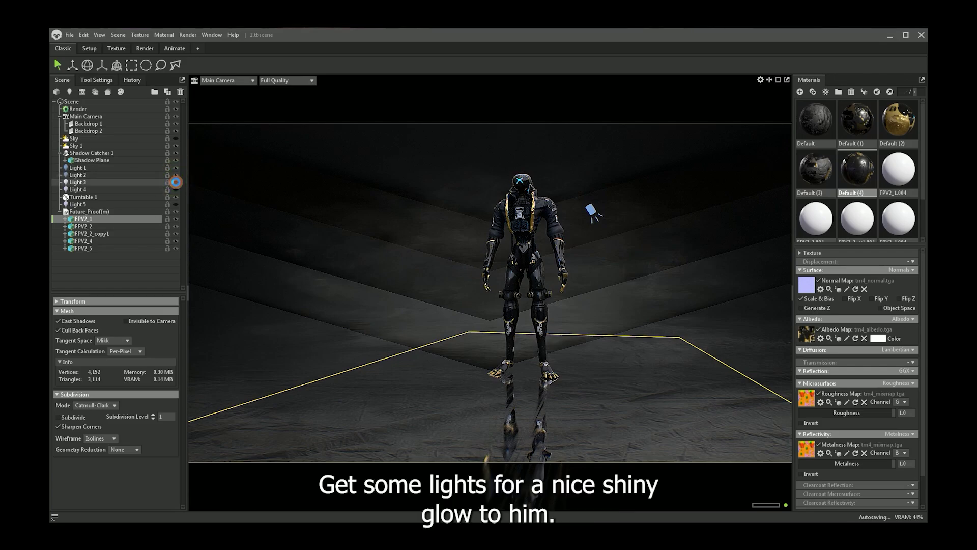
pyautogui.click(176, 189)
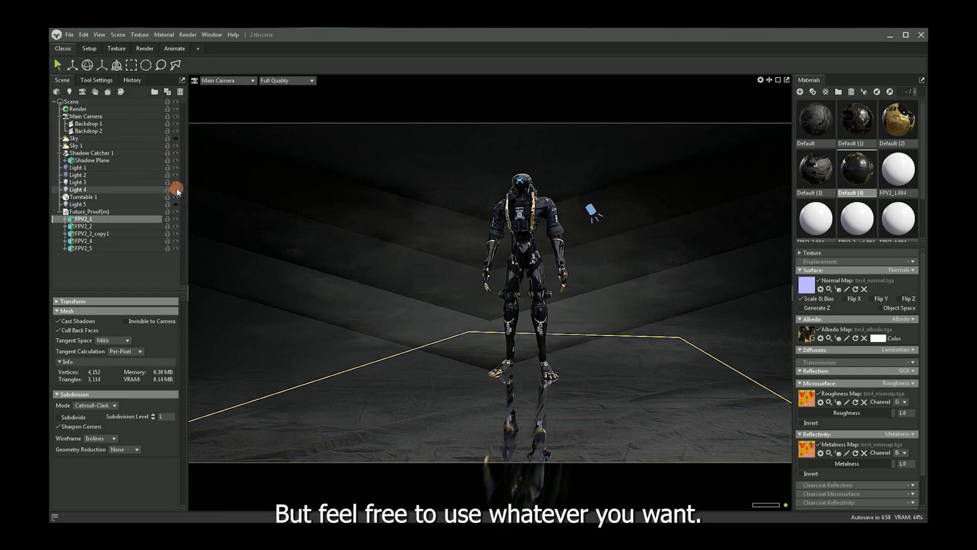
pyautogui.click(176, 204)
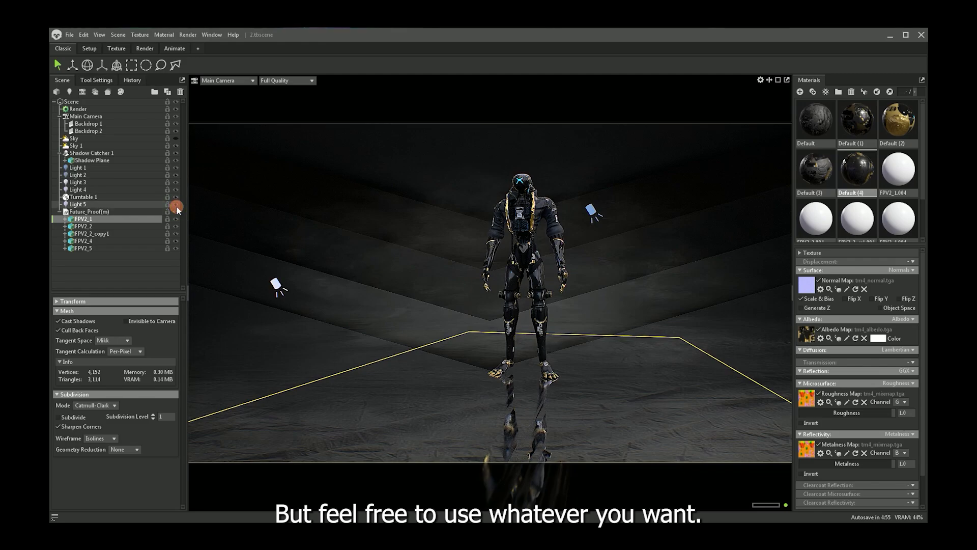
pyautogui.click(209, 83)
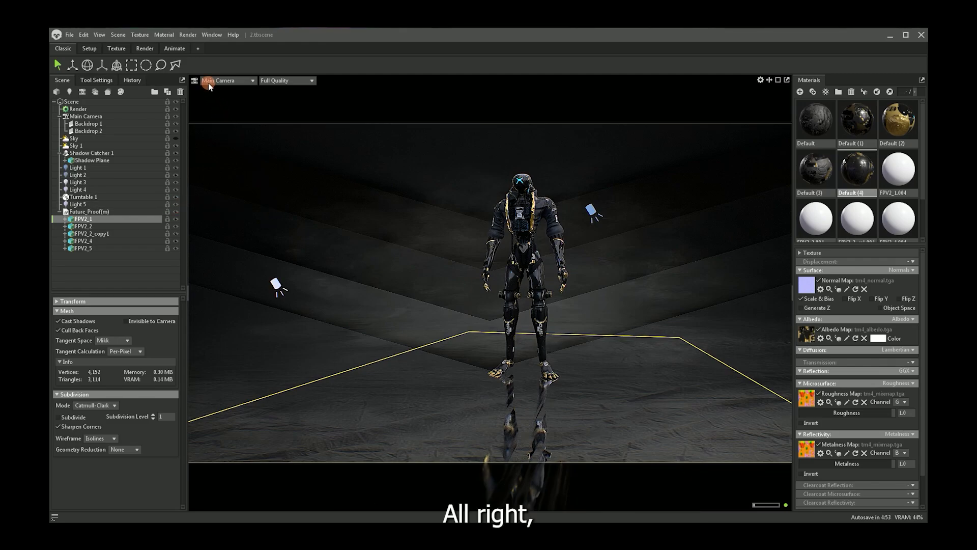
# Step: Render the animation as video with Render > All Videos, then clear the selection
pyautogui.click(186, 35)
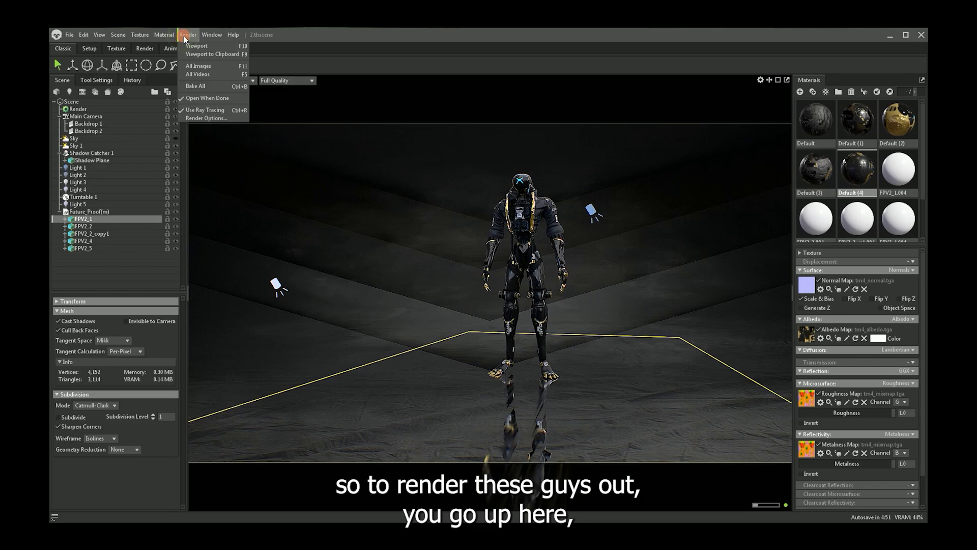
pyautogui.click(189, 75)
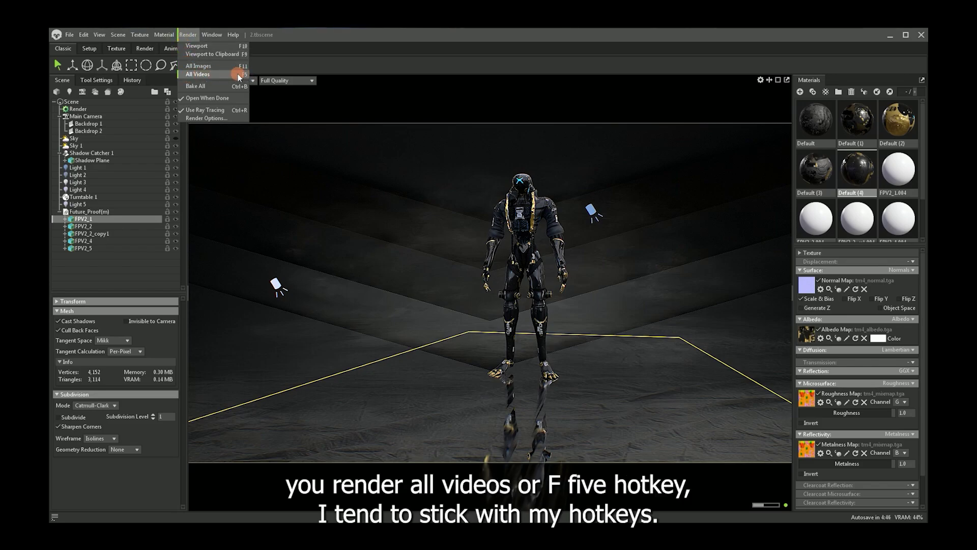
pyautogui.click(369, 180)
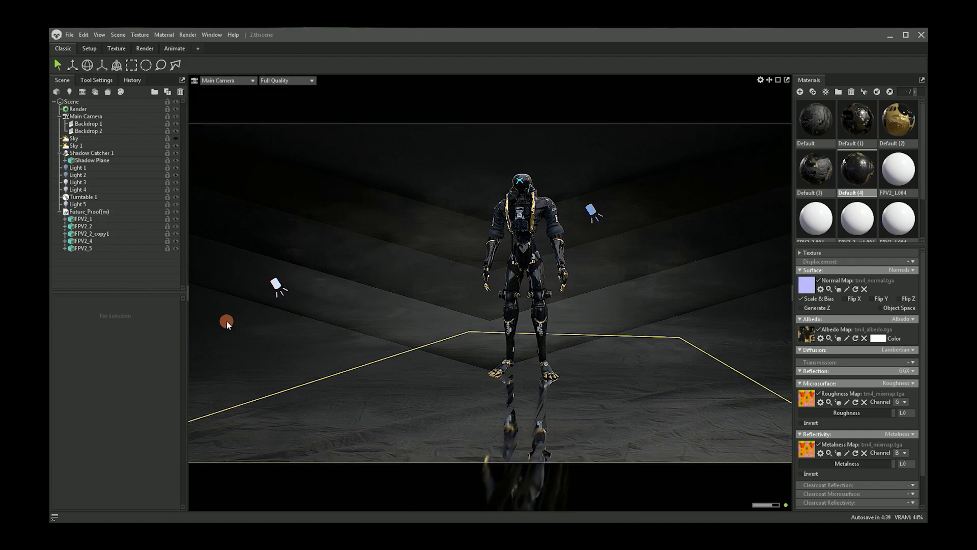
# Step: Freeze the robot in a fighting pose near 0:03.19 and frame it close from a new angle
pyautogui.click(163, 49)
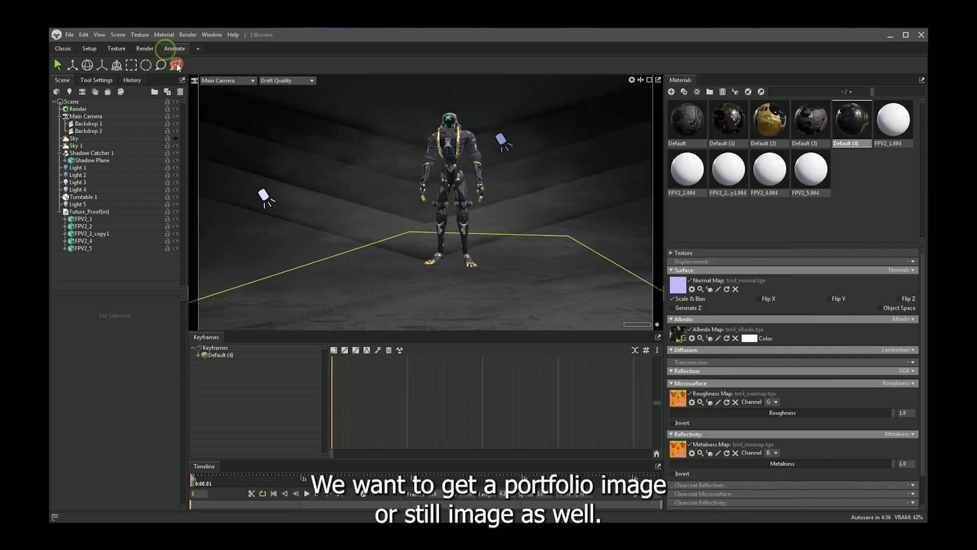
pyautogui.moveTo(334, 451); pyautogui.dragTo(602, 439)
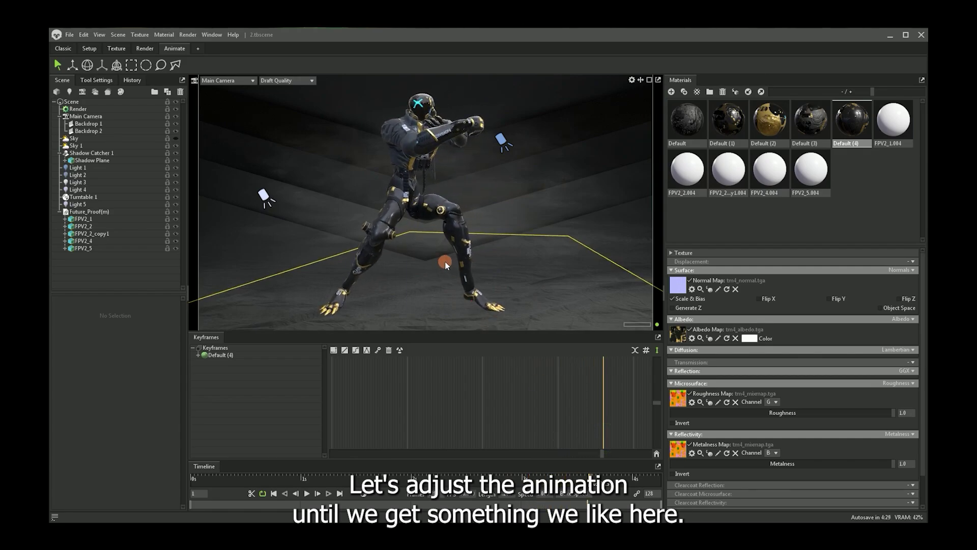
pyautogui.scroll(-5, 445, 262)
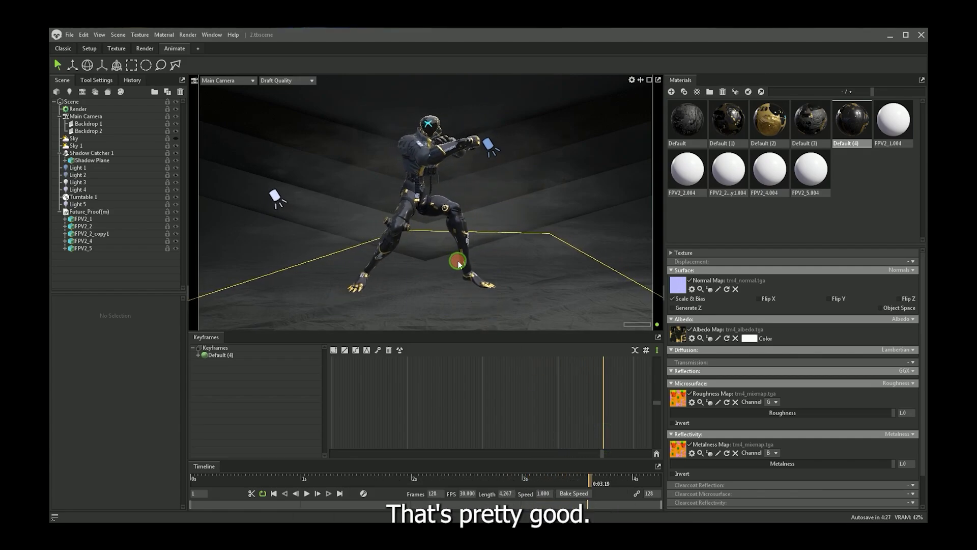
pyautogui.moveTo(458, 262); pyautogui.dragTo(465, 266)
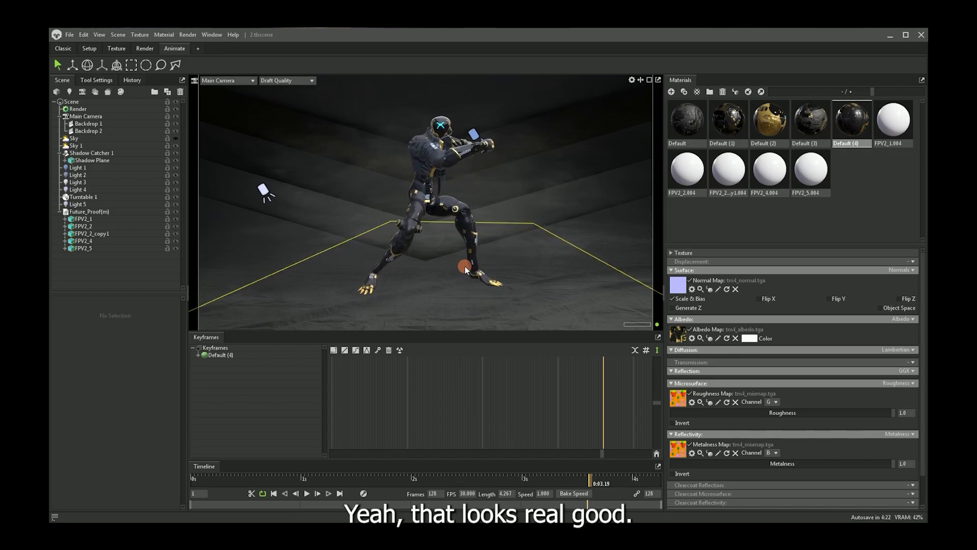
pyautogui.click(58, 53)
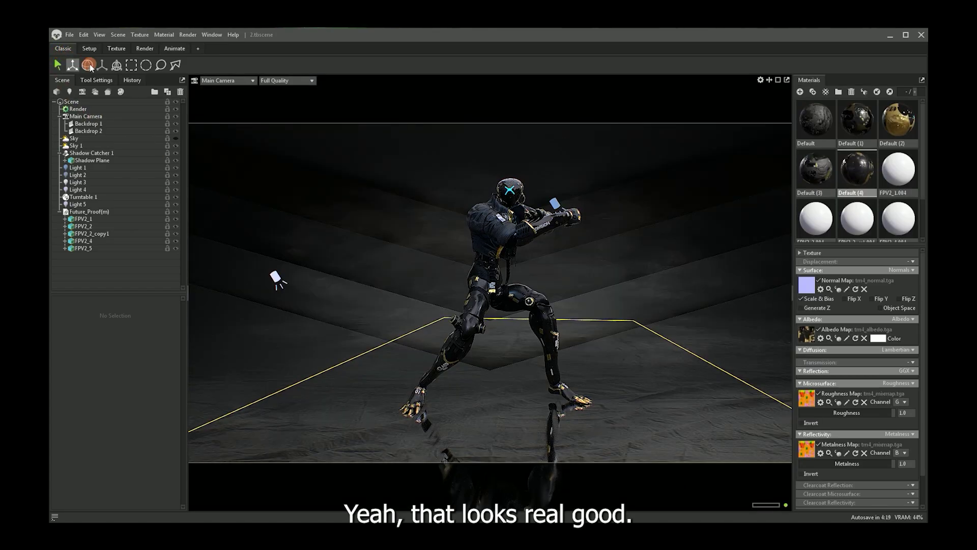
pyautogui.moveTo(453, 256); pyautogui.dragTo(475, 277)
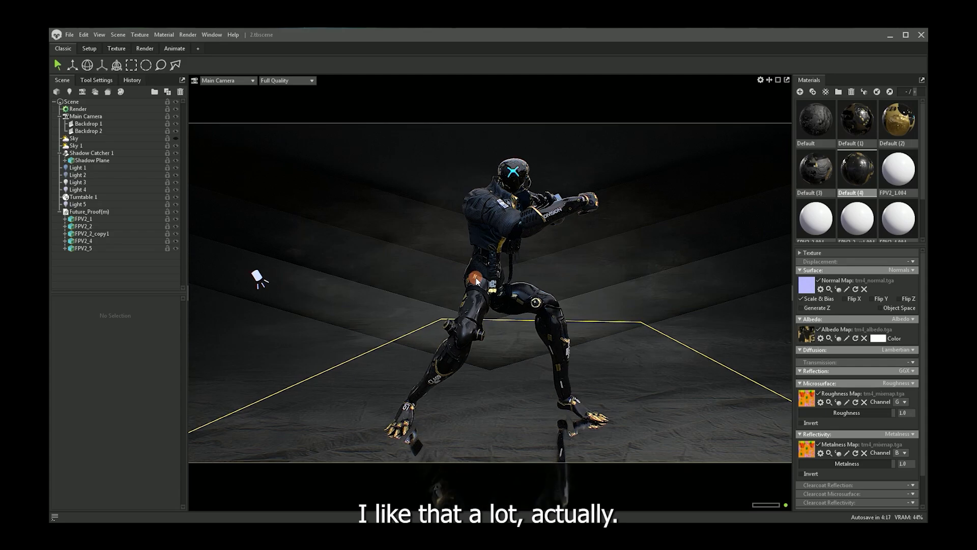
# Step: Render a still image of the posed robot with All Images (F11)
pyautogui.click(188, 34)
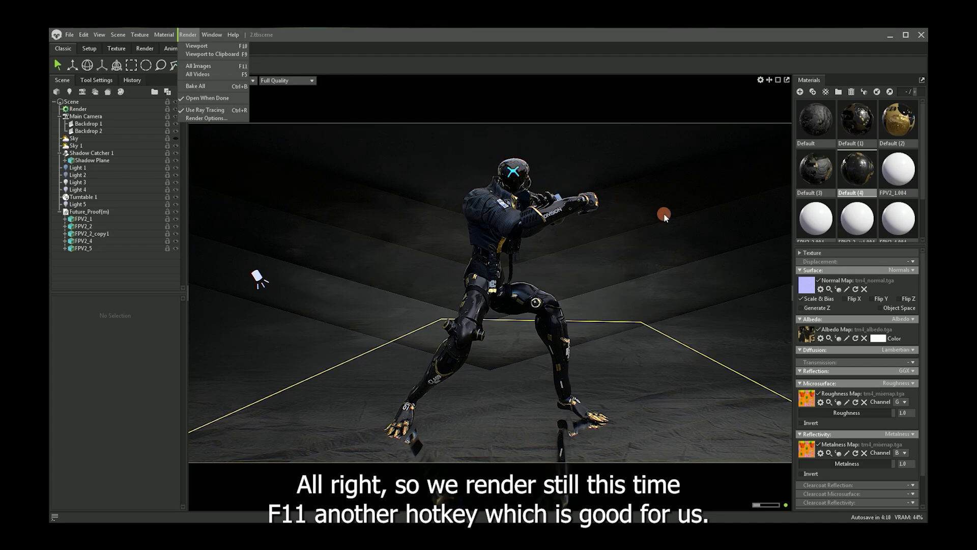
pyautogui.press('F11')
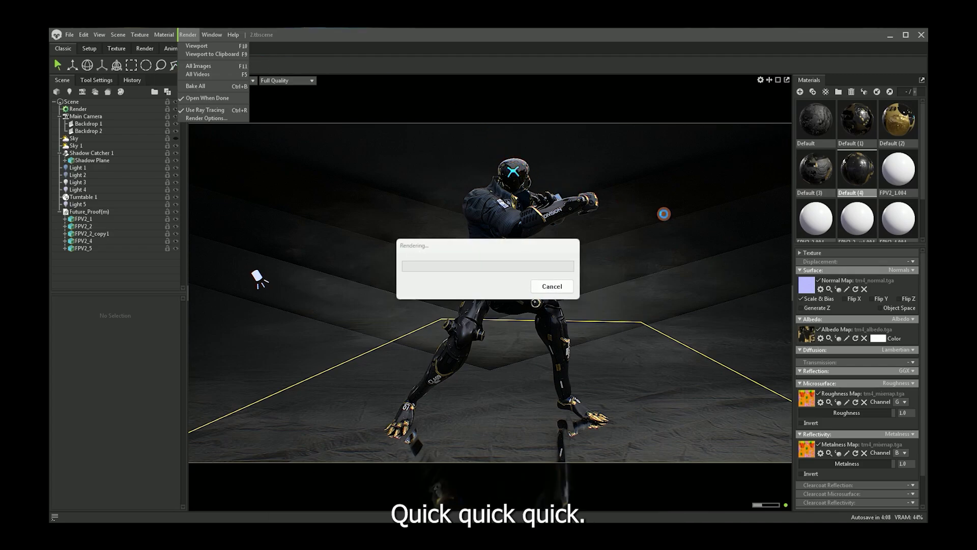